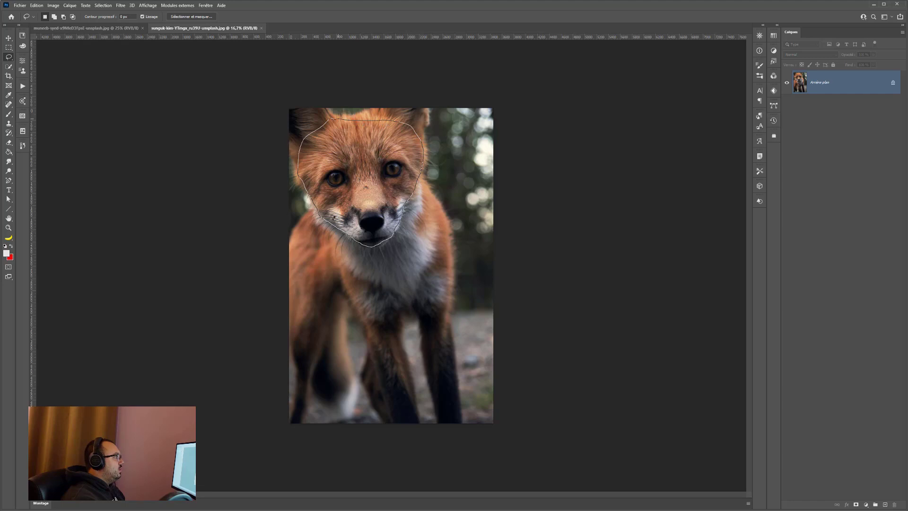
- Lasso the fox's head, mask the fox layer to that selection, and paste the masked layer into the leaves image
drag(372, 246, 371, 246)
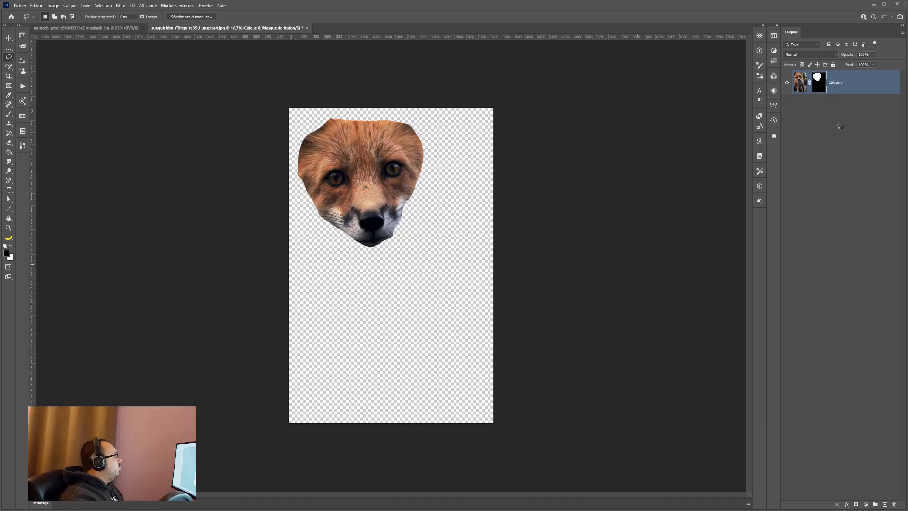
click(62, 30)
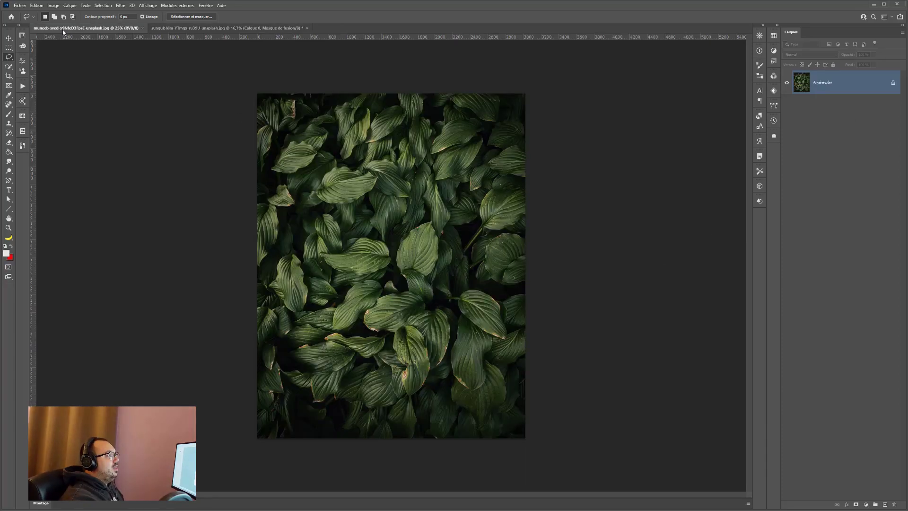
key(ctrl+v)
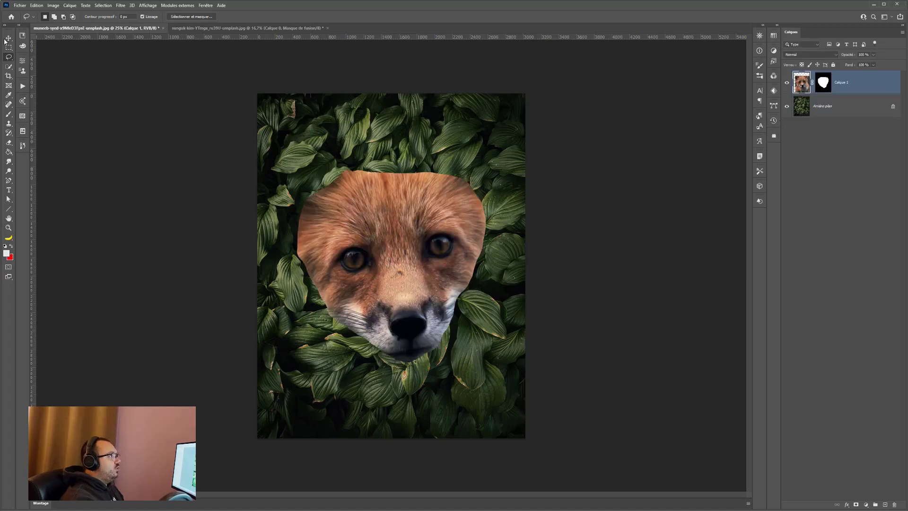
- Lower the pasted fox layer's opacity to 50% so the leaves show through
click(6, 39)
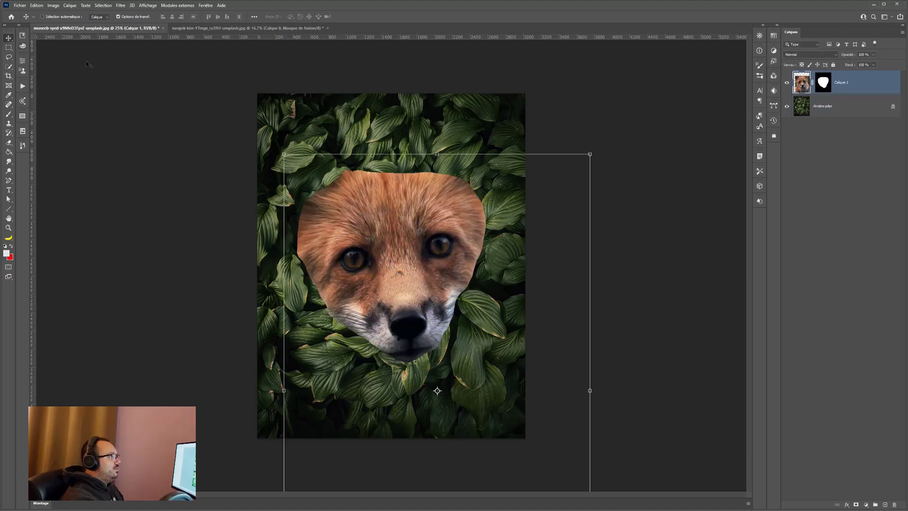
click(873, 54)
drag(869, 63, 857, 63)
- Scale the fox head down proportionally and position it in the upper-middle of the leaves
drag(419, 251, 418, 253)
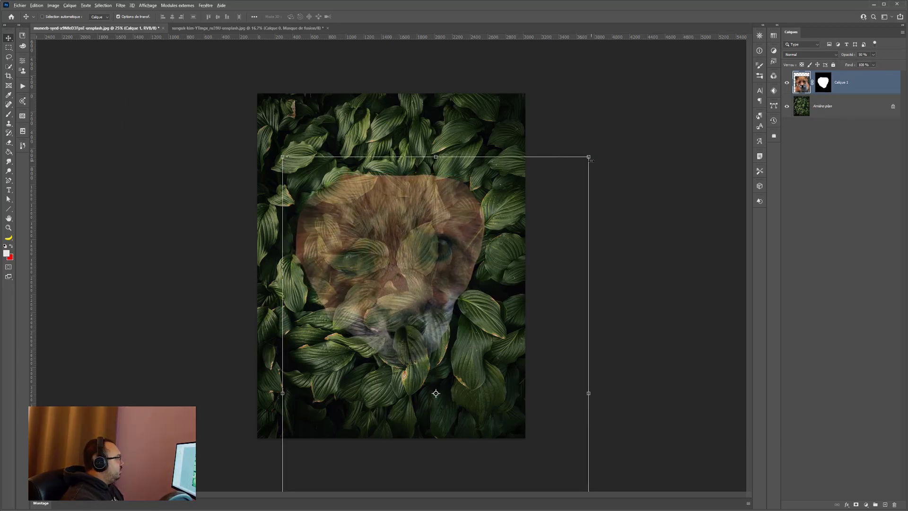
drag(585, 160, 530, 199)
drag(420, 286, 401, 255)
key(Return)
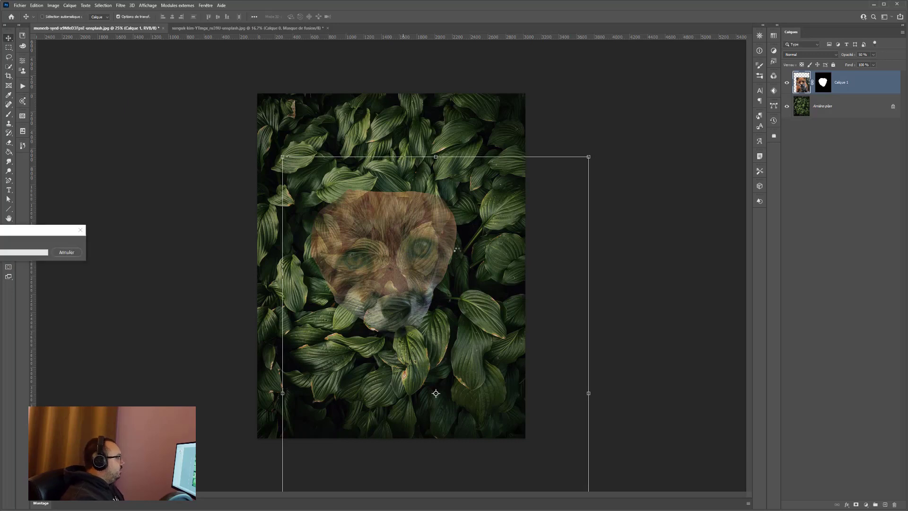
mouse_move(423, 263)
mouse_down()
mouse_move(419, 251)
mouse_move(423, 260)
mouse_up()
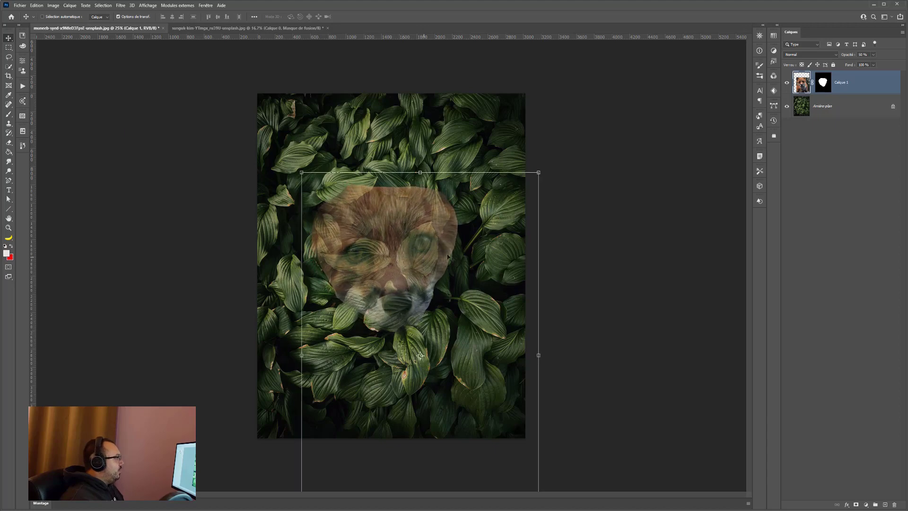
- On the background layer, quick-select the two leaves overlapping the fox's forehead and the narrow leaf above its right-hand eye
scroll(416, 246, up, 3)
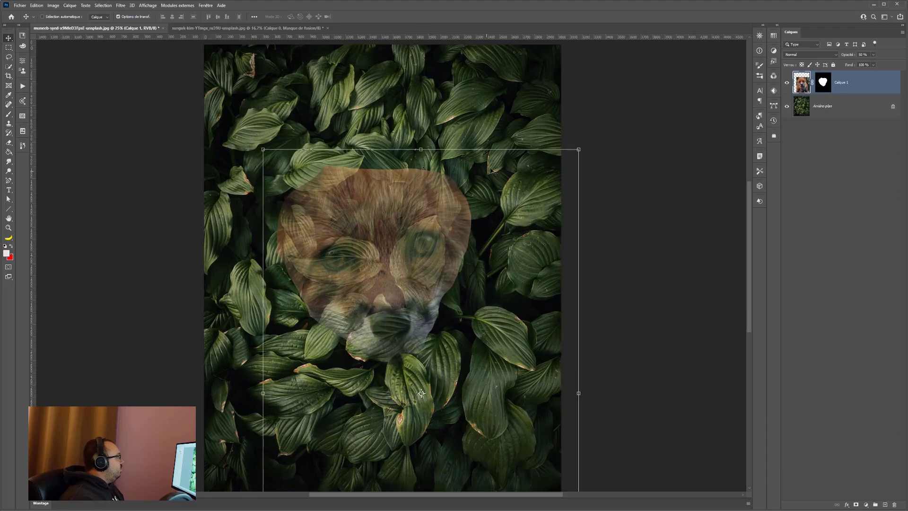
scroll(481, 178, up, 5)
scroll(291, 187, down, 1)
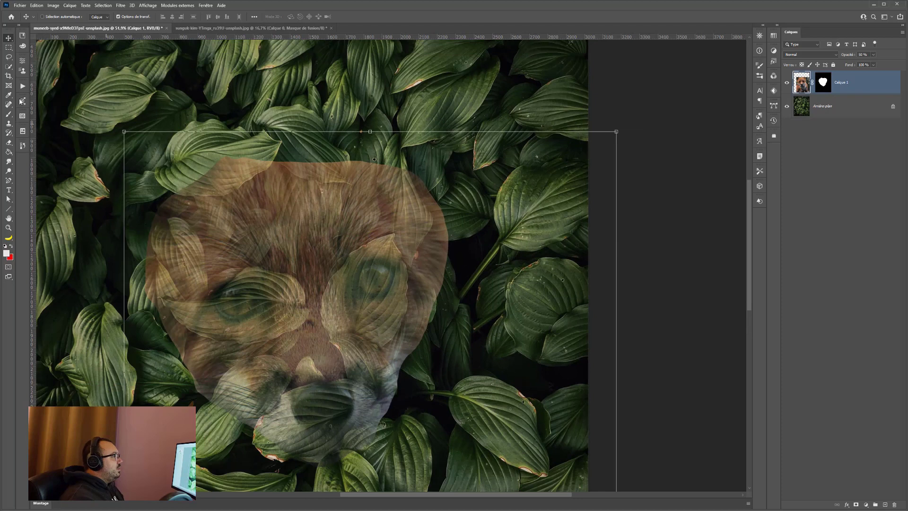
click(8, 67)
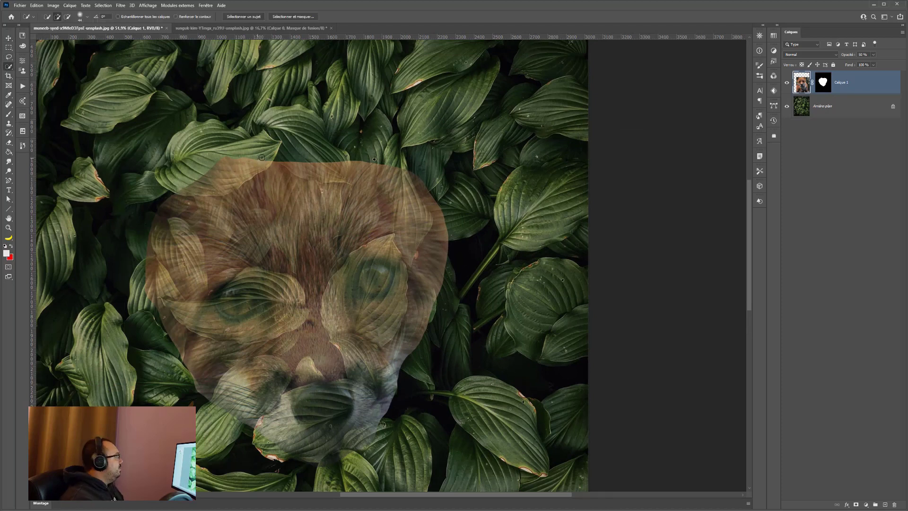
click(825, 113)
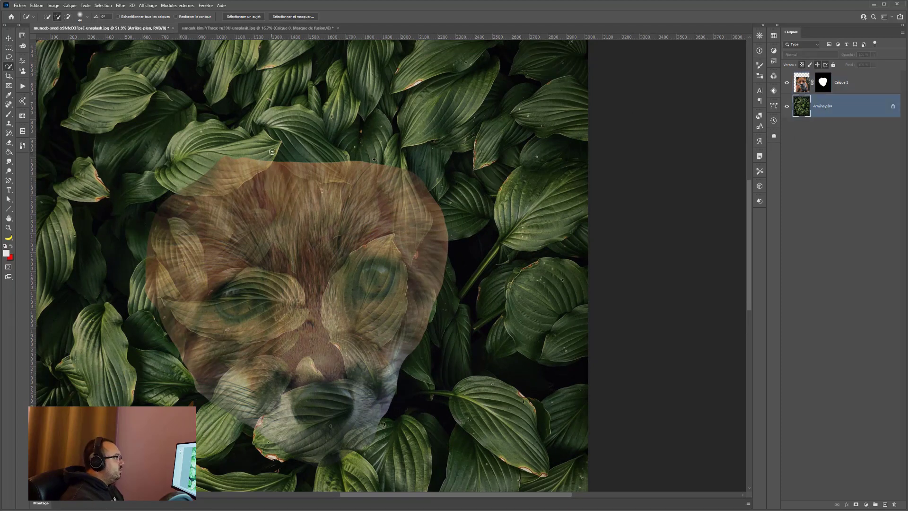
mouse_move(261, 154)
mouse_down()
mouse_move(241, 182)
mouse_move(205, 178)
mouse_move(221, 183)
mouse_up()
drag(325, 169, 350, 182)
key(ctrl+z)
mouse_move(390, 167)
mouse_down()
mouse_move(393, 188)
mouse_move(416, 213)
mouse_move(408, 232)
mouse_up()
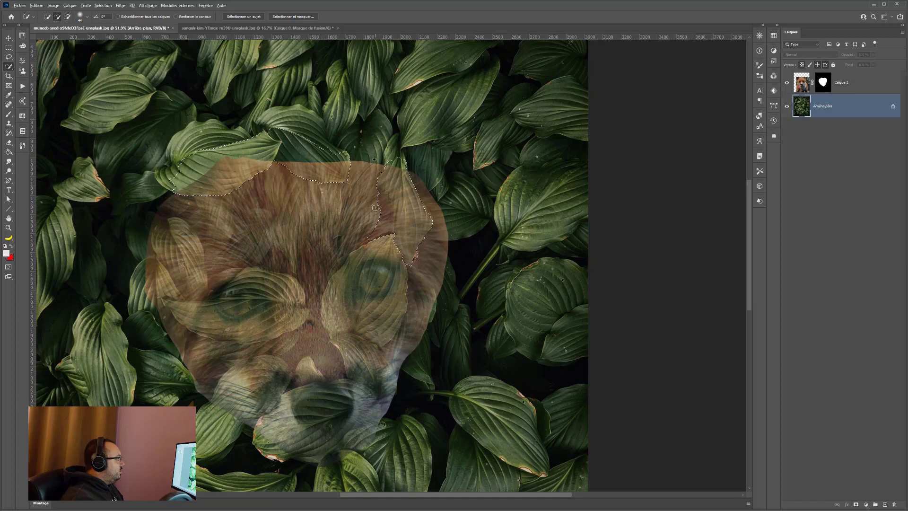
- Trim the spill around the narrow leaf's selection and add the leaf covering the left side of the muzzle
key(alt)
key(alt)
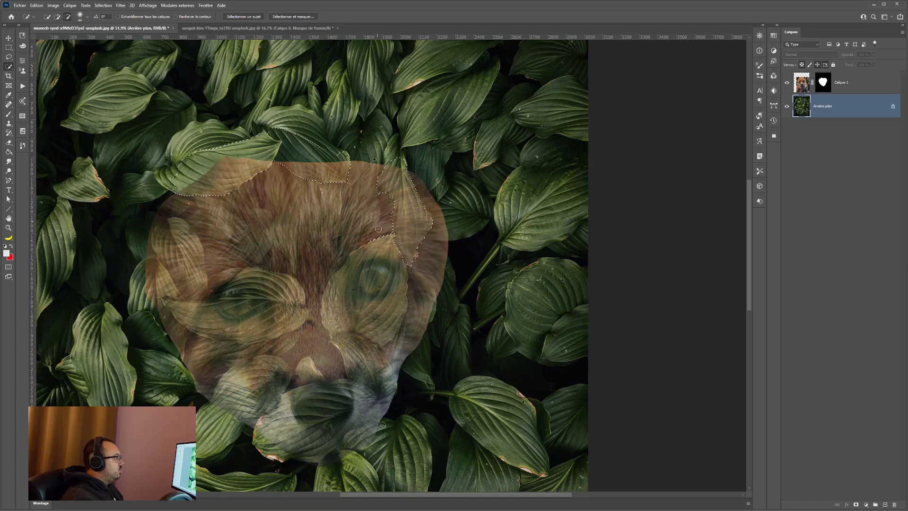
key(alt)
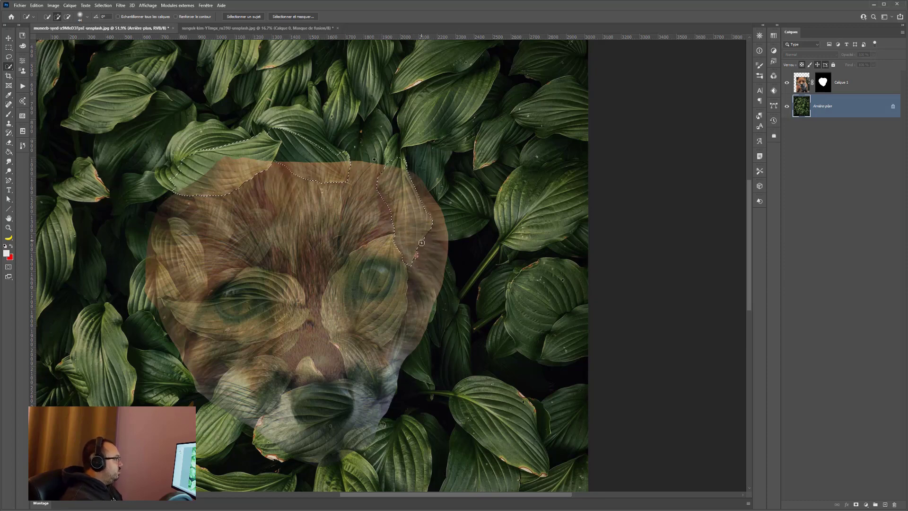
key(alt)
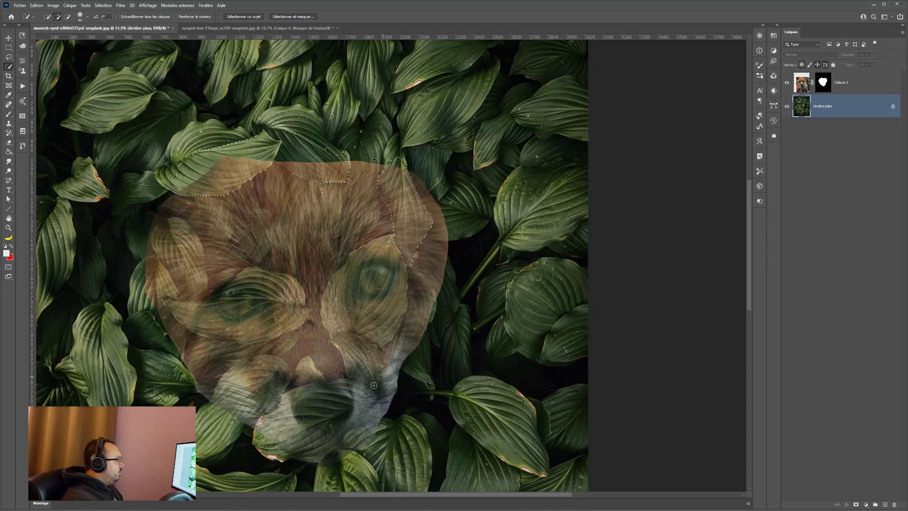
mouse_move(211, 413)
mouse_down()
mouse_move(242, 374)
mouse_move(260, 368)
mouse_move(277, 370)
mouse_move(260, 400)
mouse_up()
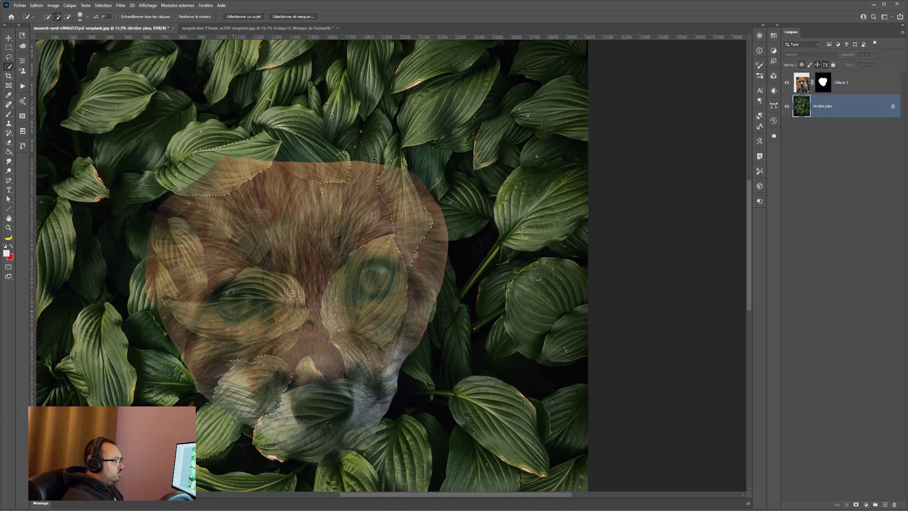
- Fill the selected leaf areas with black on the fox layer's mask so these leaves cover the head
click(824, 83)
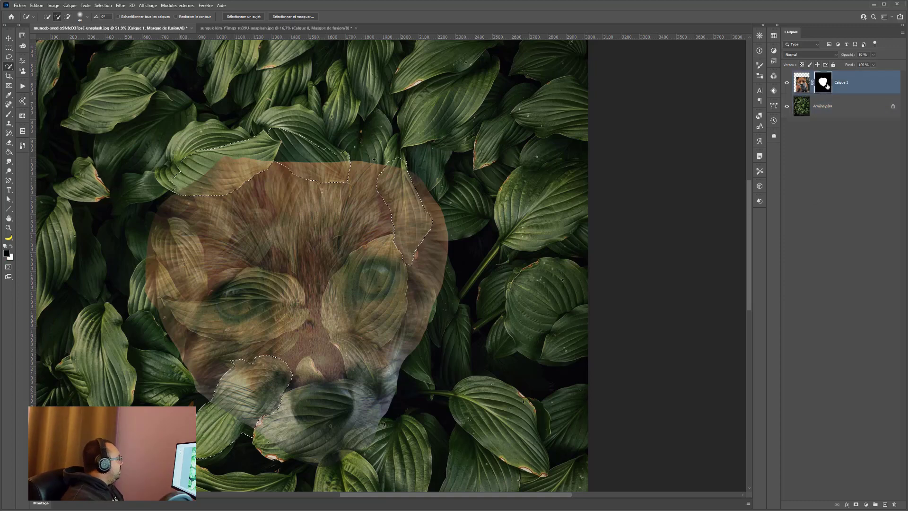
key(ctrl+BackSpace)
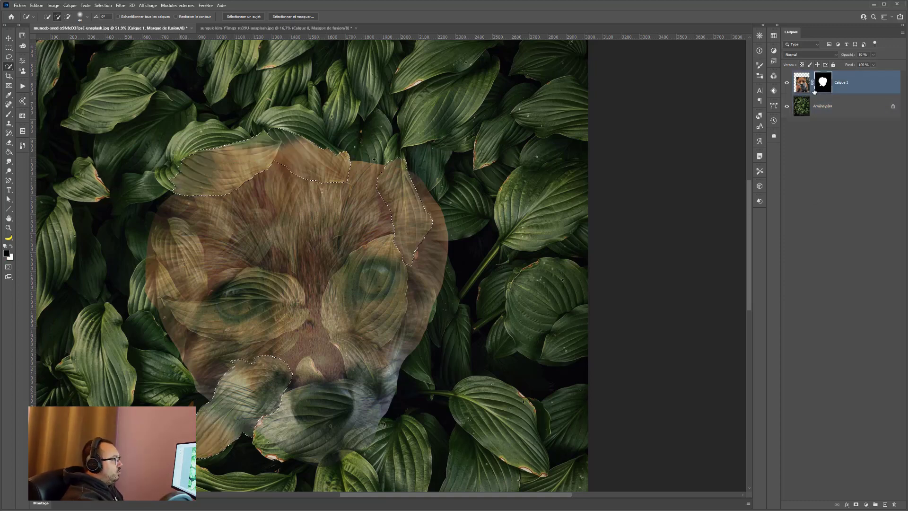
key(alt+BackSpace)
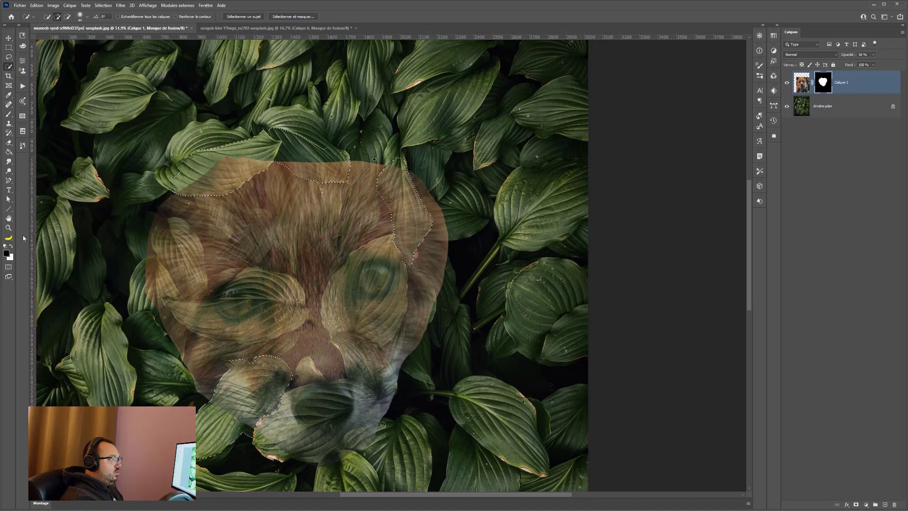
key(x)
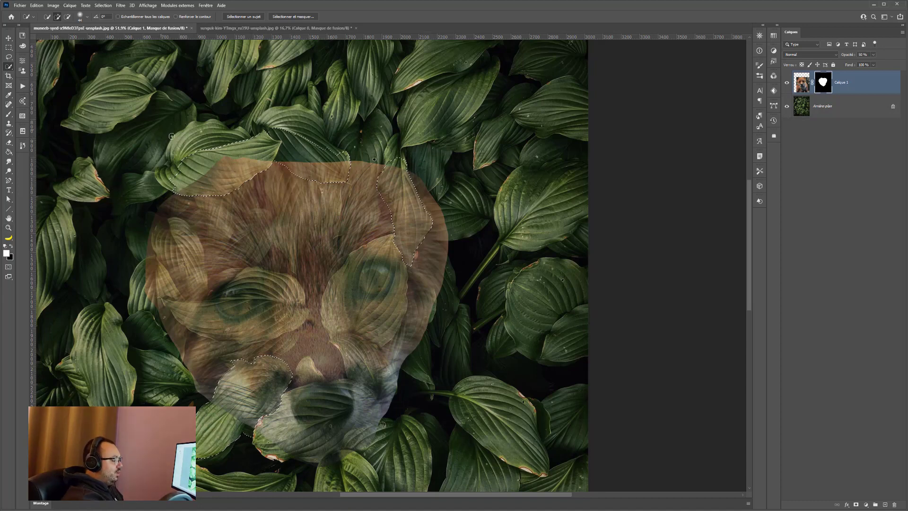
key(ctrl+BackSpace)
- Clear the leaf selection and set the fox layer's opacity to 100%
click(9, 47)
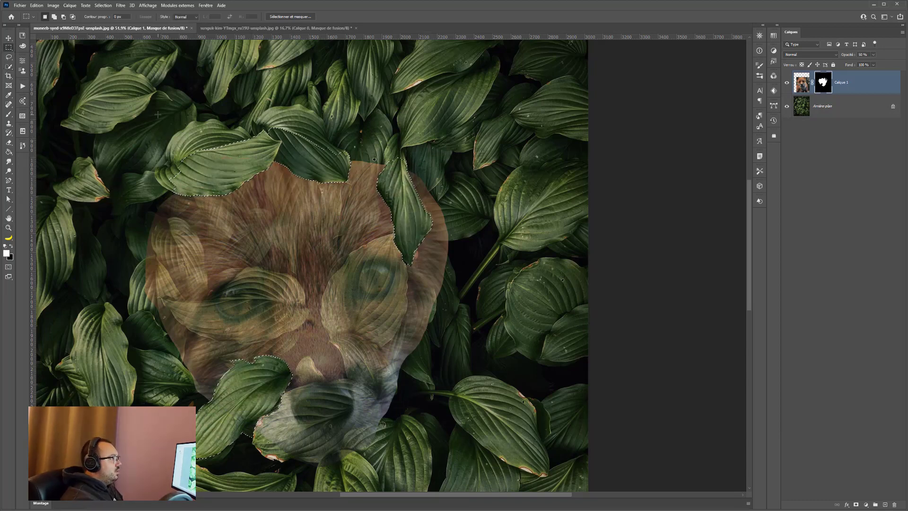
click(874, 54)
drag(874, 63, 890, 63)
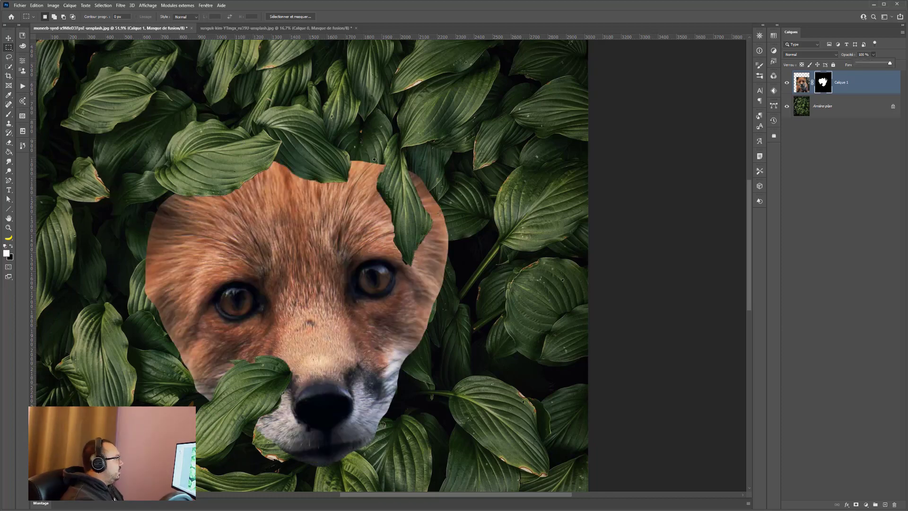
scroll(362, 197, up, 1)
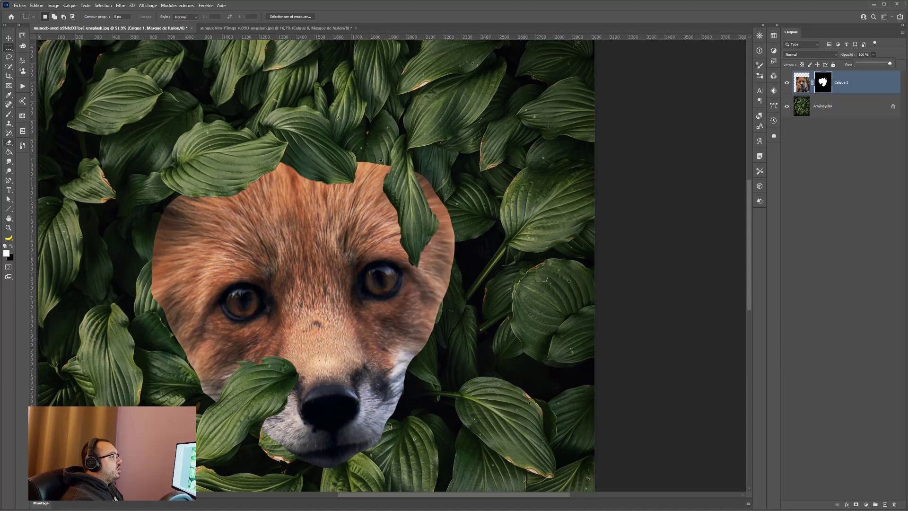
- With a soft 79 px brush at 0% hardness, paint black on the mask to hide the fur beyond the narrow right-hand leaf
click(8, 115)
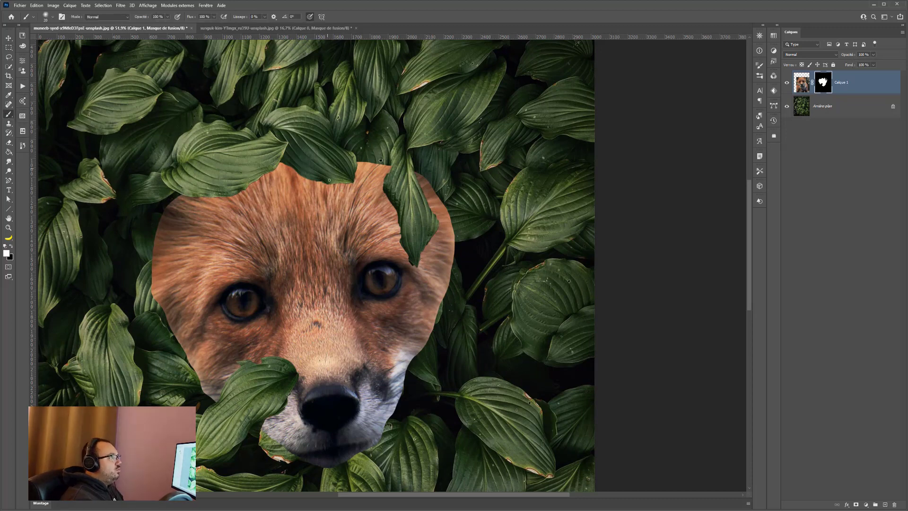
right_click(329, 180)
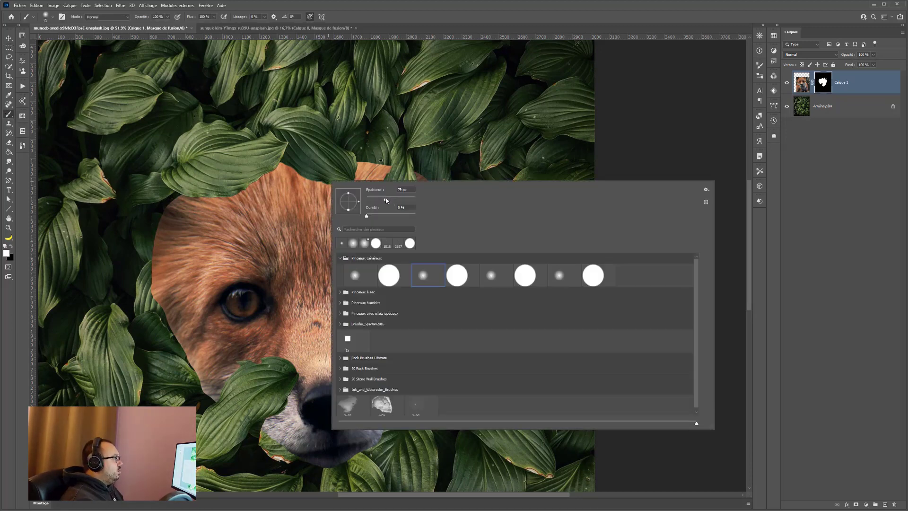
click(334, 161)
key(ctrl+z)
key(x)
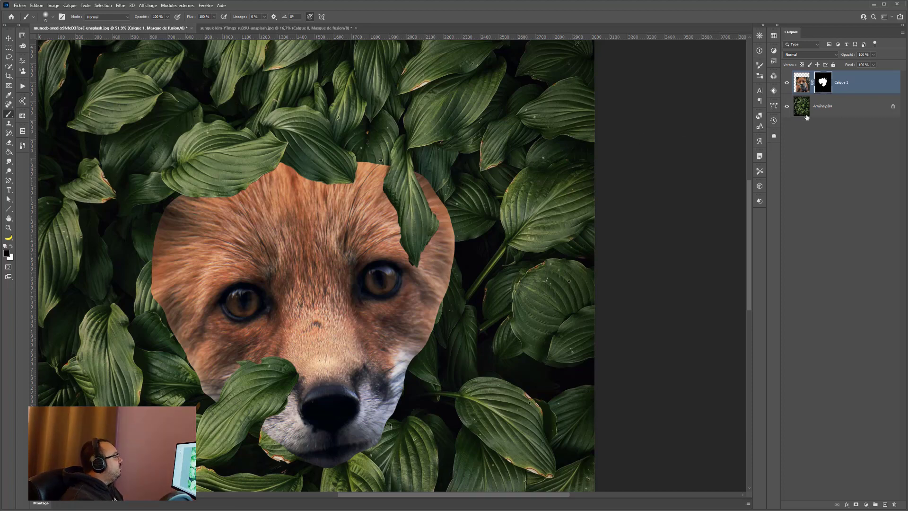
key(x)
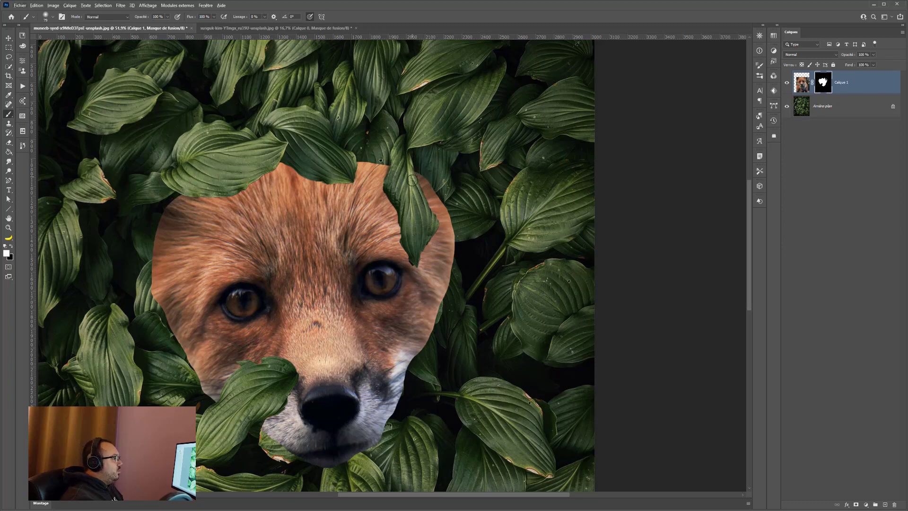
mouse_move(415, 177)
mouse_down()
mouse_move(430, 193)
mouse_move(421, 160)
mouse_move(413, 158)
mouse_move(428, 195)
mouse_move(453, 217)
mouse_move(436, 179)
mouse_move(452, 226)
mouse_move(430, 203)
mouse_move(433, 211)
mouse_move(458, 240)
mouse_move(445, 238)
mouse_move(453, 262)
mouse_move(446, 232)
mouse_move(456, 281)
mouse_move(440, 230)
mouse_move(436, 239)
mouse_move(446, 295)
mouse_move(440, 328)
mouse_move(442, 294)
mouse_up()
key(x)
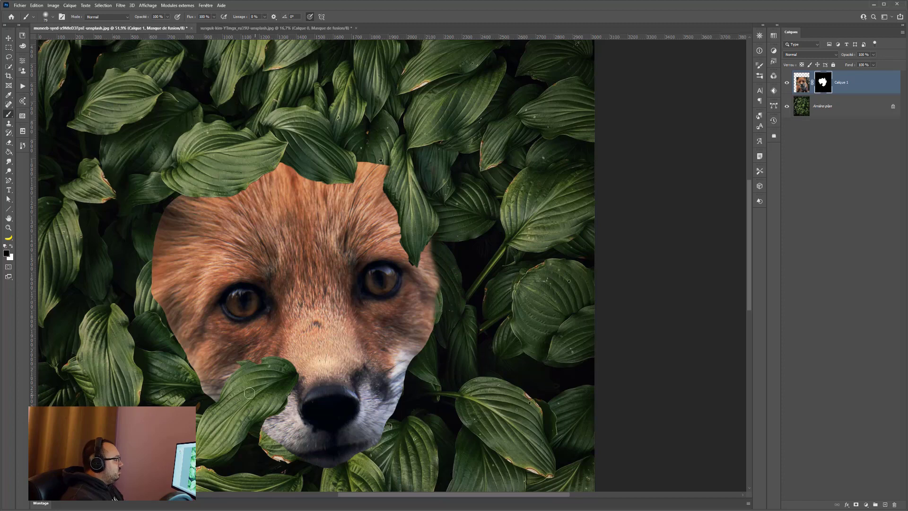
- Raise the brush hardness to 72% and retouch the mask along the upper edge of the leaf over the muzzle
right_click(258, 371)
click(332, 297)
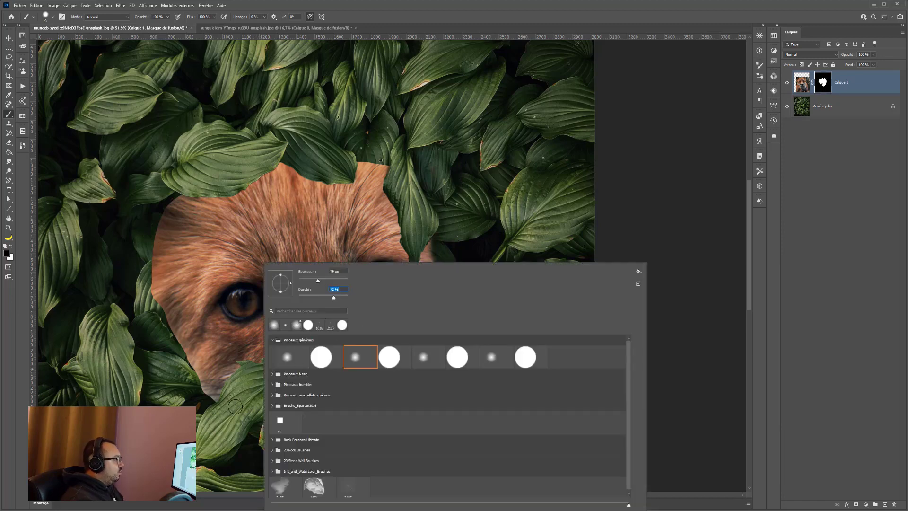
key(Return)
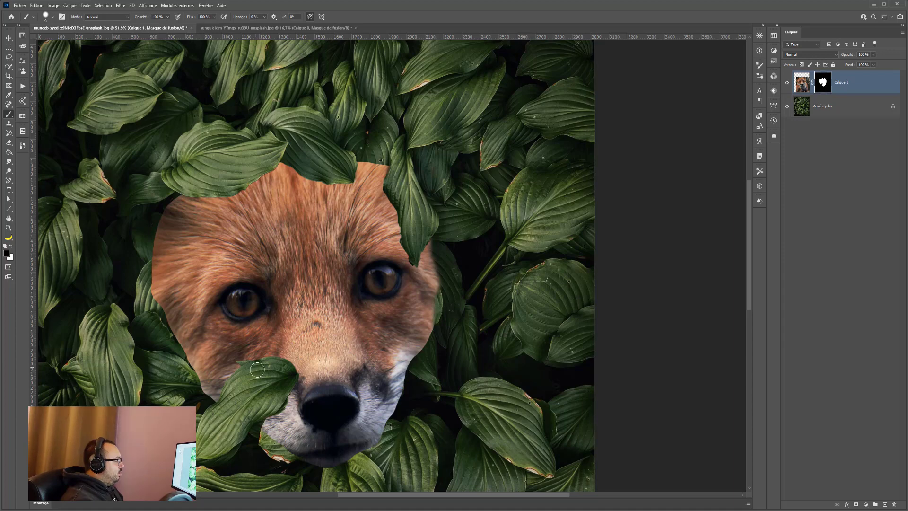
key(x)
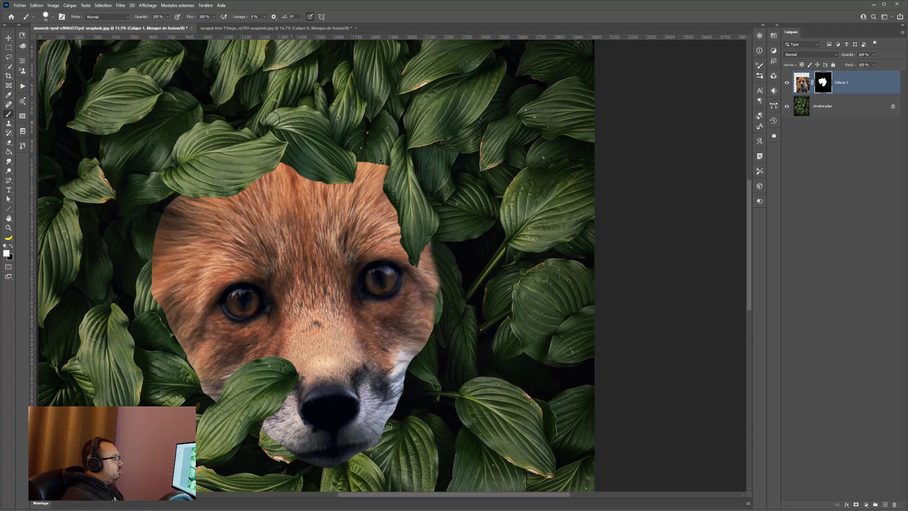
scroll(273, 225, down, 6)
scroll(245, 330, down, 1)
scroll(246, 329, up, 2)
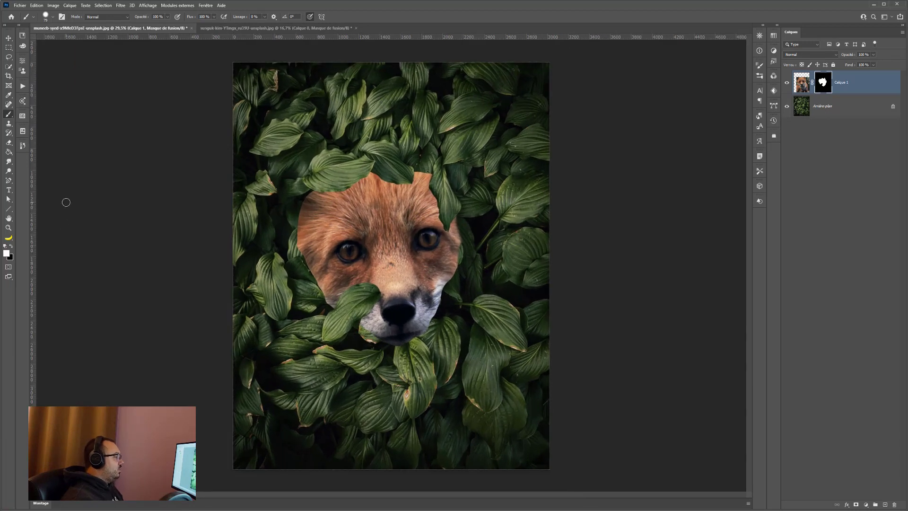
click(10, 58)
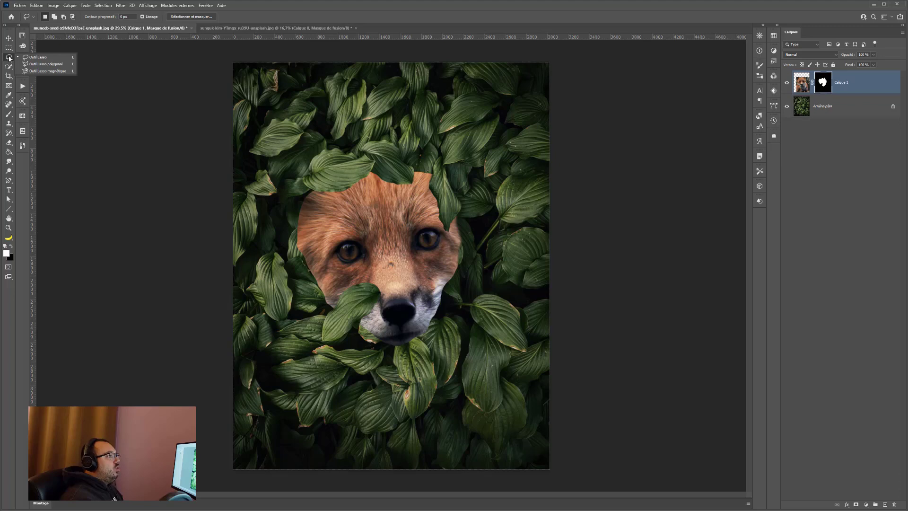
click(8, 67)
click(8, 58)
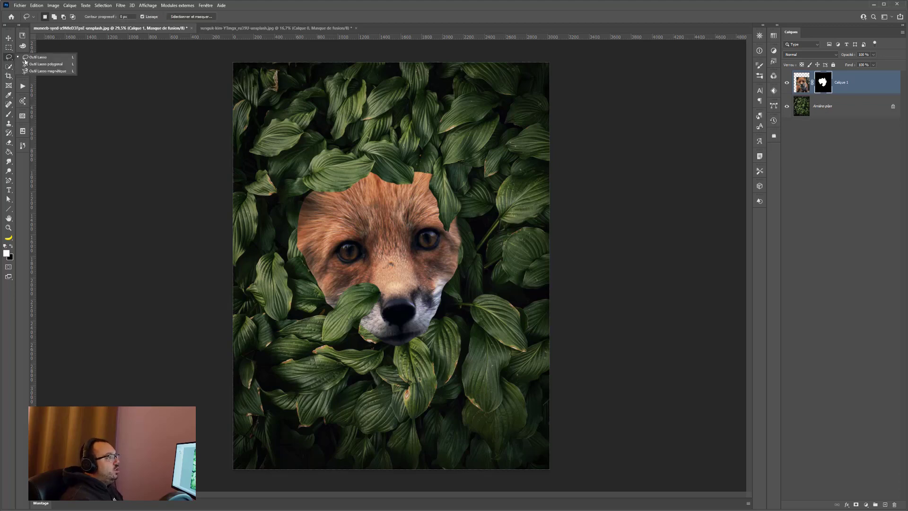
click(38, 56)
click(8, 180)
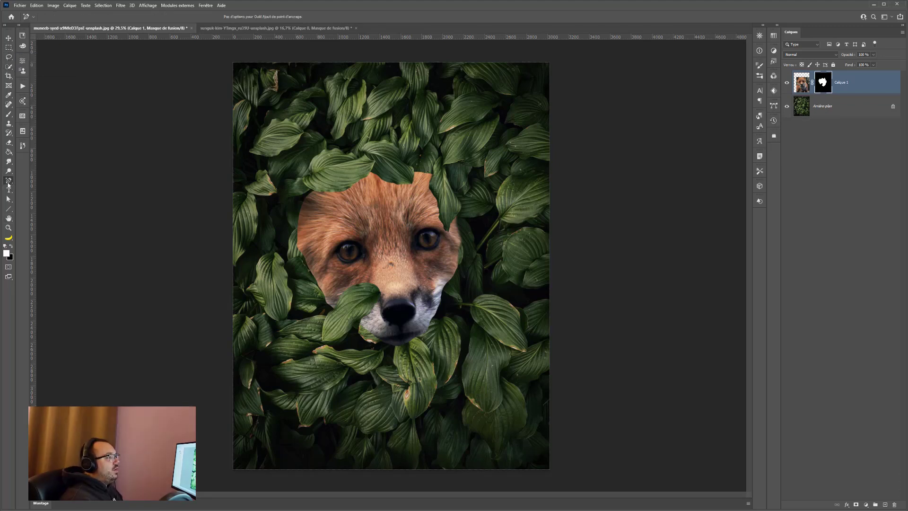
- Trace a closed Pen path around the pointed leaf to the right of the fox's muzzle
click(26, 183)
key(p)
scroll(336, 289, up, 3)
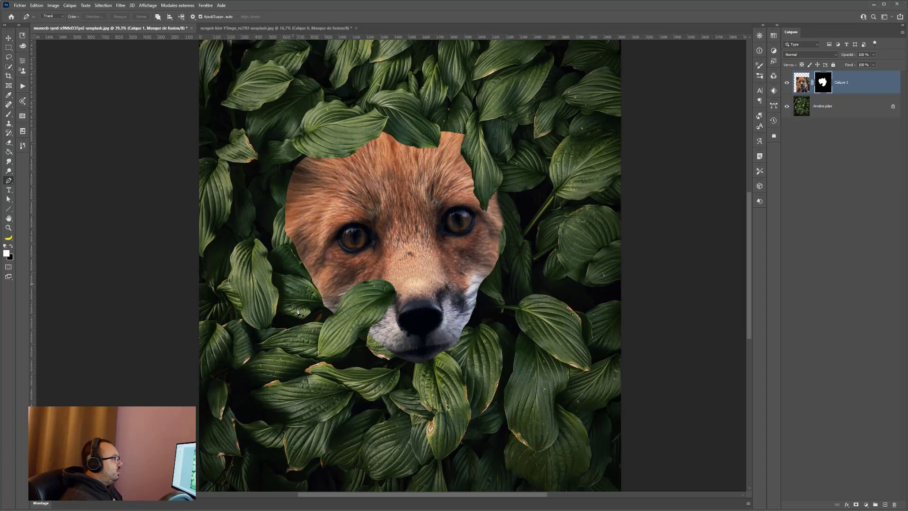
drag(528, 376, 443, 345)
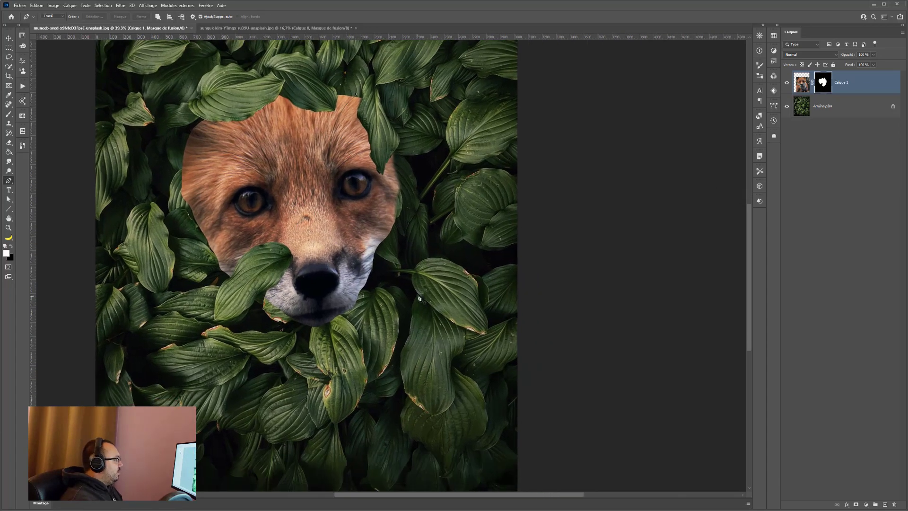
click(413, 273)
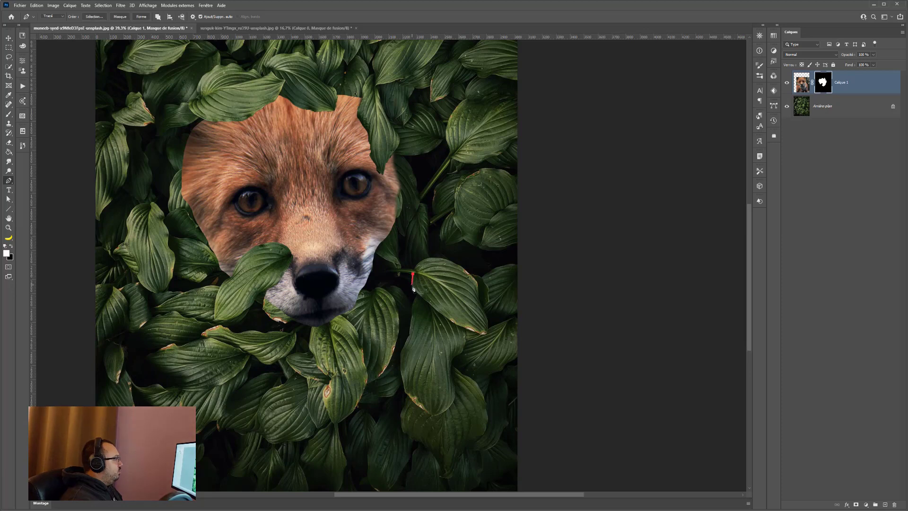
drag(428, 303, 447, 315)
click(444, 317)
click(479, 291)
click(477, 277)
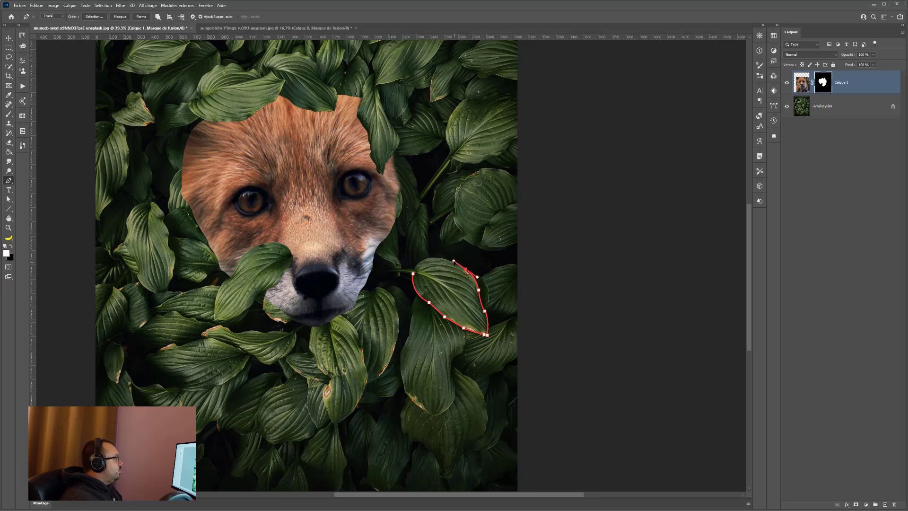
click(452, 261)
drag(421, 263, 410, 270)
click(413, 276)
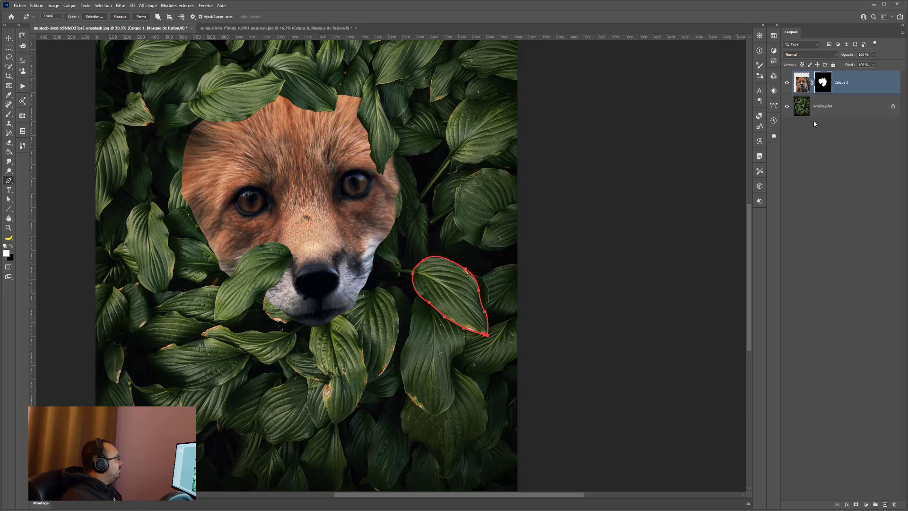
- Turn the path into a selection of the background layer with a 0.3 px feather, and copy the leaf to a new layer above the fox
click(868, 106)
right_click(453, 299)
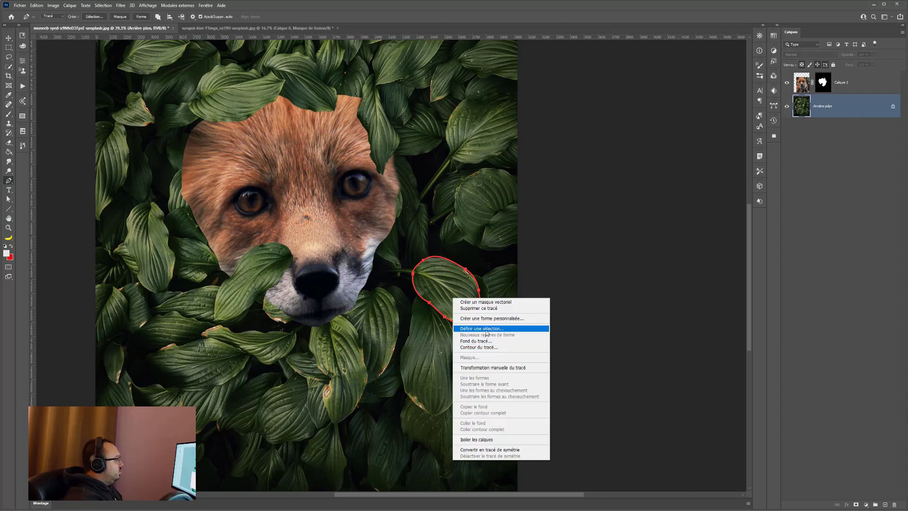
click(482, 329)
key(Return)
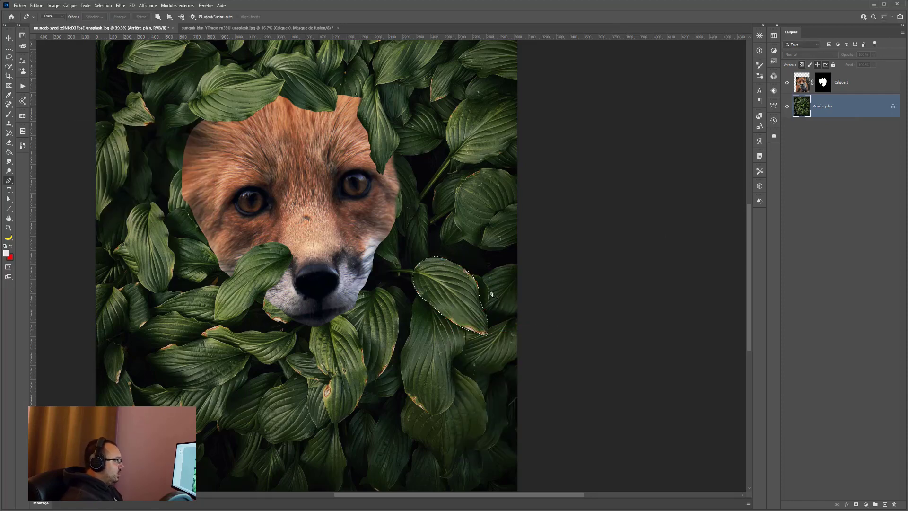
right_click(446, 288)
click(473, 322)
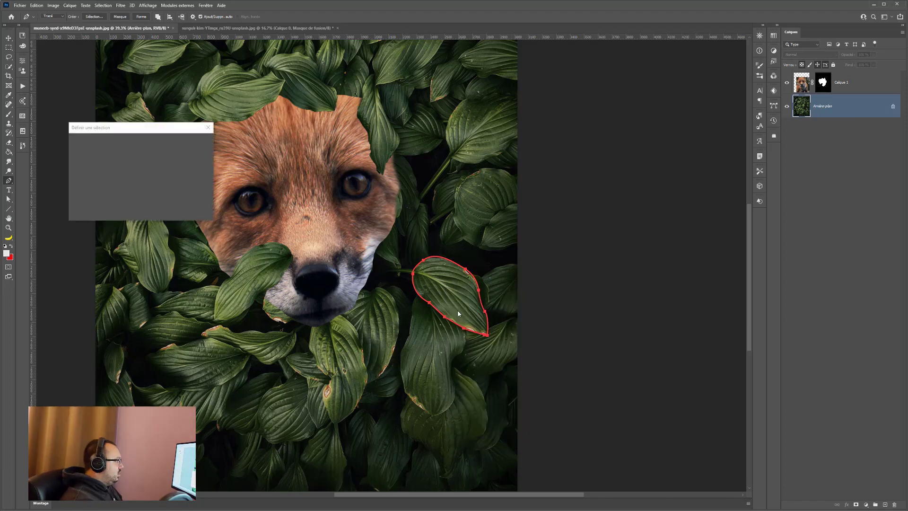
text(0,3)
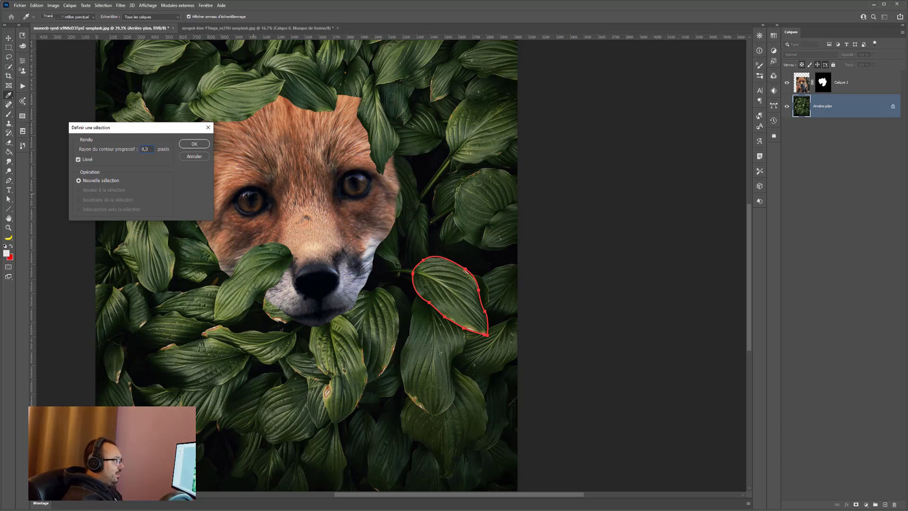
key(Return)
key(ctrl+j)
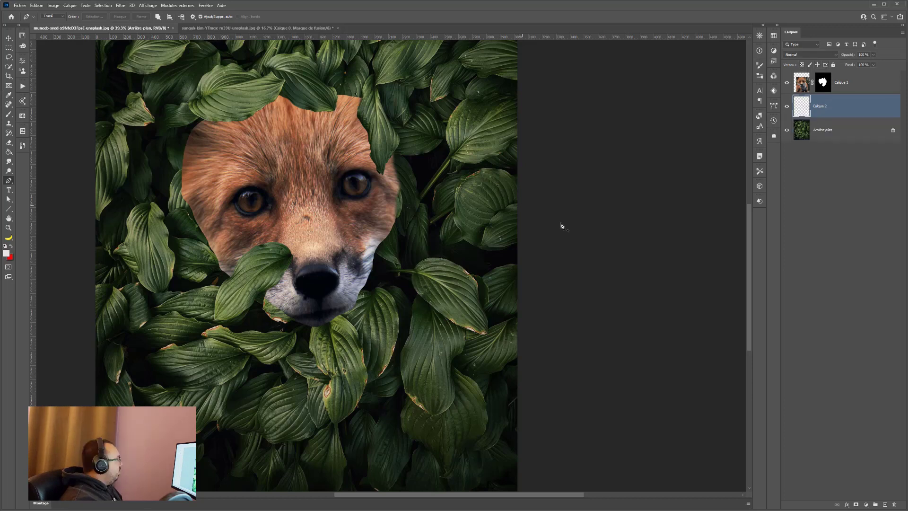
drag(840, 101, 823, 74)
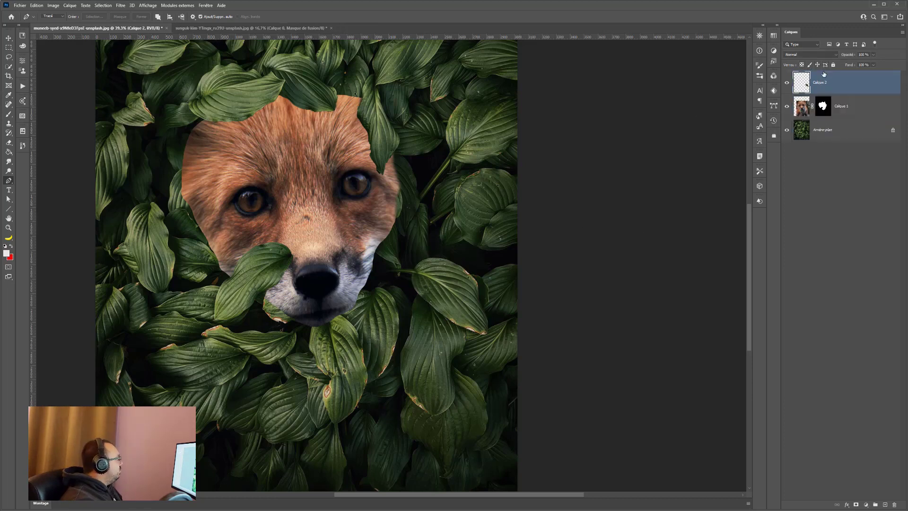
- Move the copied leaf below the fox's nose and rotate it so that it overlaps the chin
key(v)
drag(452, 308, 252, 293)
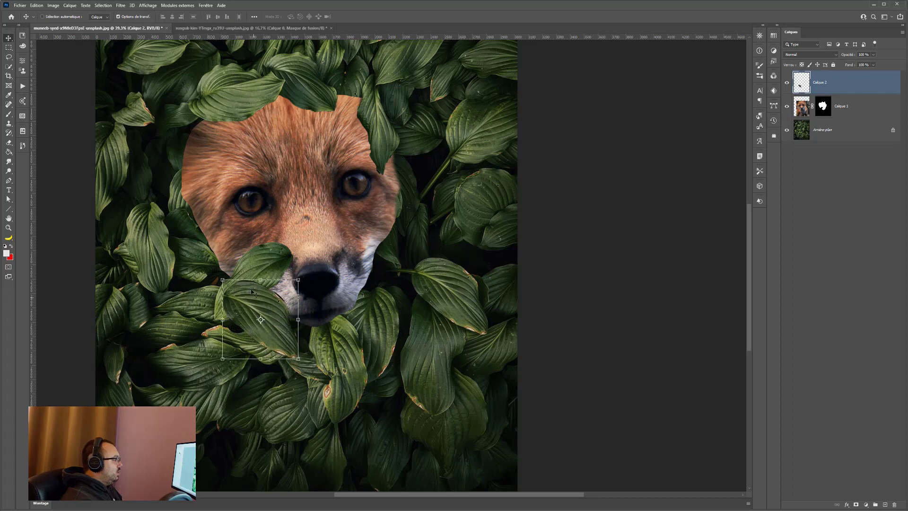
drag(299, 275, 318, 361)
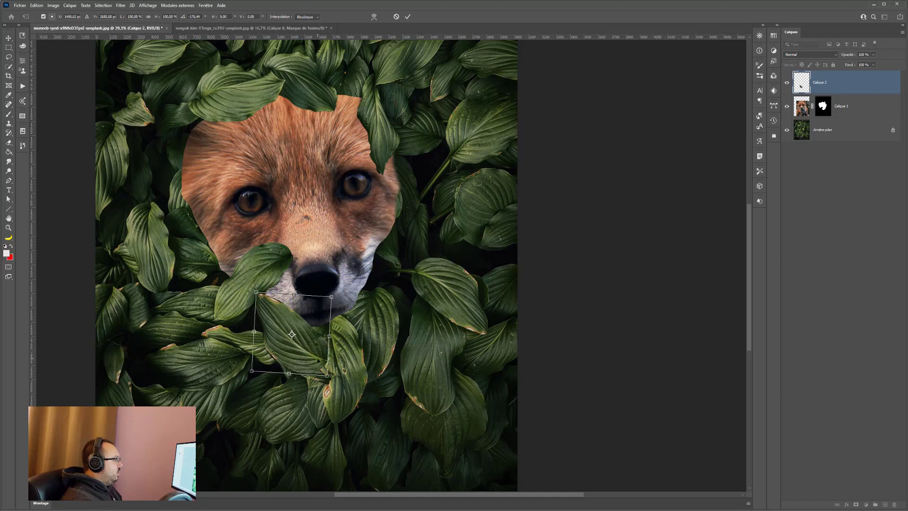
- Warp the copied leaf with a 3 x 3 grid, adjusting the points along its right side to reshape it under the chin, and apply it
right_click(311, 347)
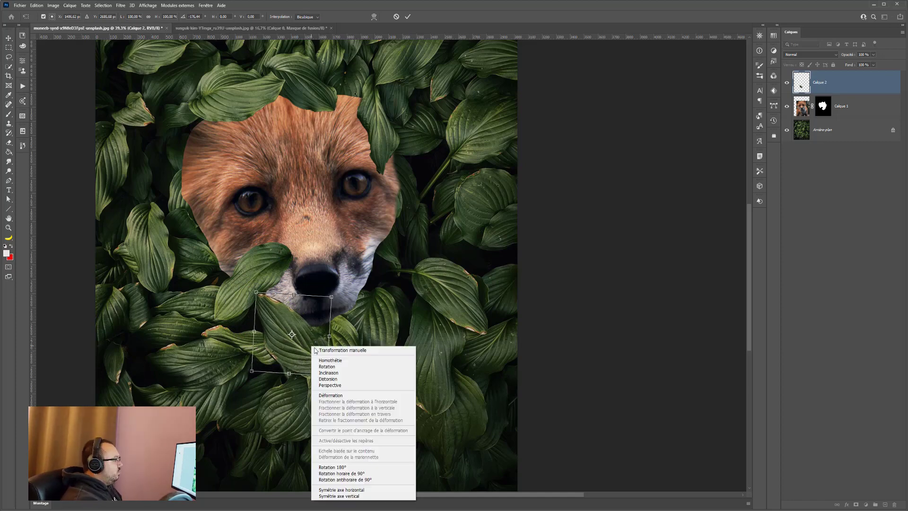
click(338, 396)
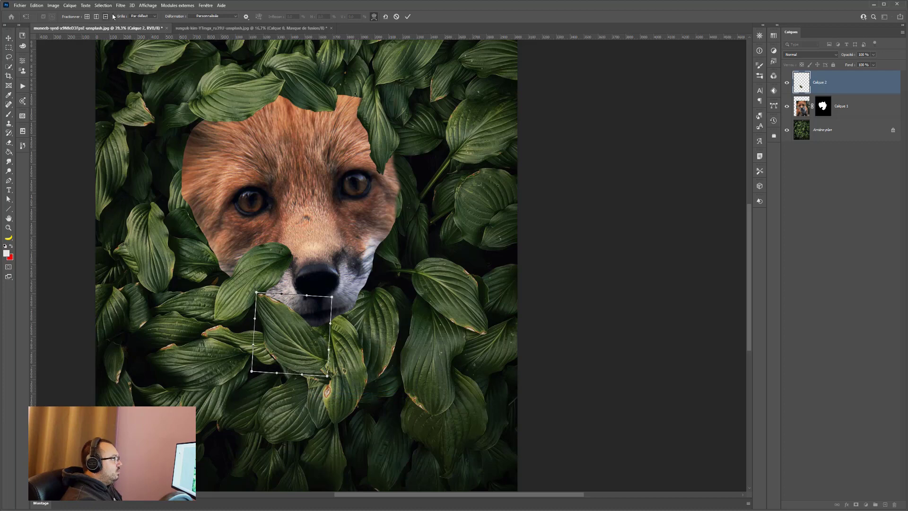
click(141, 16)
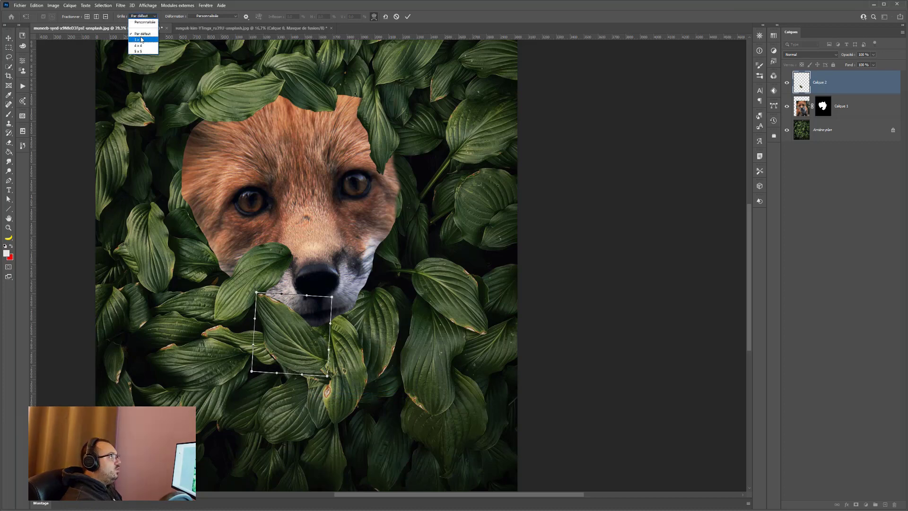
click(141, 40)
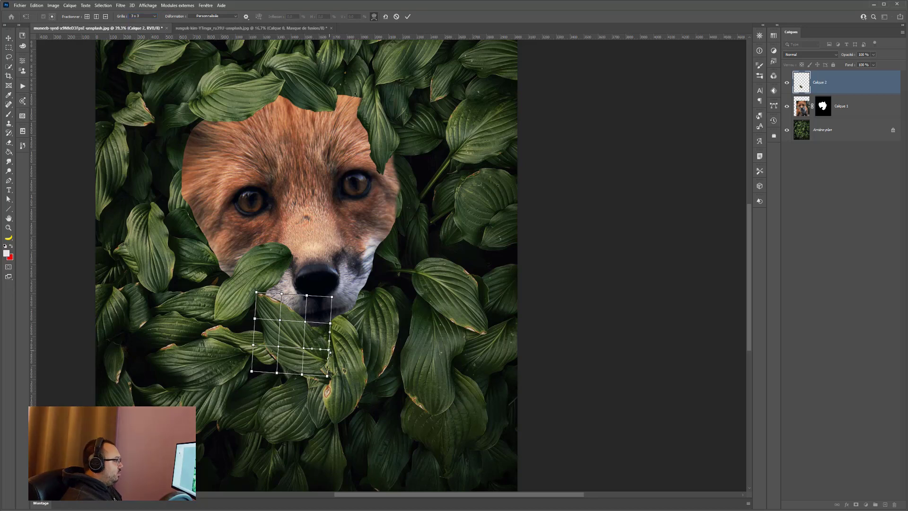
shift+click(330, 324)
shift+click(305, 322)
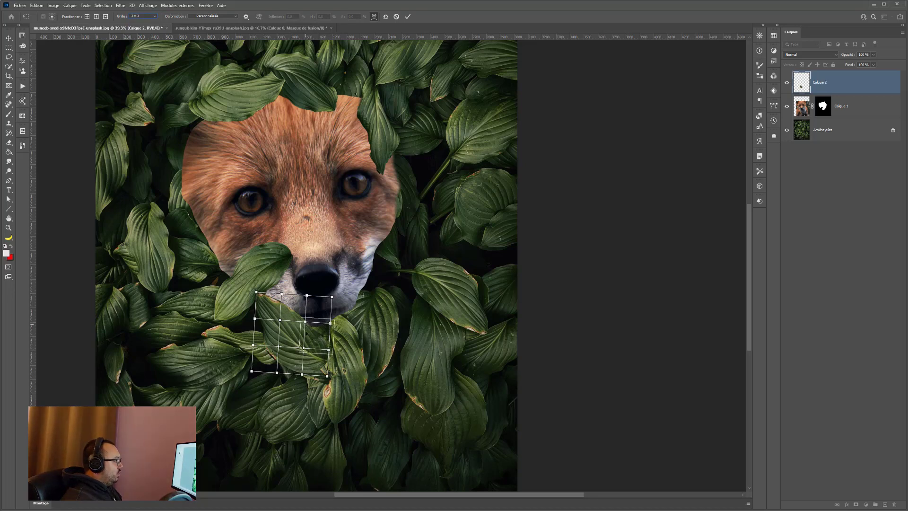
shift+click(327, 376)
drag(328, 379, 332, 373)
drag(332, 297, 342, 301)
drag(320, 346, 318, 337)
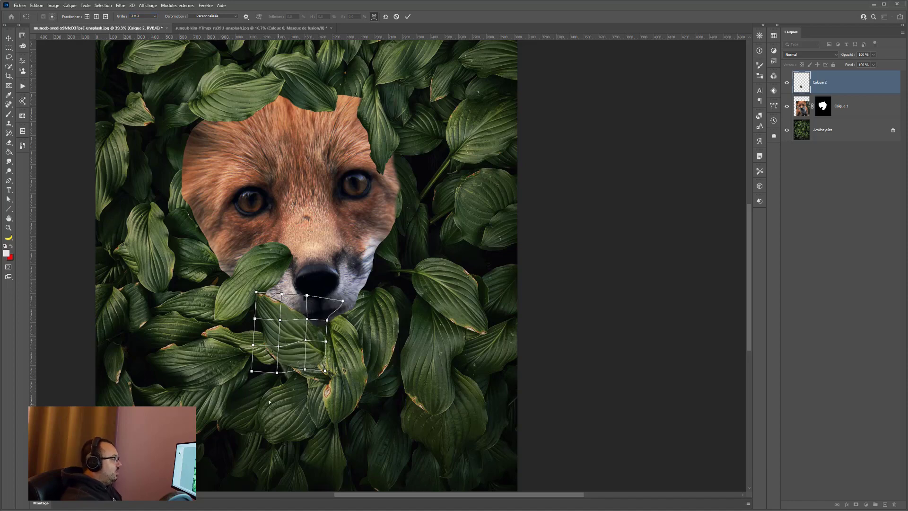
scroll(270, 355, down, 2)
scroll(239, 325, up, 3)
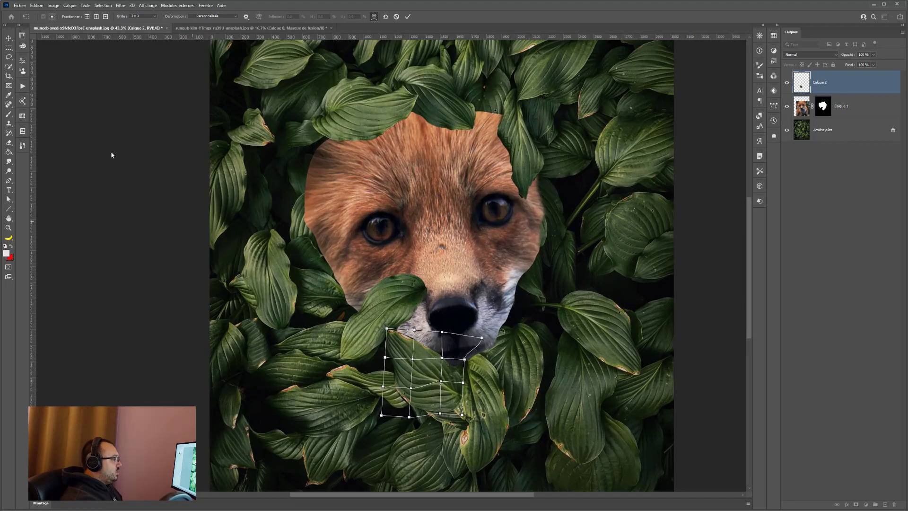
click(9, 47)
mouse_move(182, 237)
mouse_down()
mouse_move(128, 205)
mouse_move(188, 245)
mouse_up()
- Add a layer mask to the copied leaf and retouch it by painting black with a smaller brush
scroll(188, 244, up, 2)
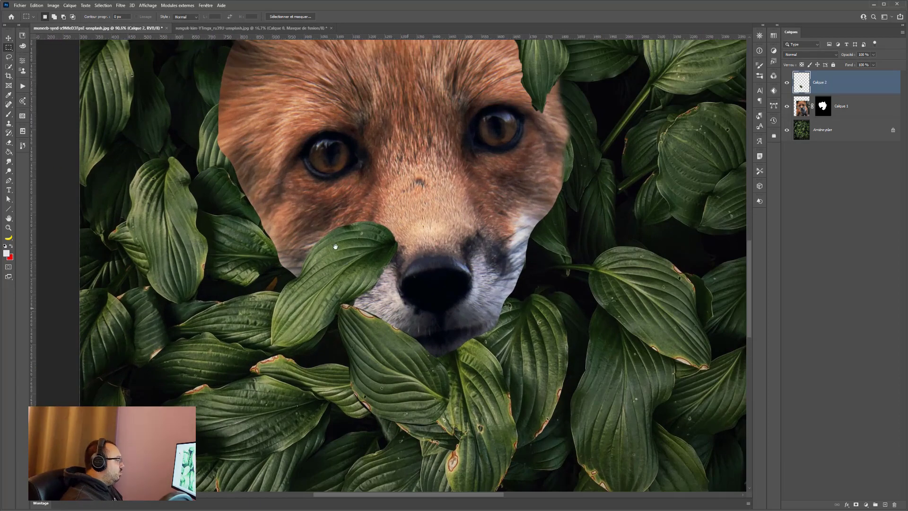
scroll(456, 226, up, 2)
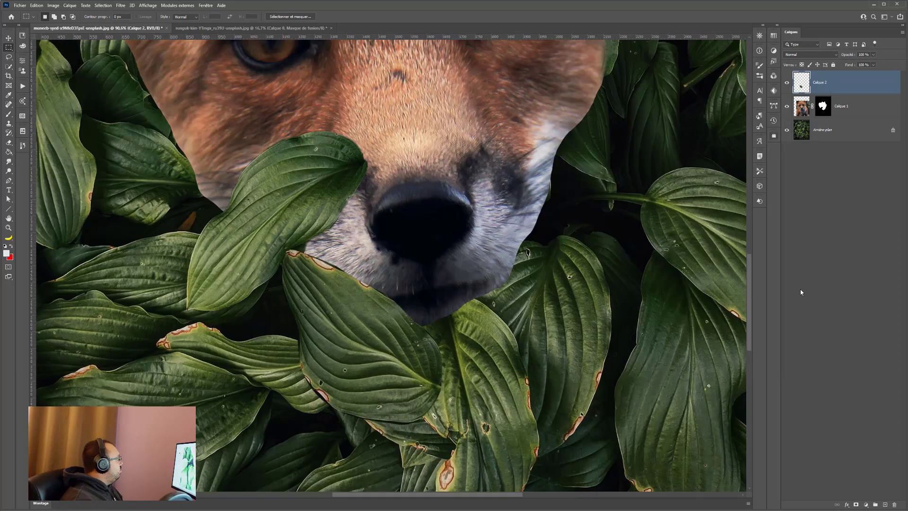
click(857, 504)
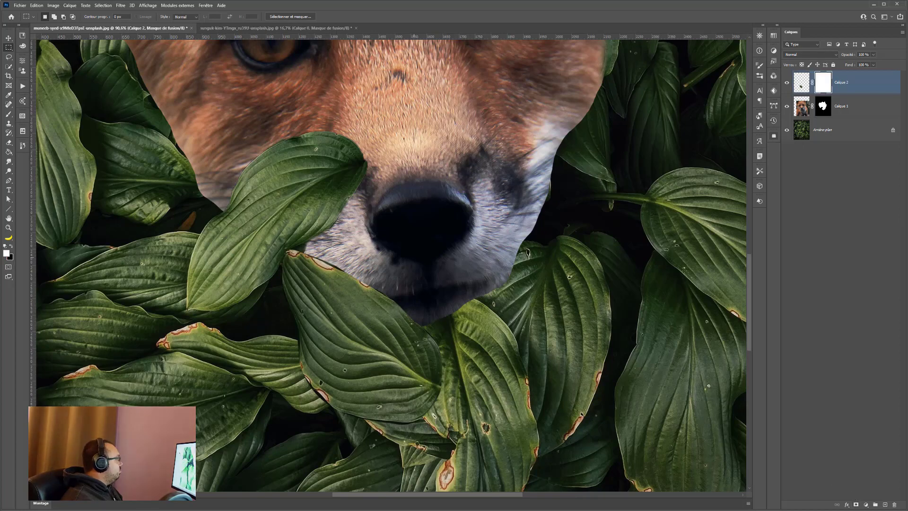
key(b)
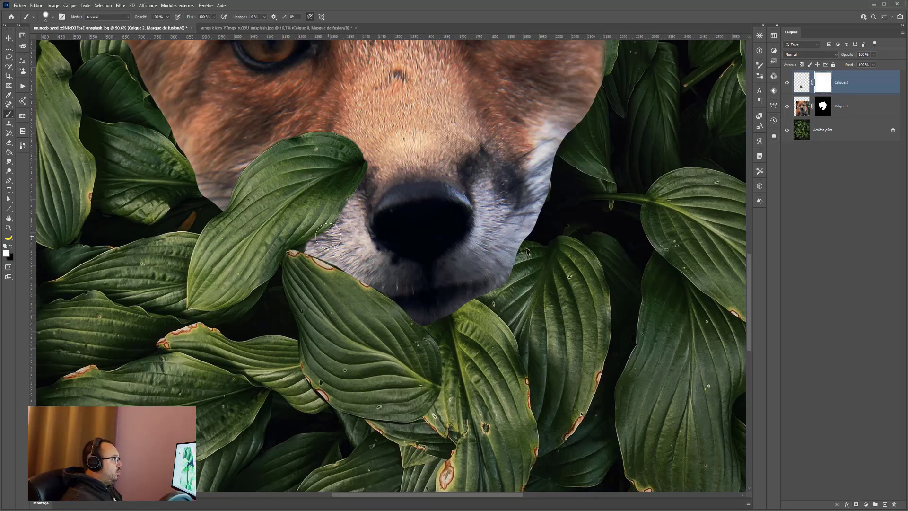
alt+drag(339, 241, 324, 245)
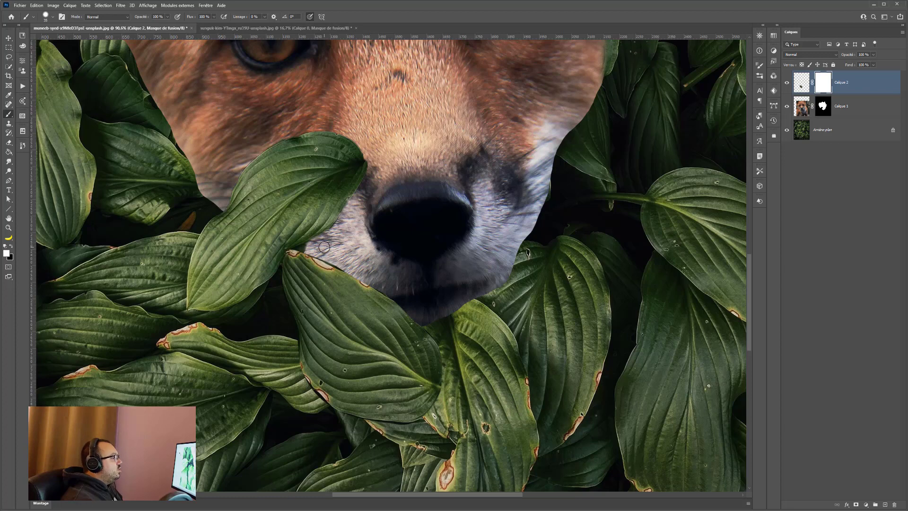
key(x)
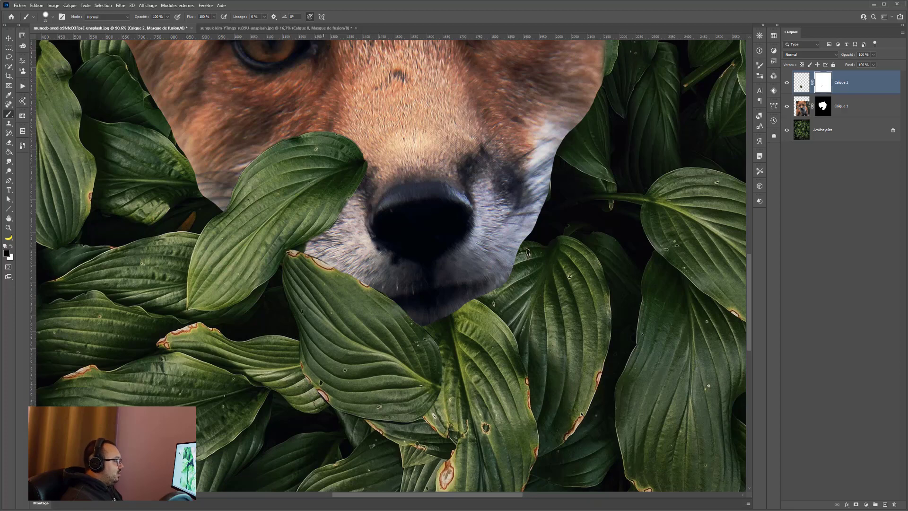
scroll(305, 396, down, 5)
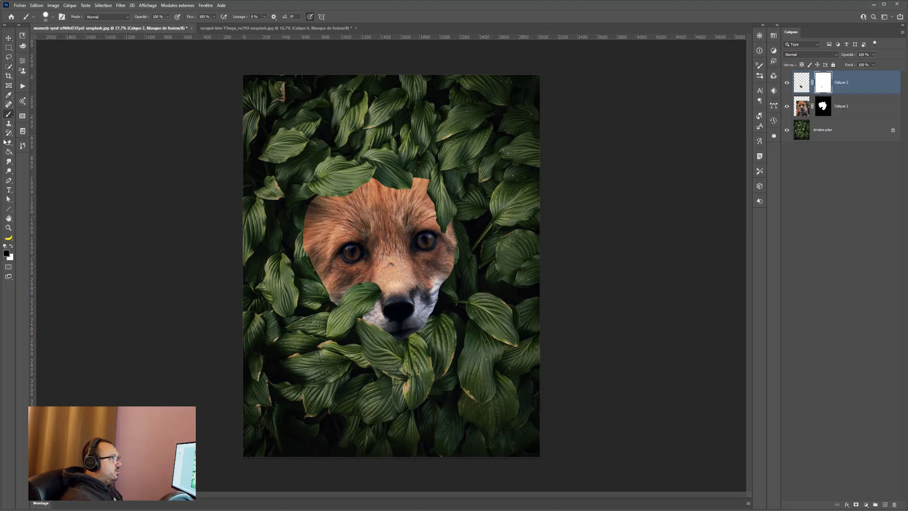
- Lasso the large leaves in the lower right of the background, copy them to a new layer, and place it at the top of the stack
click(9, 58)
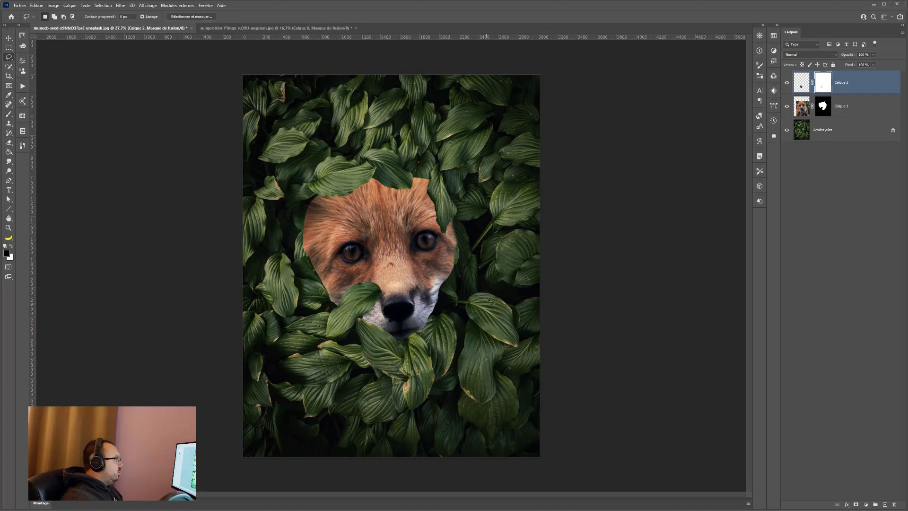
key(alt+comma)
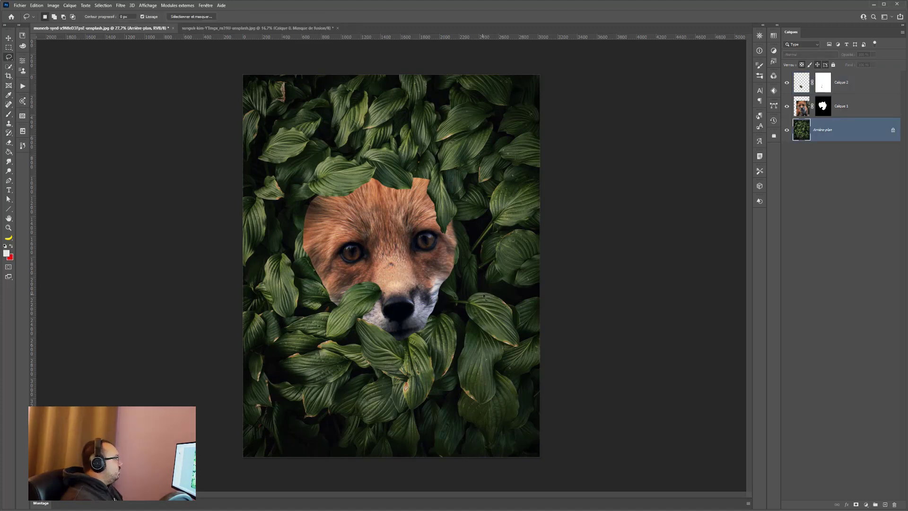
mouse_move(462, 334)
mouse_down()
mouse_move(441, 381)
mouse_move(492, 454)
mouse_move(529, 402)
mouse_move(508, 350)
mouse_move(466, 322)
mouse_up()
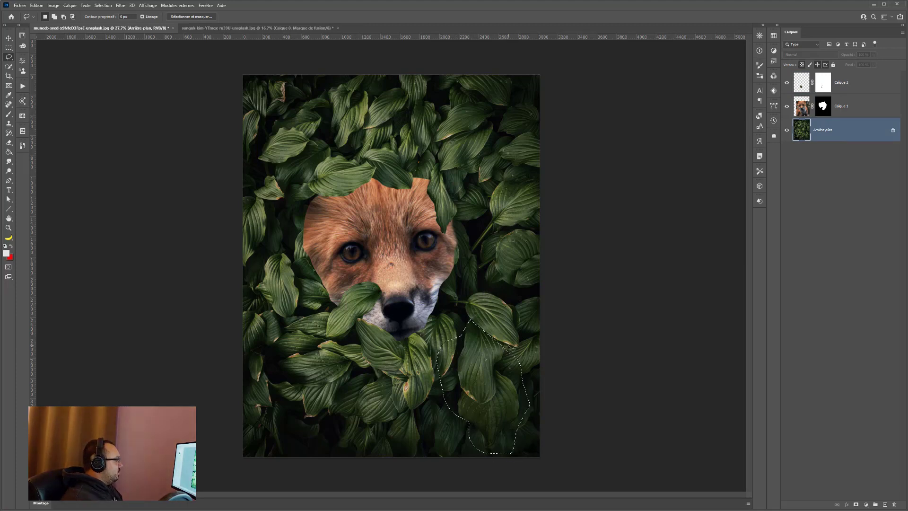
key(ctrl+j)
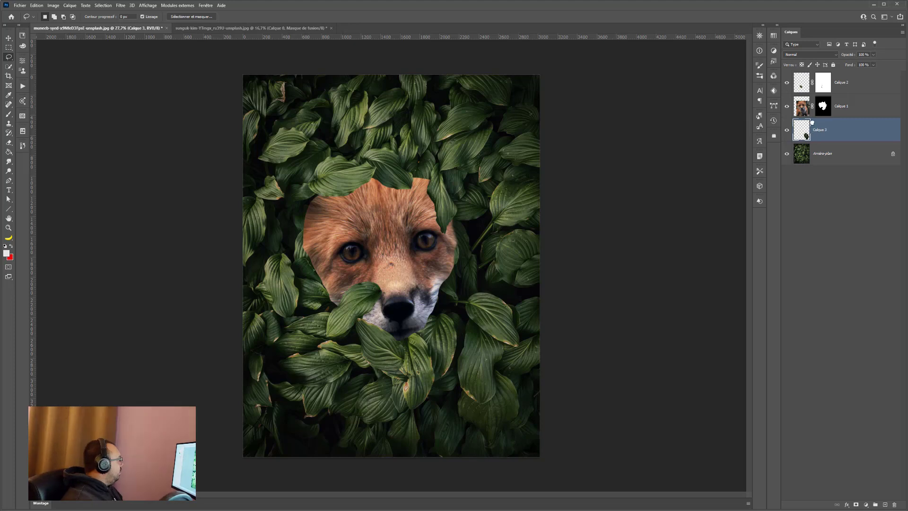
drag(812, 122, 821, 75)
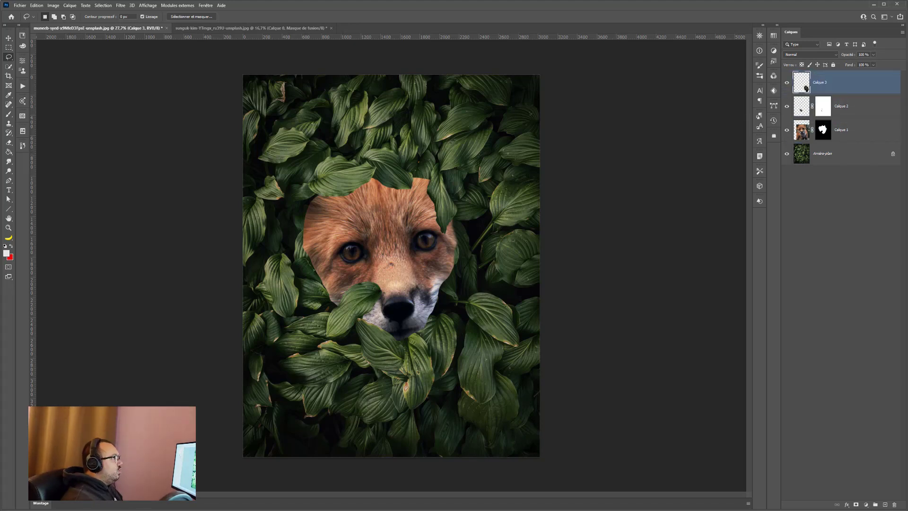
- Move the copied leaves up beside the fox's right-hand cheek and rotate them clockwise to cover the edge of the face
click(8, 38)
drag(452, 301, 466, 188)
key(ctrl+t)
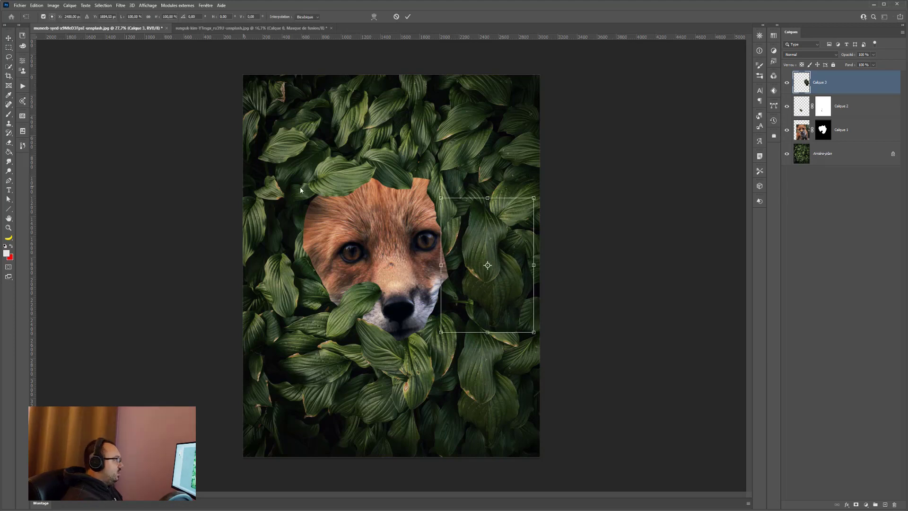
drag(433, 194, 490, 195)
mouse_move(473, 266)
mouse_down()
mouse_move(455, 280)
mouse_move(466, 271)
mouse_up()
key(Return)
- Try to add a layer mask to the copied leaves and paint black along their edge beside the fox's right-hand eye
key(b)
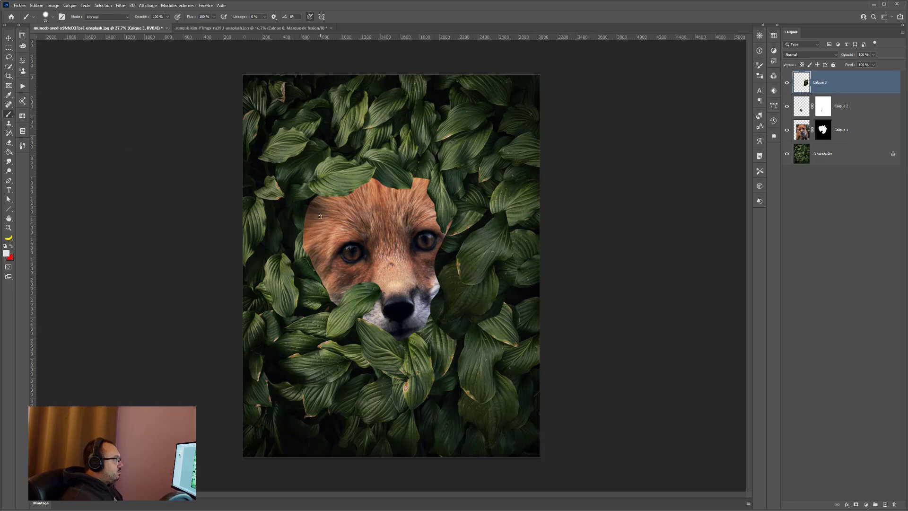
scroll(355, 239, up, 12)
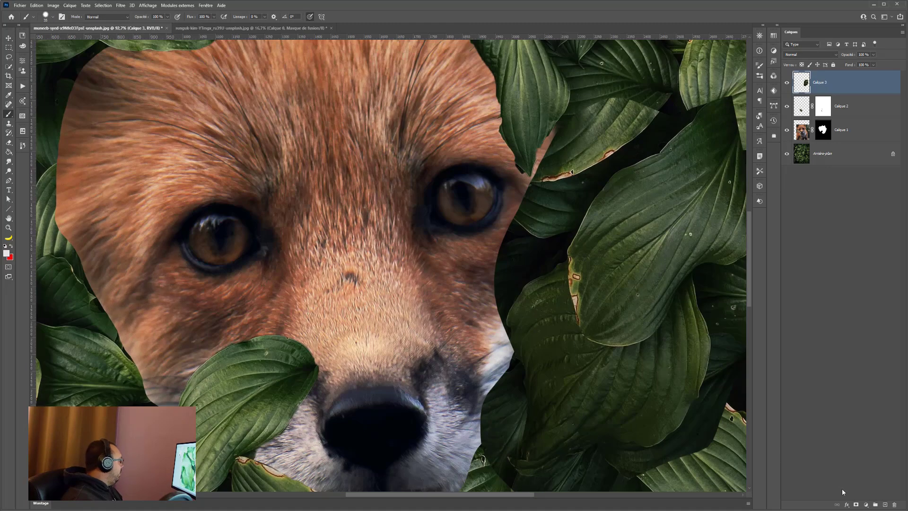
click(857, 505)
drag(623, 298, 511, 300)
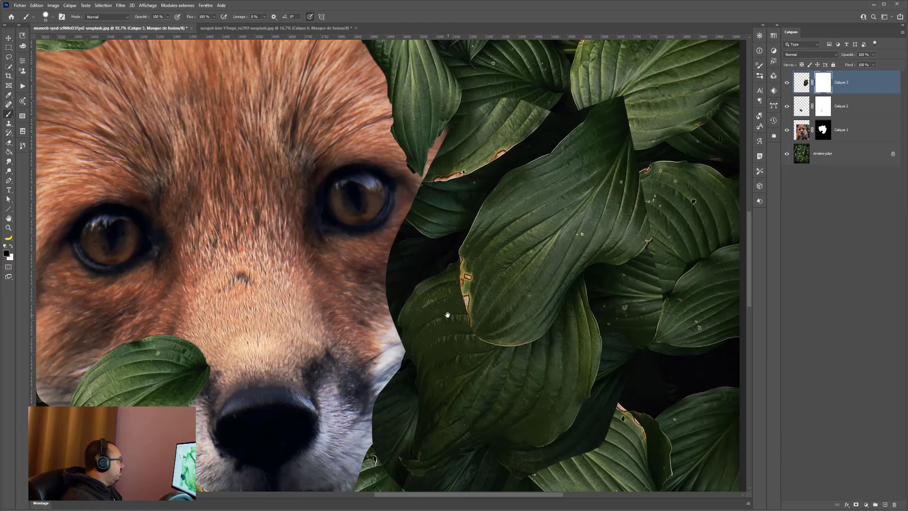
alt+right_click(425, 282)
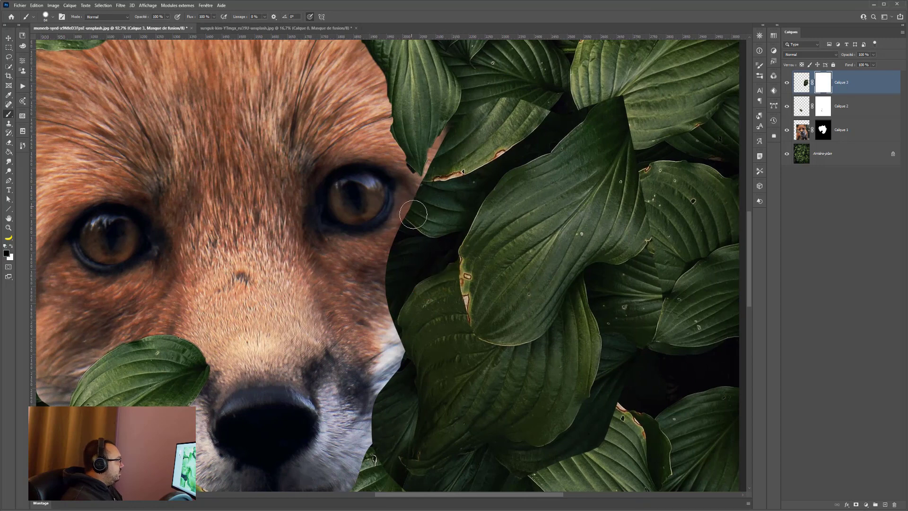
right_click(395, 234)
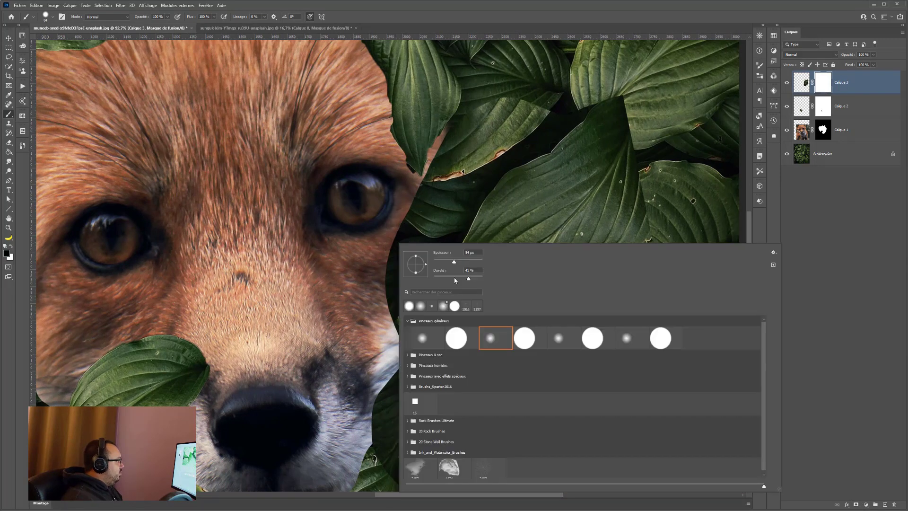
mouse_move(397, 236)
mouse_down()
mouse_move(371, 277)
mouse_move(392, 229)
mouse_up()
scroll(370, 333, down, 1)
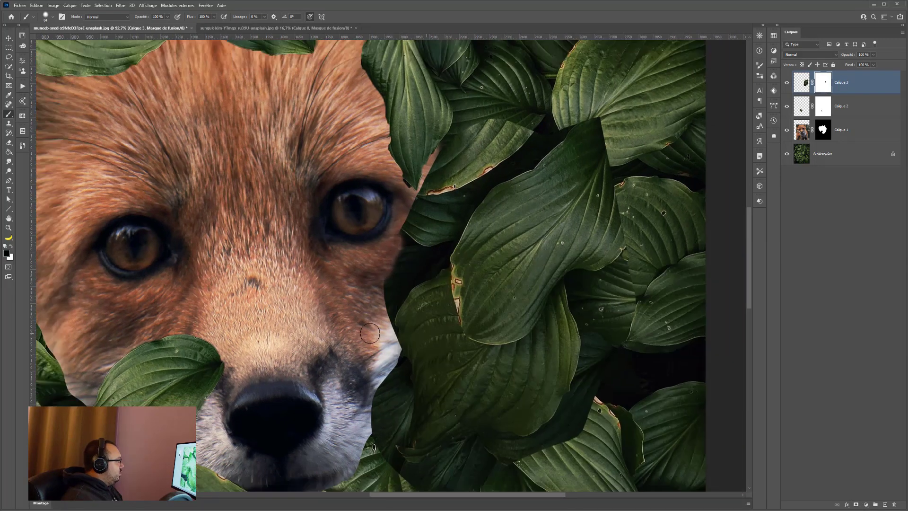
scroll(370, 333, down, 3)
scroll(371, 327, up, 1)
- Undo the mask, the transform and the copying of the large leaves until their layer is removed
key(ctrl+z)
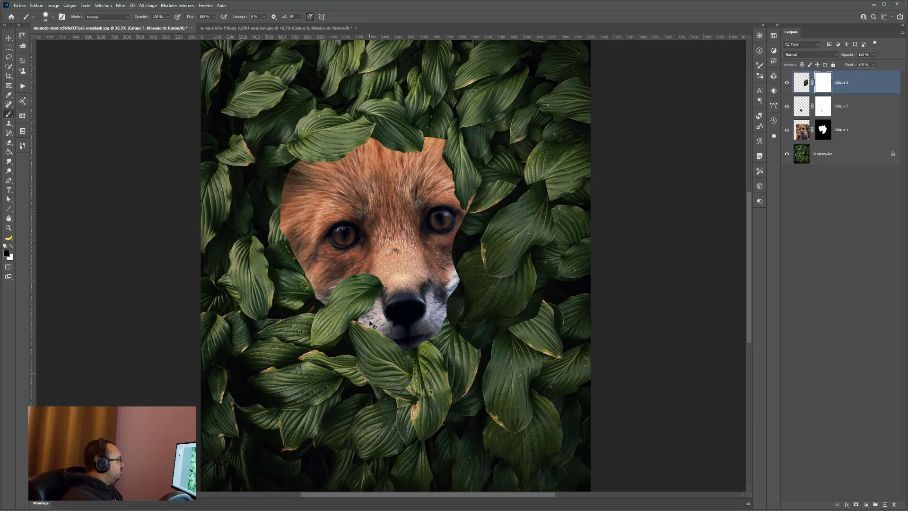
key(ctrl+z)
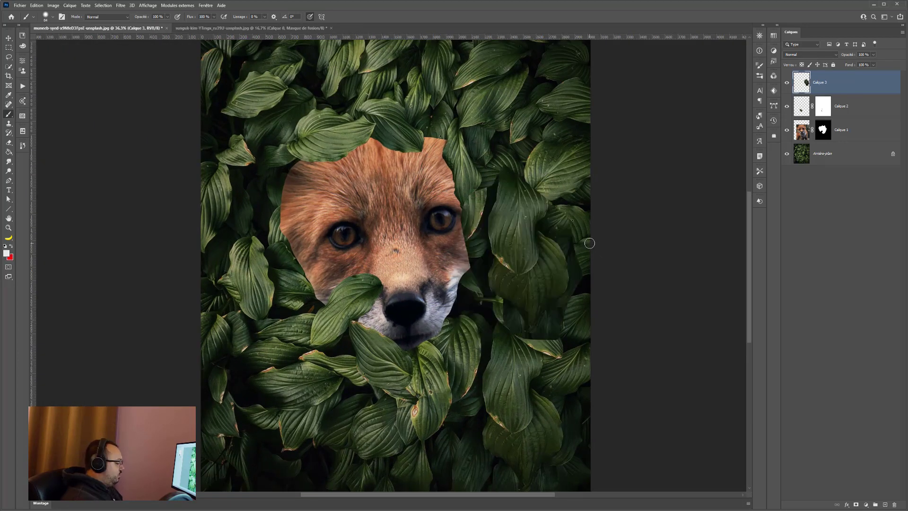
key(ctrl+z)
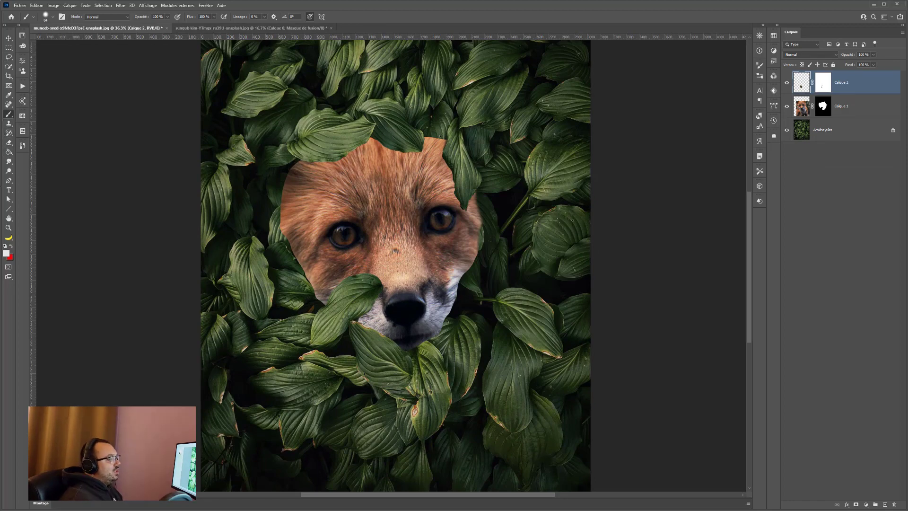
- Activate the Pen tool and hide the fox layer to trace the background leaves beneath it
click(8, 181)
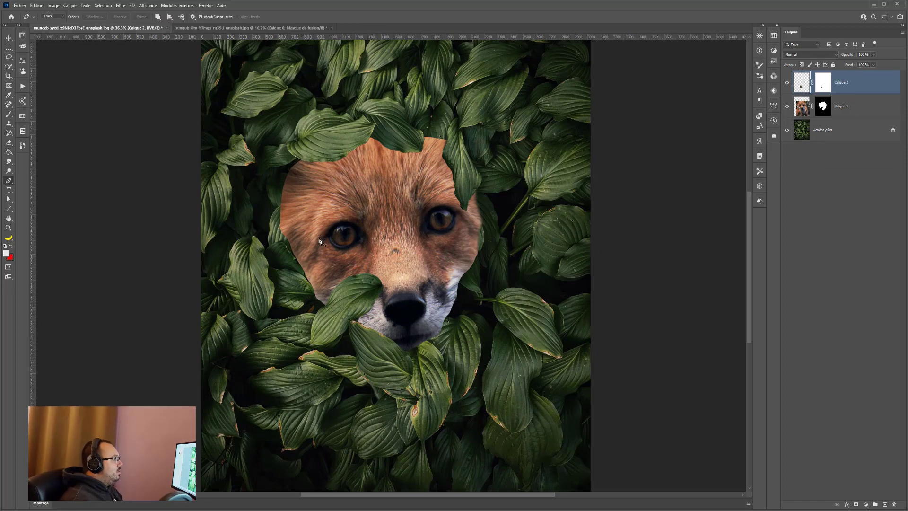
drag(321, 241, 209, 281)
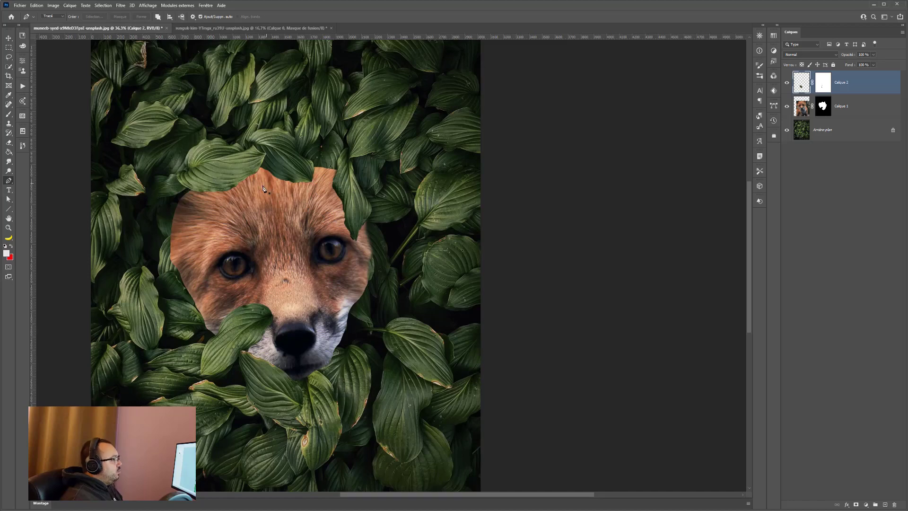
click(788, 108)
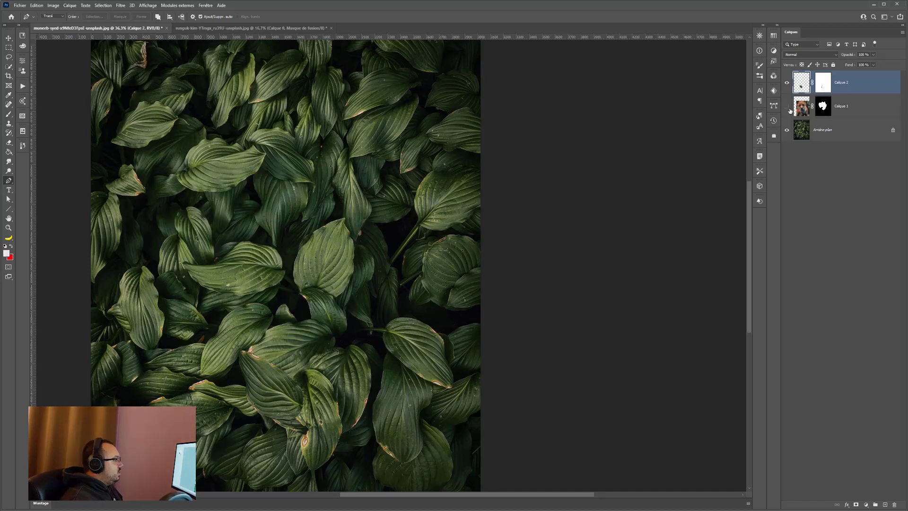
- Start a pen path along the left edge of the small dark central leaf, up to its junction with the large bright leaf
scroll(185, 266, up, 5)
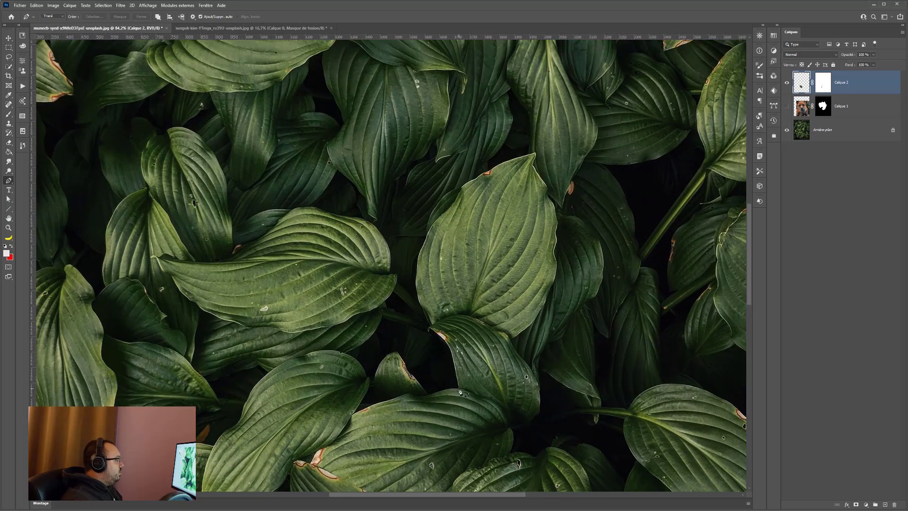
click(459, 388)
click(431, 330)
key(ctrl+z)
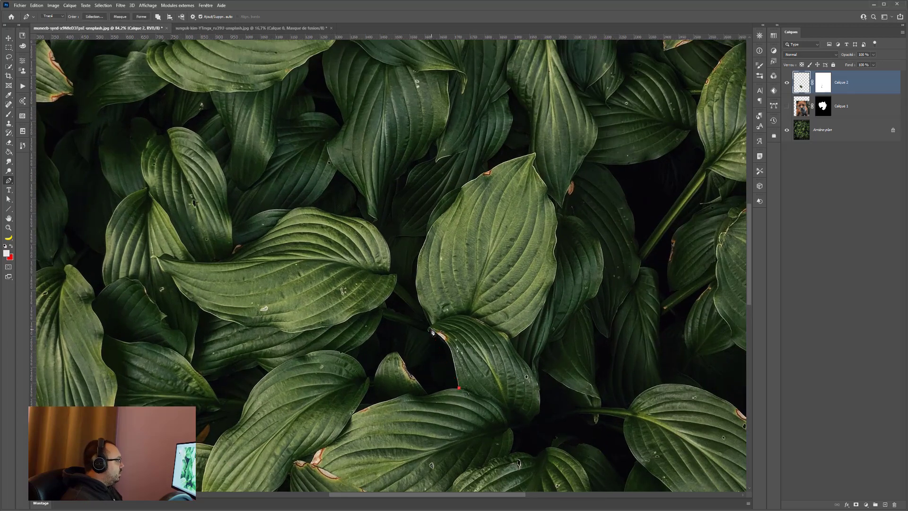
mouse_move(431, 329)
mouse_down()
mouse_move(401, 313)
mouse_move(409, 327)
mouse_move(436, 327)
mouse_move(419, 316)
mouse_up()
key(ctrl+z)
scroll(450, 356, up, 3)
click(417, 314)
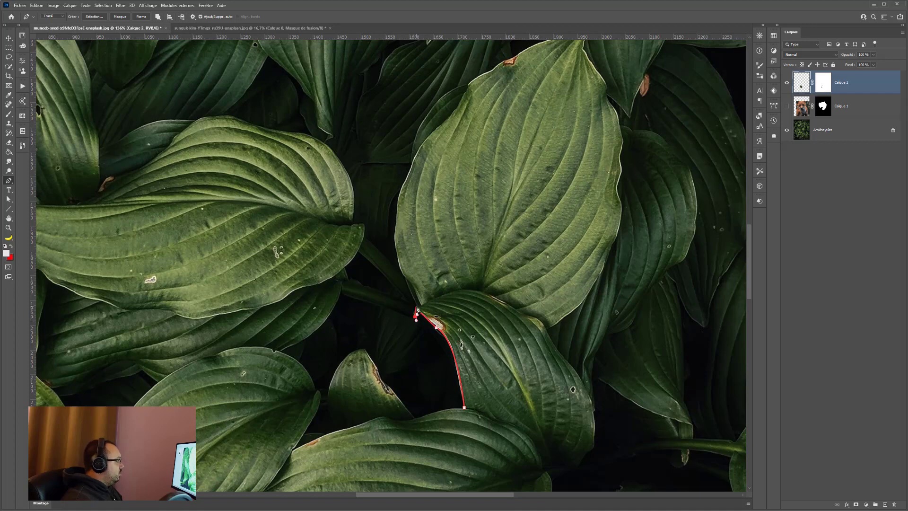
click(425, 304)
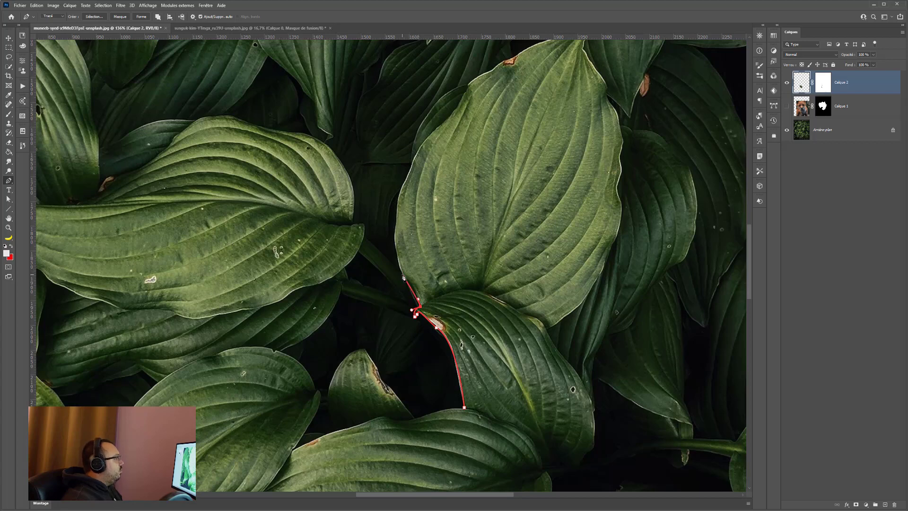
- Continue the path along the left edge of the large bright leaf up to its pointed tip
drag(403, 274, 397, 272)
click(396, 252)
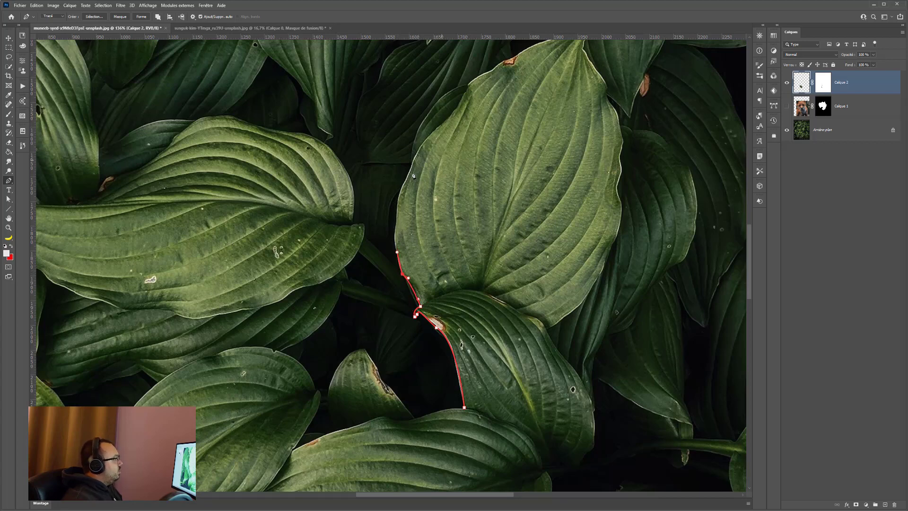
mouse_move(414, 163)
mouse_down()
mouse_move(438, 115)
mouse_move(417, 157)
mouse_up()
drag(447, 122, 433, 184)
click(430, 191)
drag(490, 159, 509, 154)
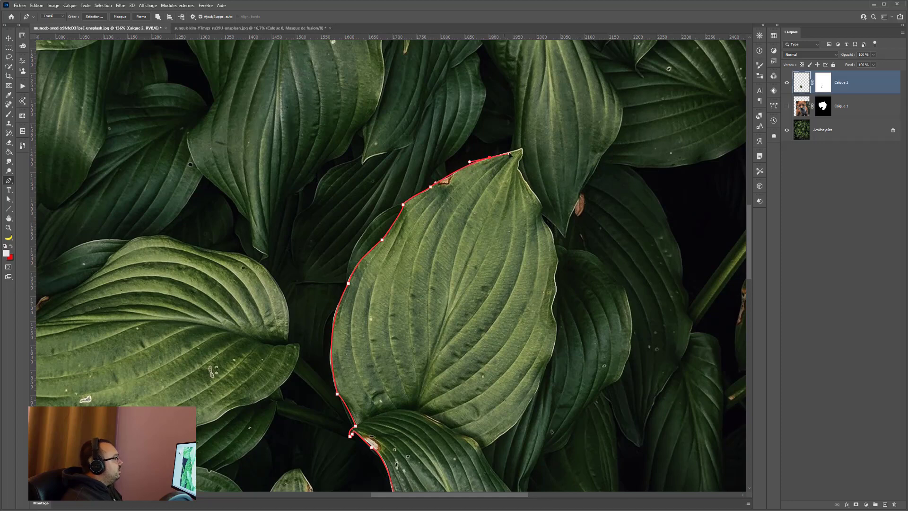
click(524, 149)
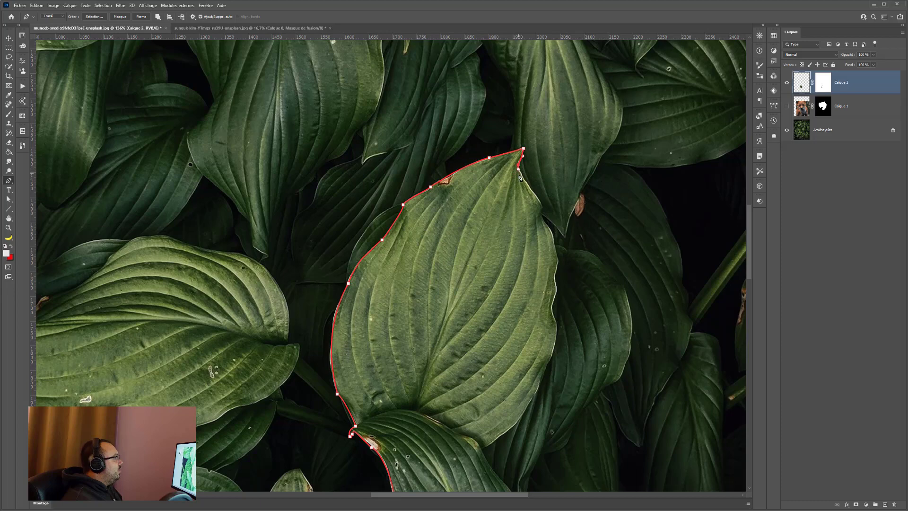
- Continue the path from the tip down the right edge of the large leaf to its junction with the small leaf
drag(522, 175, 525, 177)
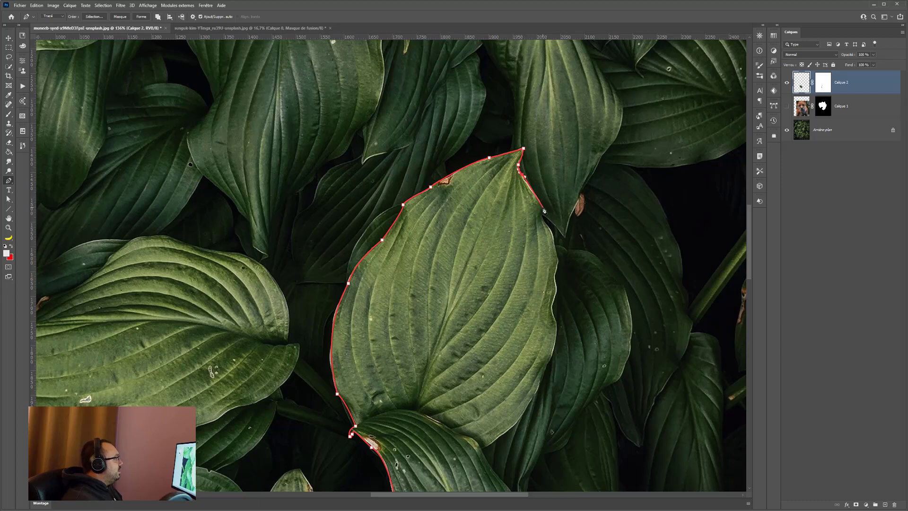
drag(551, 229, 557, 273)
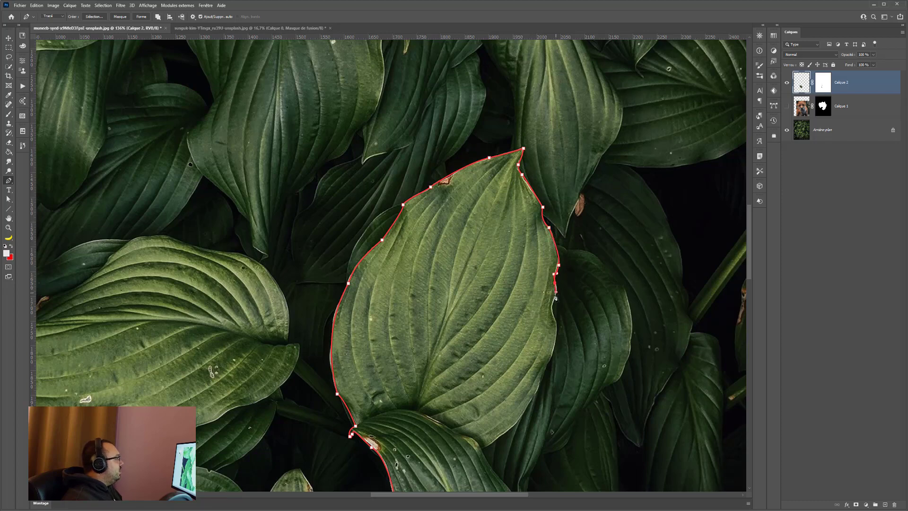
drag(550, 310, 476, 202)
drag(459, 234, 442, 260)
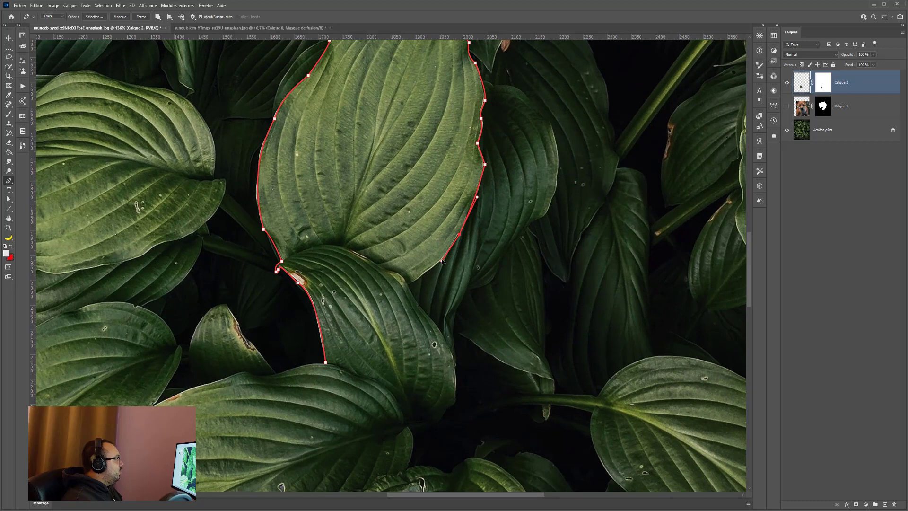
click(418, 278)
click(407, 283)
- Trace the right and lower edges of the small dark leaf and close the path at its starting point
drag(455, 374, 438, 421)
click(408, 427)
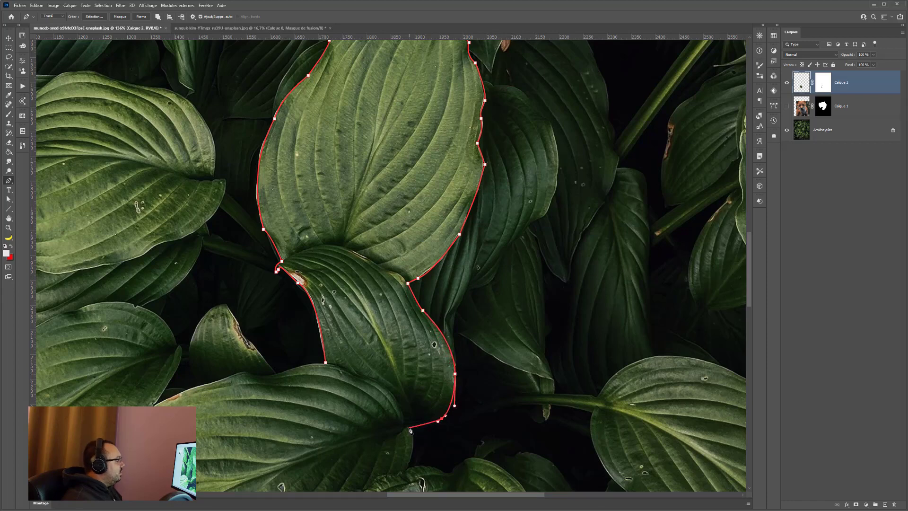
drag(325, 362, 250, 348)
- Convert the closed path into a new selection with a 0.3 pixel feather and copy those background leaves to a new layer
key(ctrl+0)
right_click(365, 294)
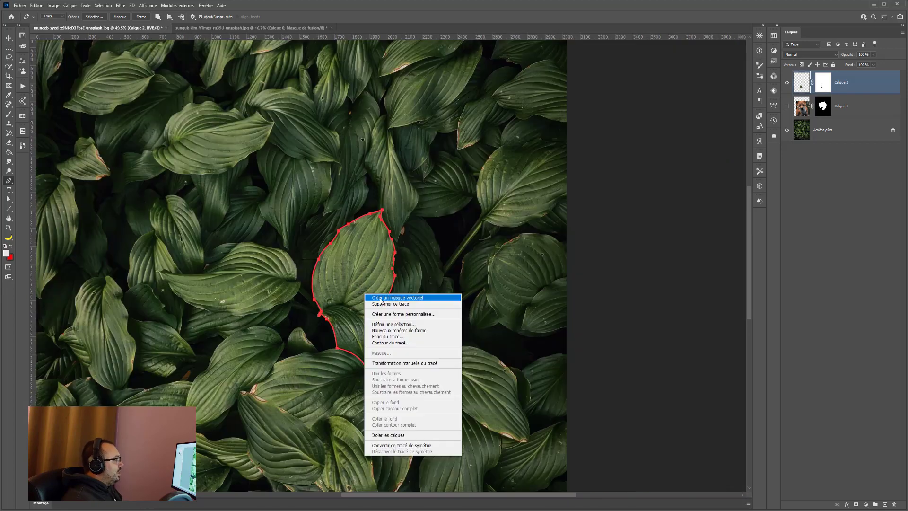
click(398, 324)
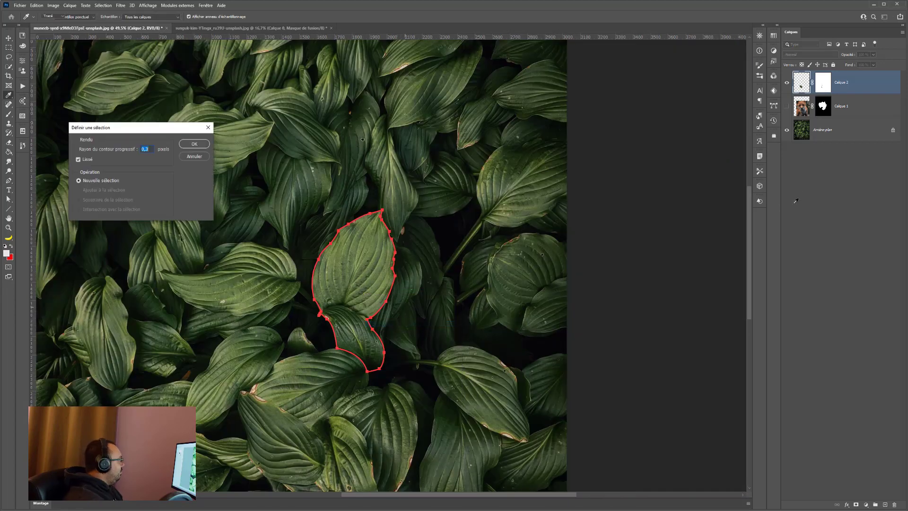
key(Return)
key(ctrl+j)
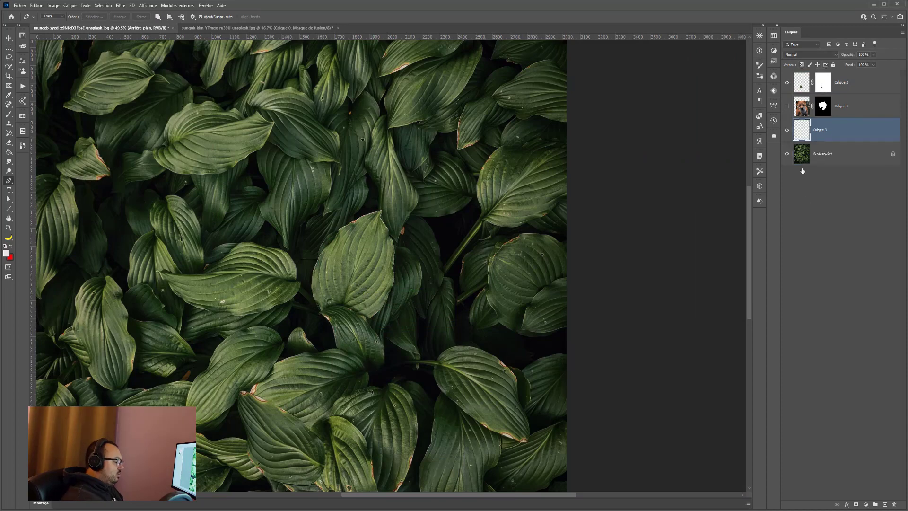
- Show the fox layer again, stack the copied leaves above it and move them over the fox's right-hand cheek
click(787, 106)
drag(802, 121, 803, 97)
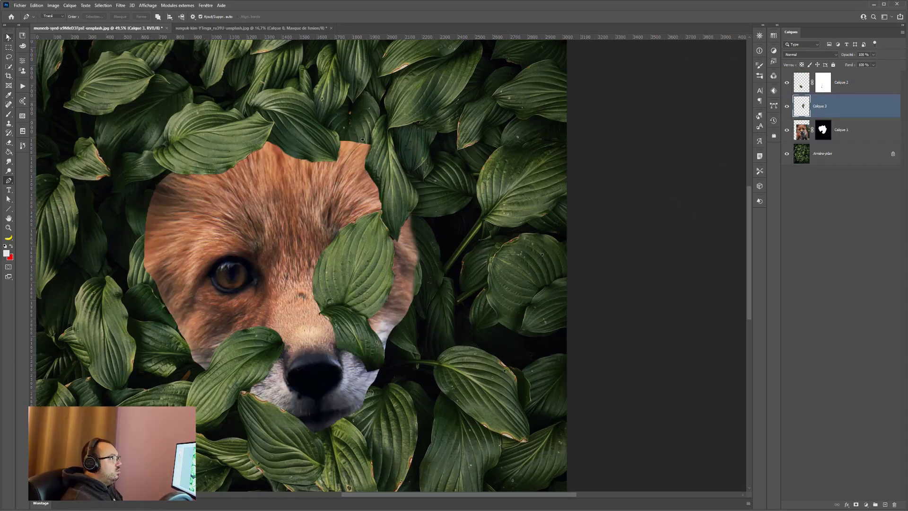
click(9, 37)
drag(386, 276, 432, 290)
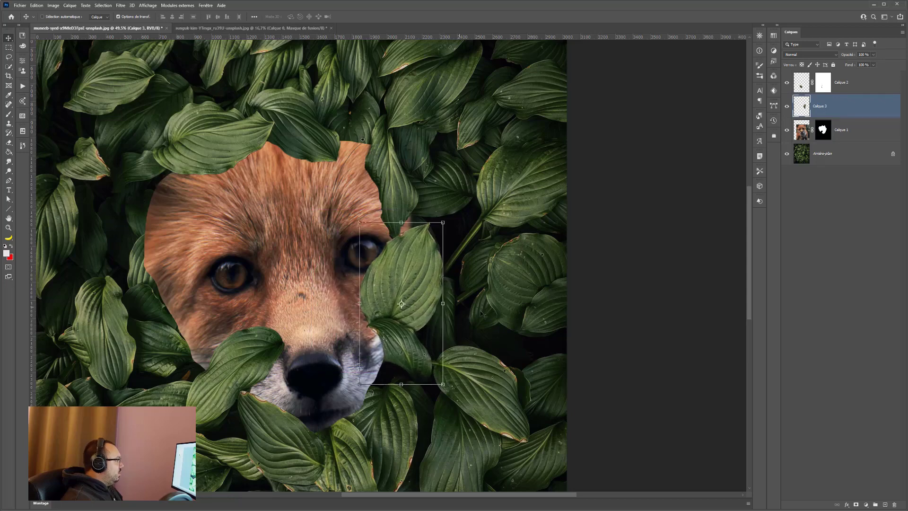
- Scale the copied leaves to about 80% width and 110% height, rotate them slightly counterclockwise and fit them beside the right-hand eye
drag(443, 222, 426, 208)
drag(410, 284, 425, 285)
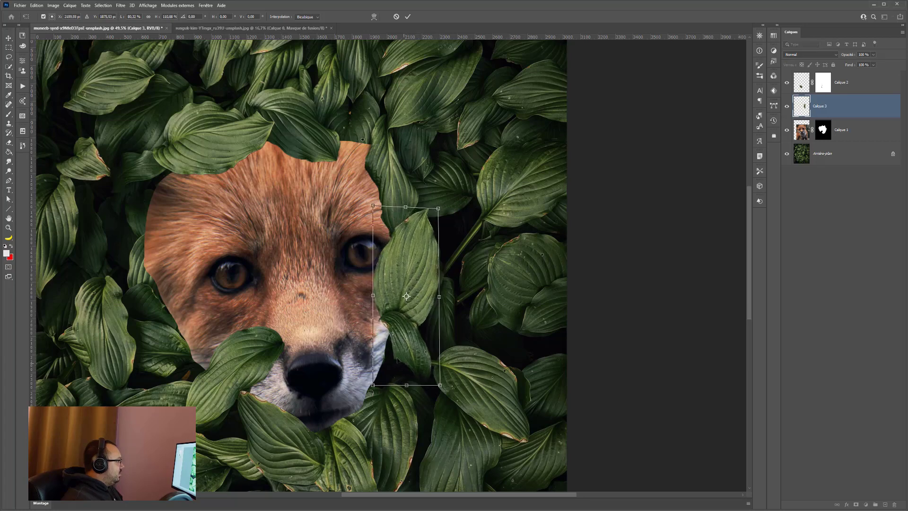
drag(428, 401, 438, 401)
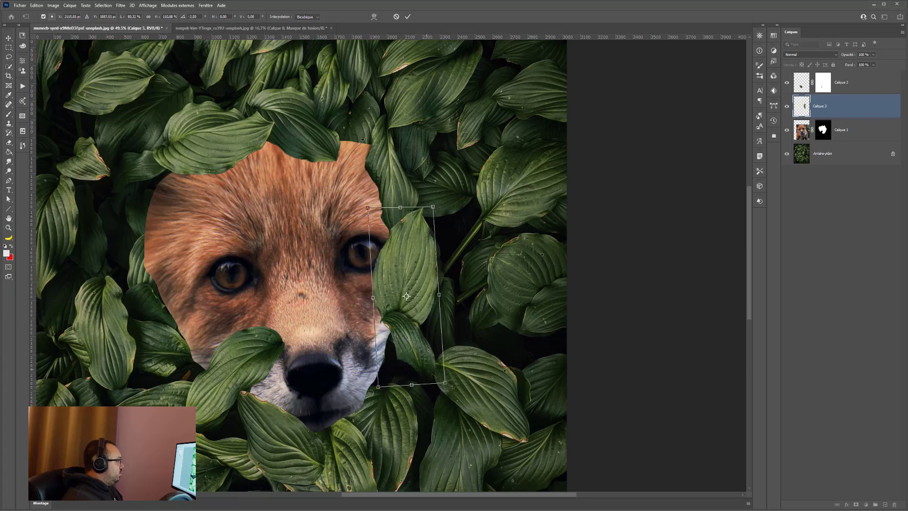
drag(426, 370, 434, 363)
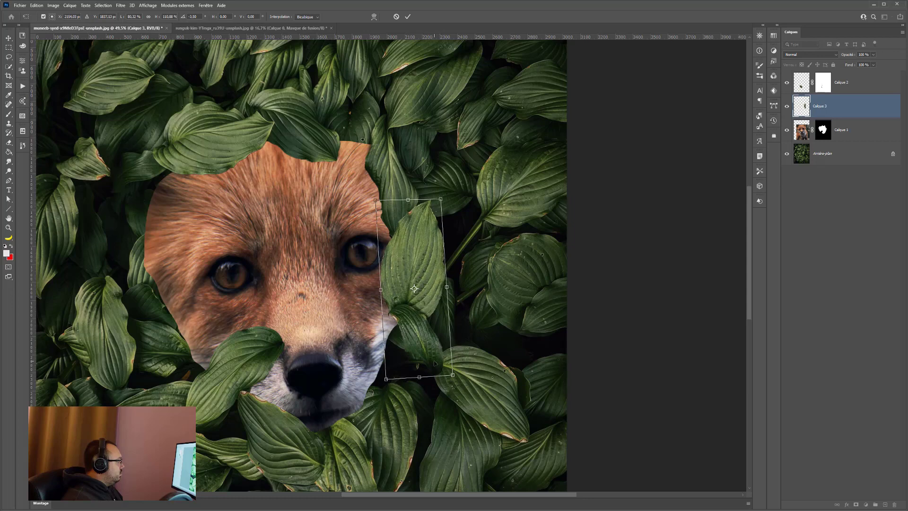
key(Return)
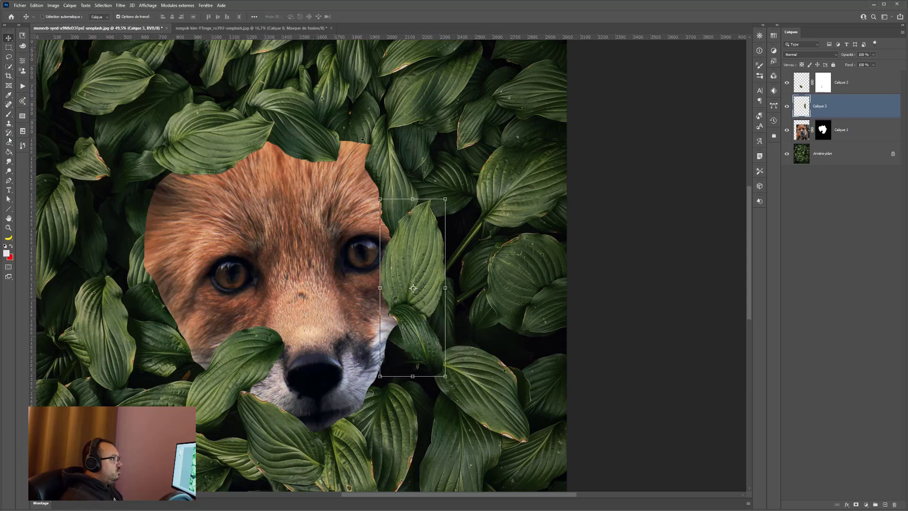
- Add a new layer above the copied leaves for brush work and set its blend mode to Lumière tamisée (Soft Light)
click(8, 113)
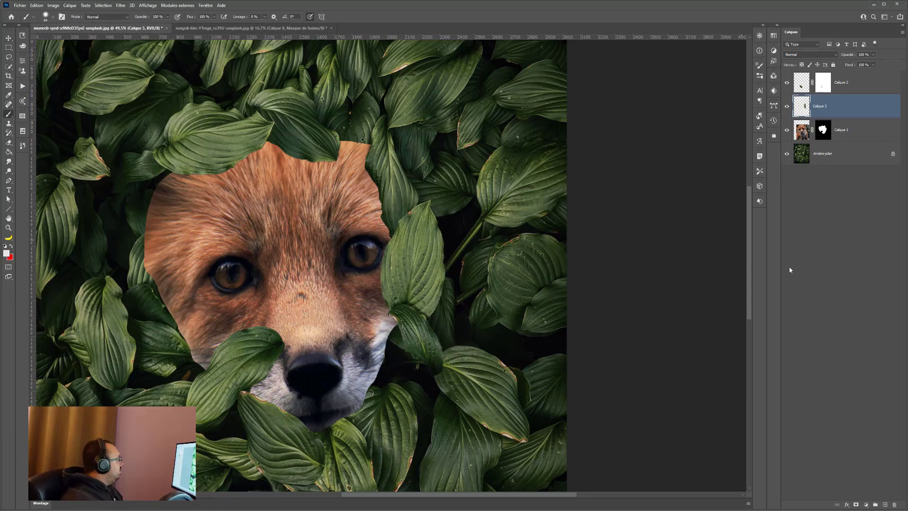
click(887, 504)
click(793, 56)
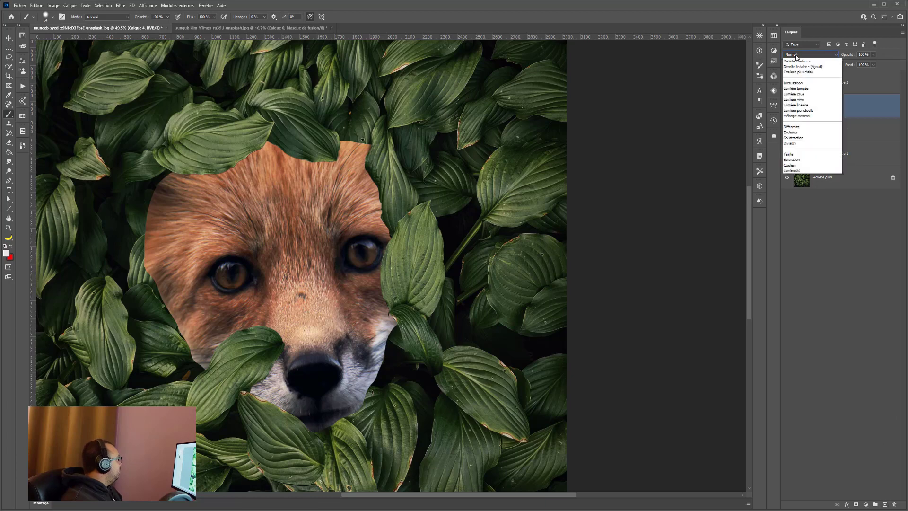
click(810, 149)
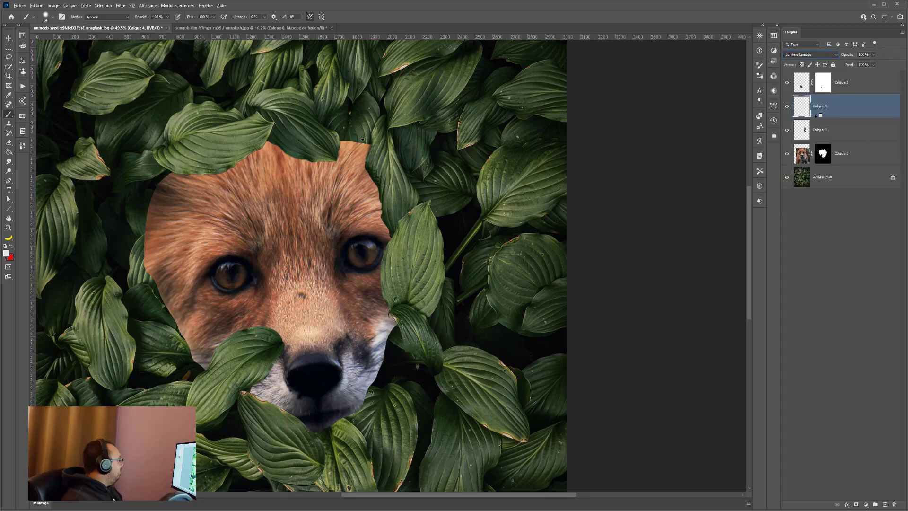
- Clip the Soft Light layer to the copied leaves and brush black shading over the lower part of the small leaf beside the muzzle
alt+click(803, 114)
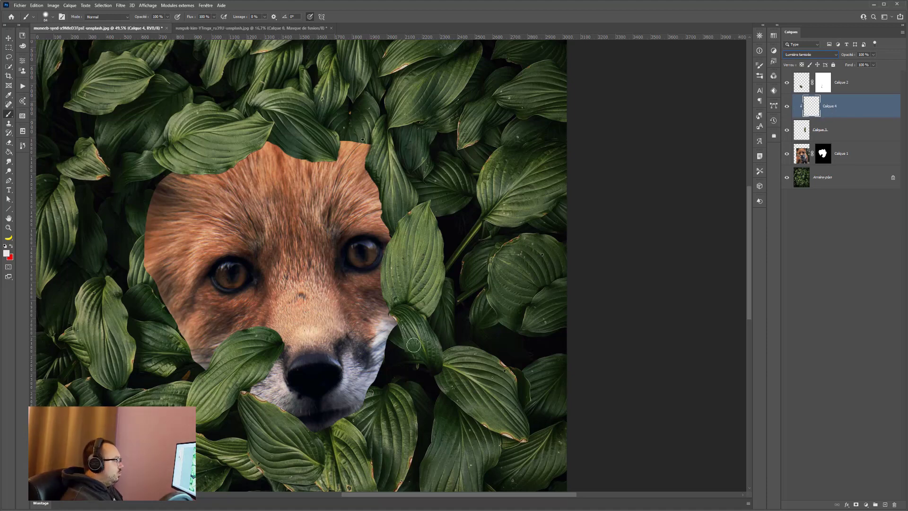
drag(405, 371, 417, 374)
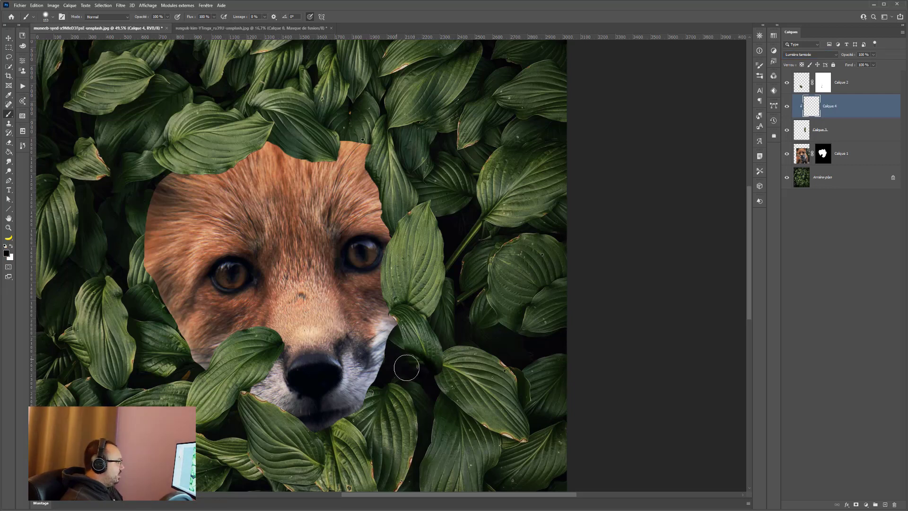
- Add a new layer directly above the background, set it to Lumière tamisée (Soft Light) and paint black in the gap beside the muzzle
click(801, 181)
click(885, 505)
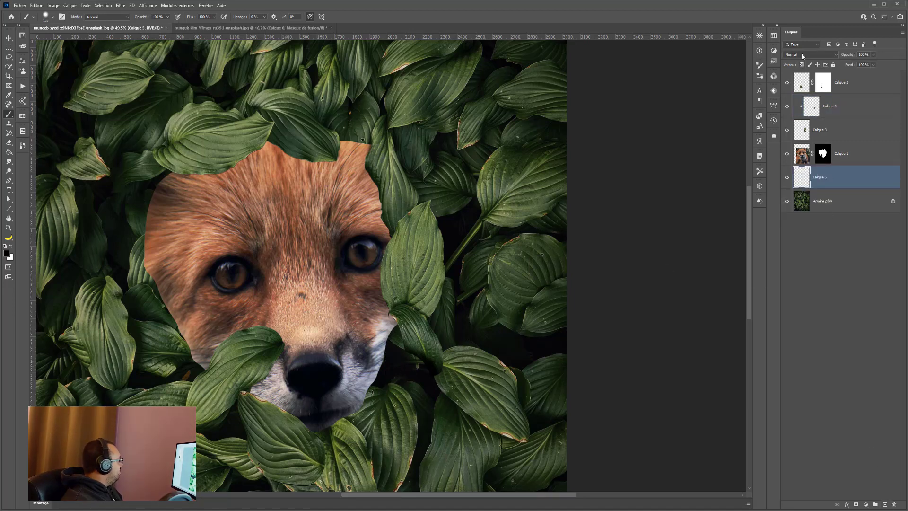
click(805, 55)
click(804, 144)
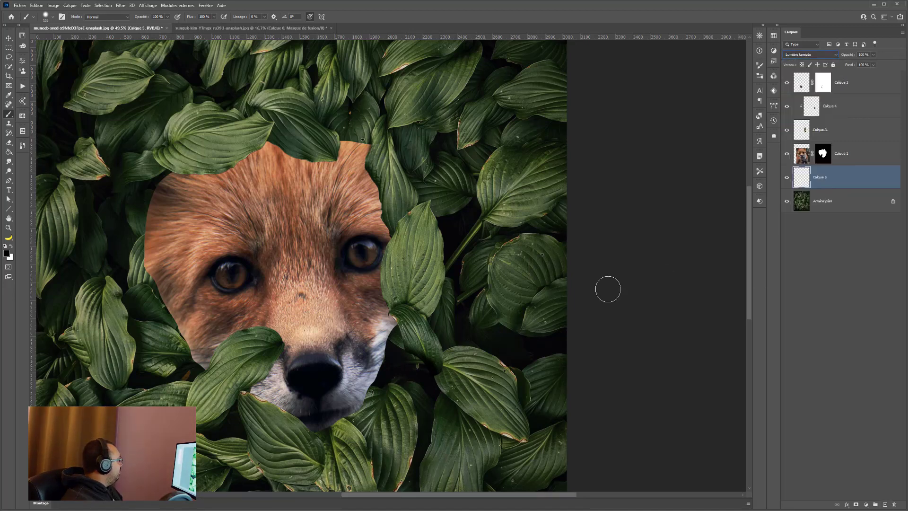
mouse_move(400, 353)
mouse_down()
mouse_move(390, 369)
mouse_move(407, 365)
mouse_move(424, 382)
mouse_move(389, 364)
mouse_move(415, 391)
mouse_move(400, 371)
mouse_up()
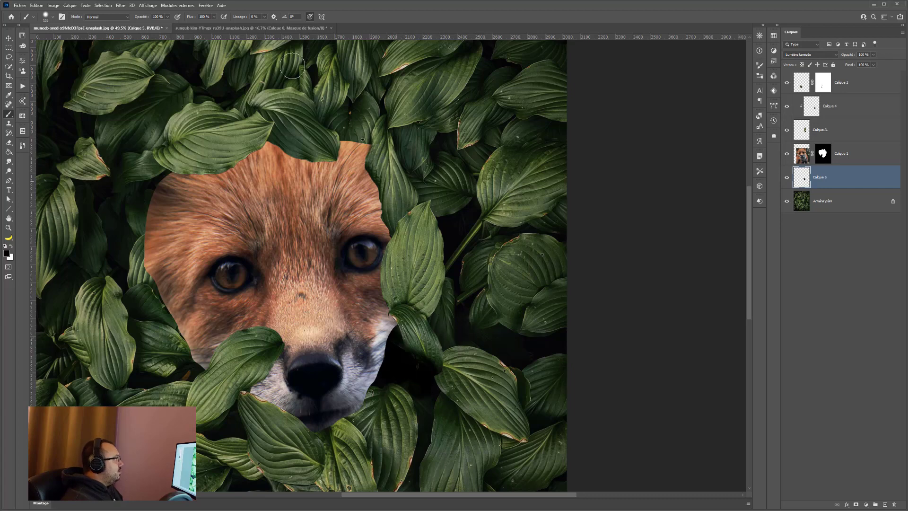
- Lower the brush opacity to 49% and darken the background leaves behind the copied leaves more softly on the same shading layer
click(166, 17)
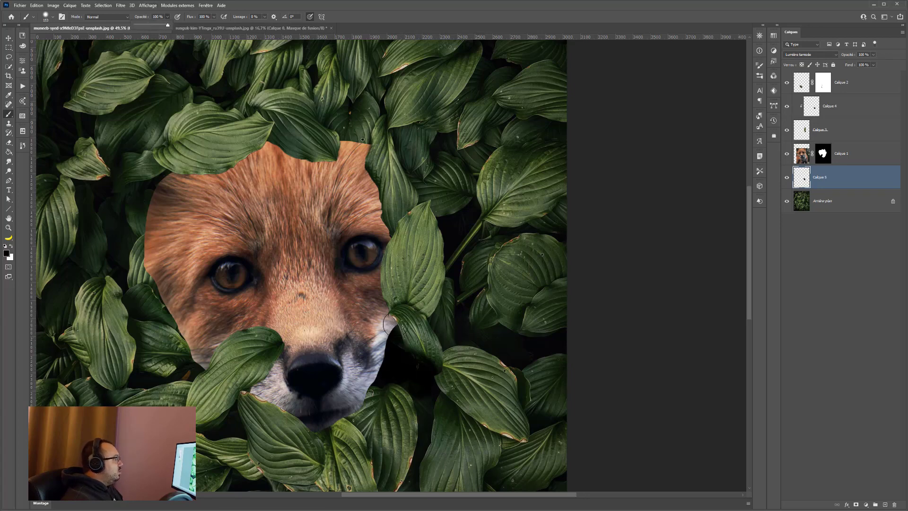
click(428, 317)
key(ctrl+z)
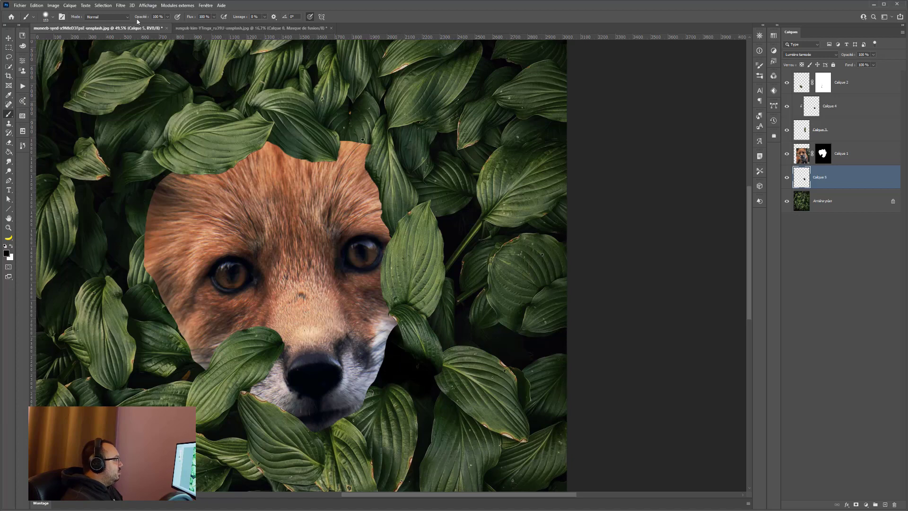
click(169, 17)
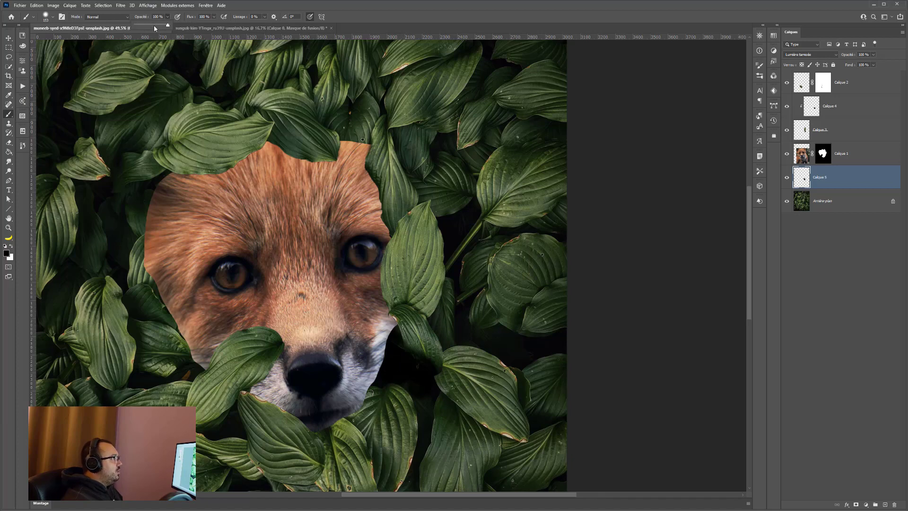
click(421, 324)
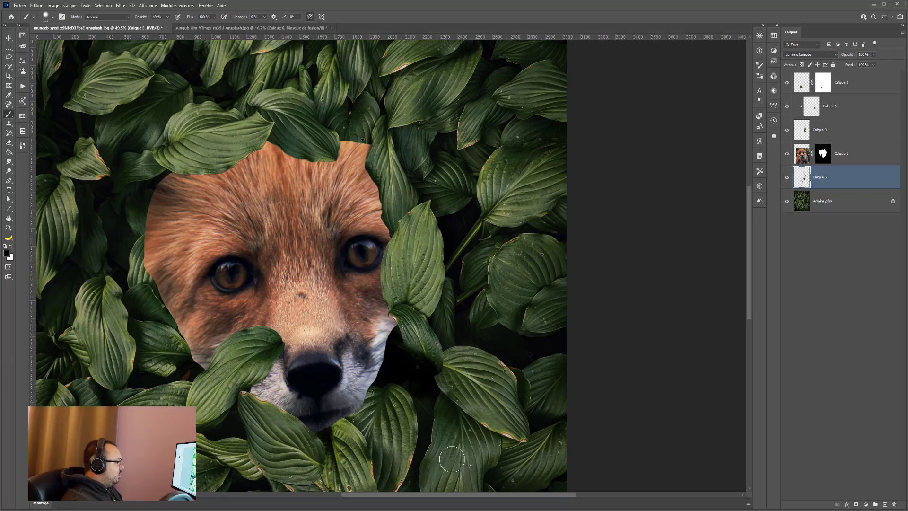
click(786, 179)
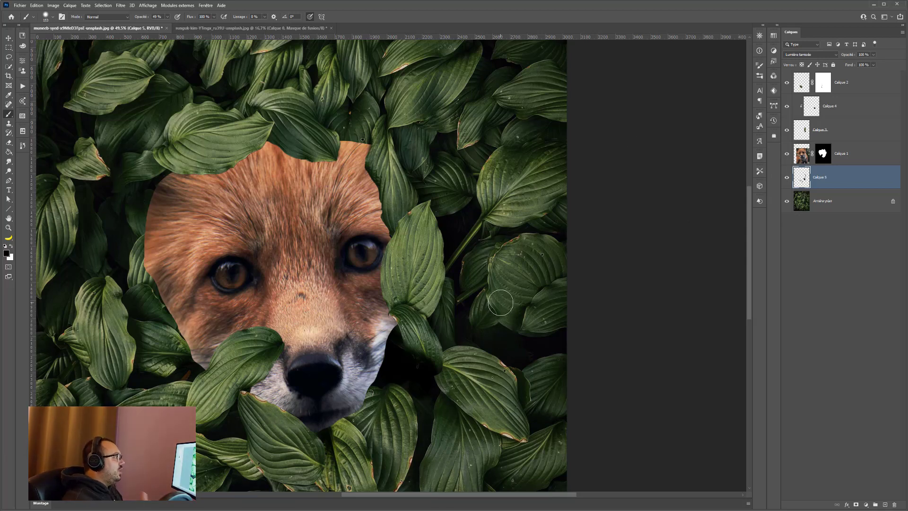
- Find the layer of the masked leaf below the fox's muzzle by toggling its visibility, and duplicate that layer
click(847, 128)
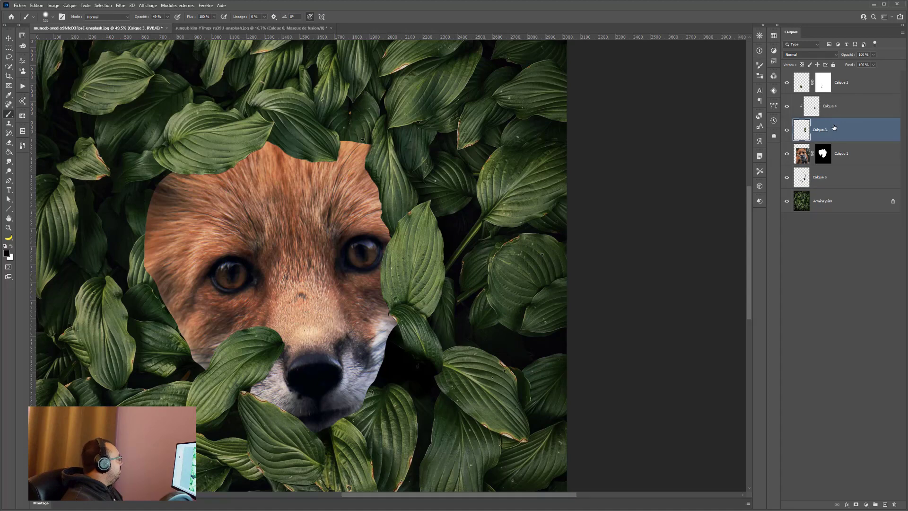
click(814, 82)
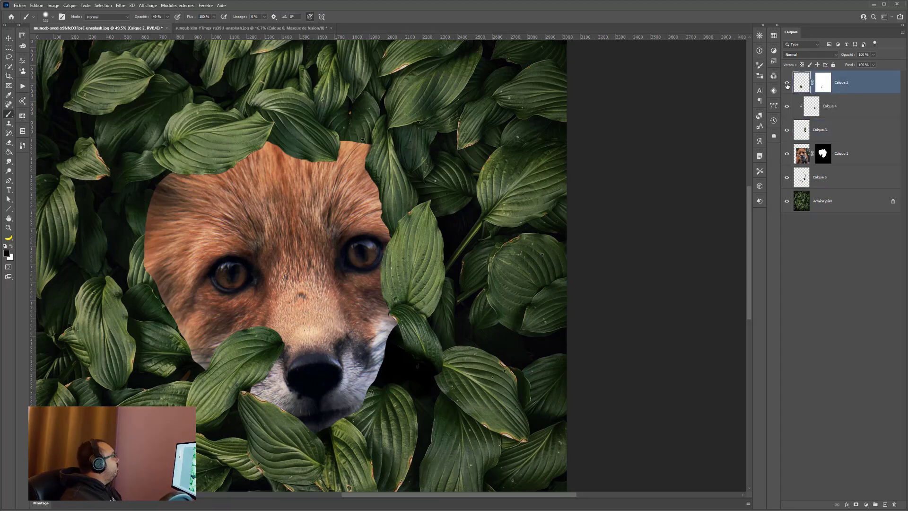
click(787, 84)
click(786, 84)
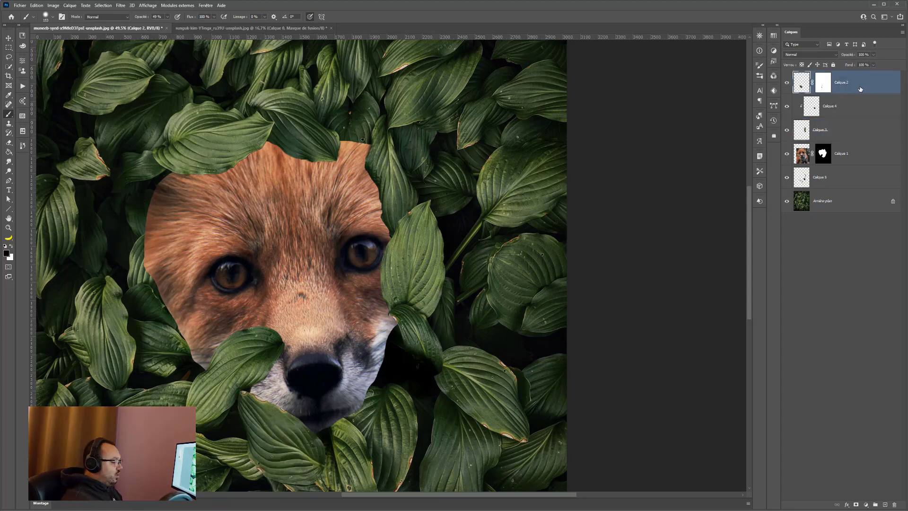
key(ctrl+j)
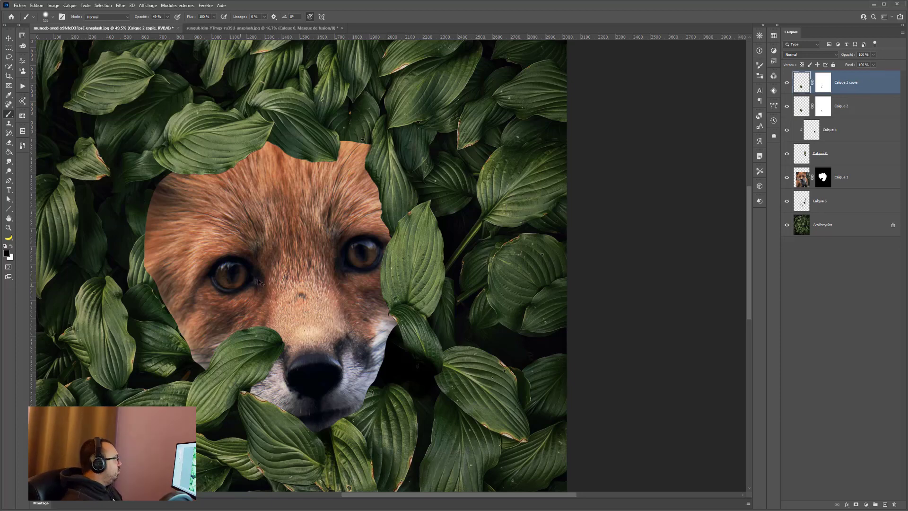
- Move the duplicated leaf onto the fox's left-hand cheek, flip it horizontally and rotate it about a quarter turn counterclockwise
key(ctrl+t)
drag(271, 474, 185, 360)
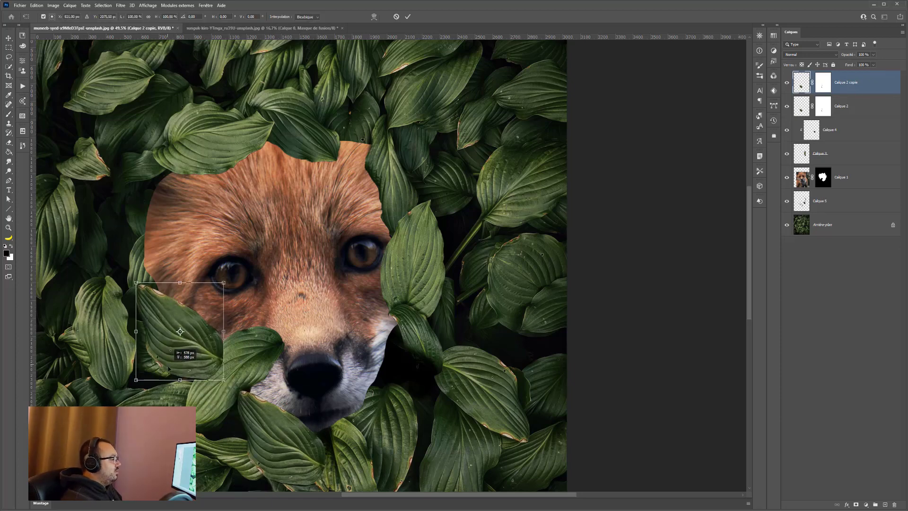
right_click(193, 362)
click(213, 349)
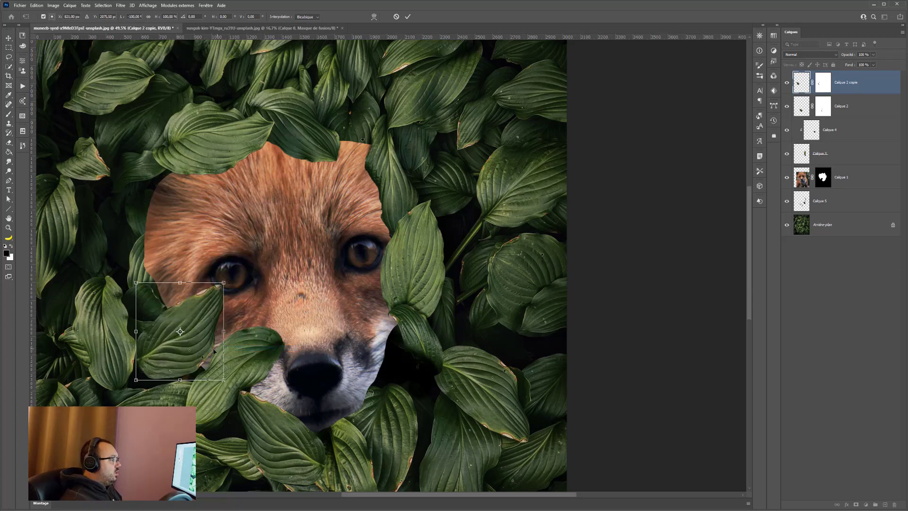
drag(225, 278, 124, 378)
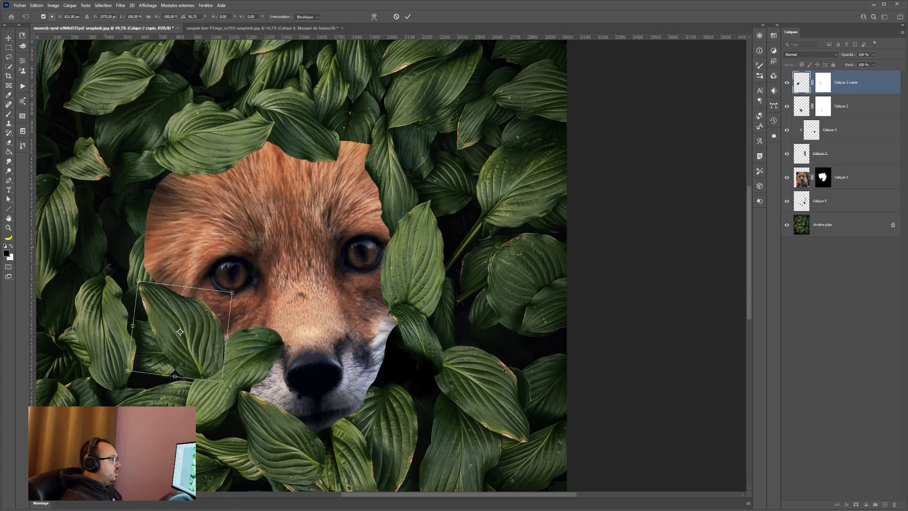
drag(153, 352, 142, 340)
- Switch the duplicated leaf's transform to warp (Déformation), split its grid crosswise near the upper end and undo the trial distortions
right_click(164, 335)
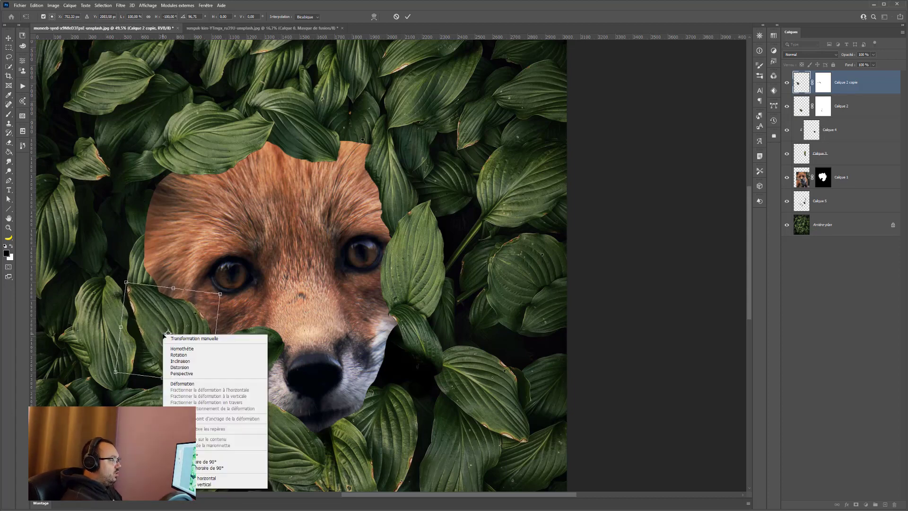
click(178, 385)
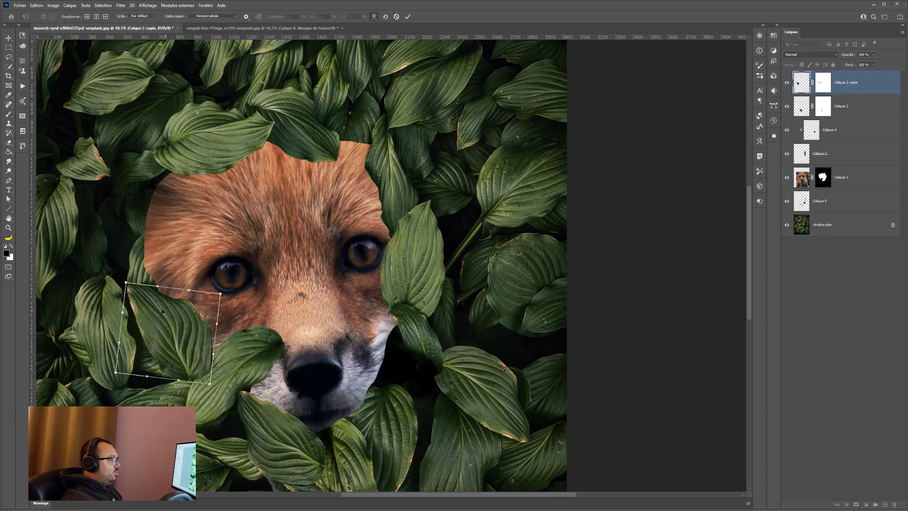
click(86, 17)
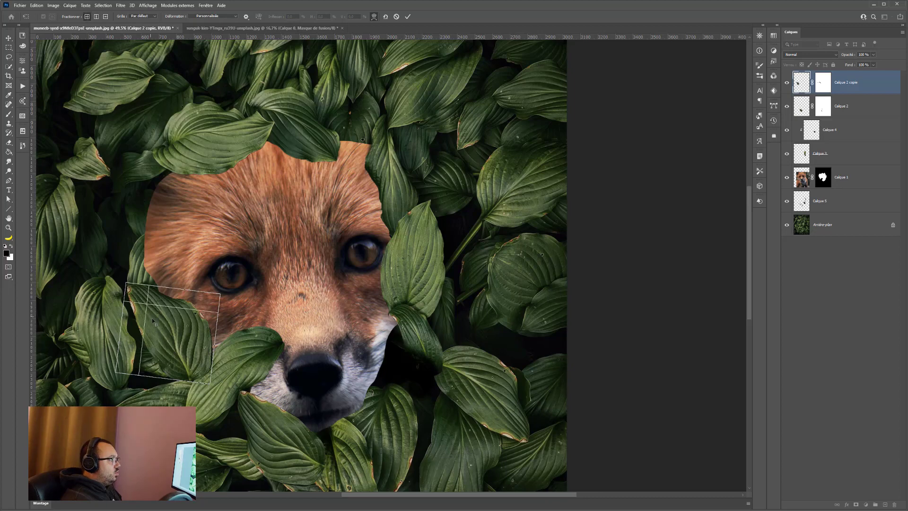
click(159, 293)
mouse_move(159, 293)
mouse_down()
mouse_move(150, 310)
mouse_move(147, 287)
mouse_up()
key(ctrl+z)
key(ctrl+z)
key(ctrl+z)
key(ctrl+z)
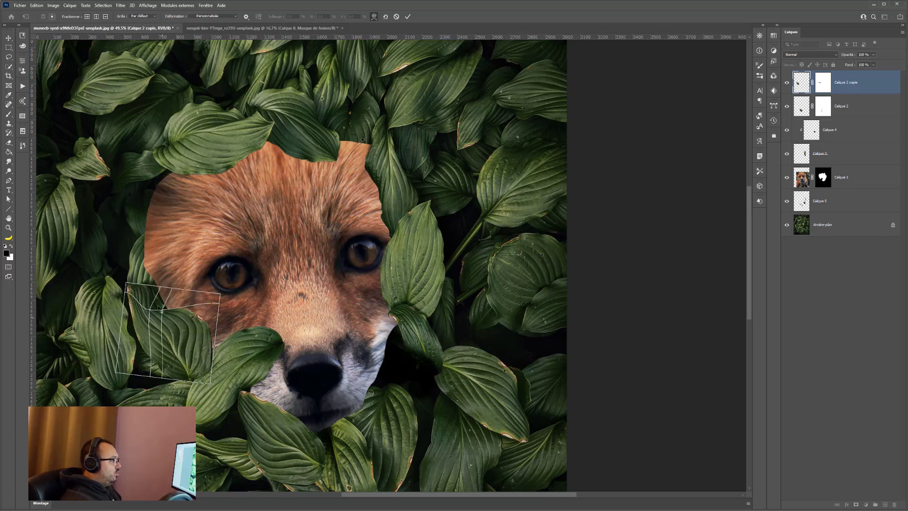
- Warp the leaf by extending its upper tip outward and pulling its cheek-side edges inward, and apply the transform
drag(125, 282, 121, 271)
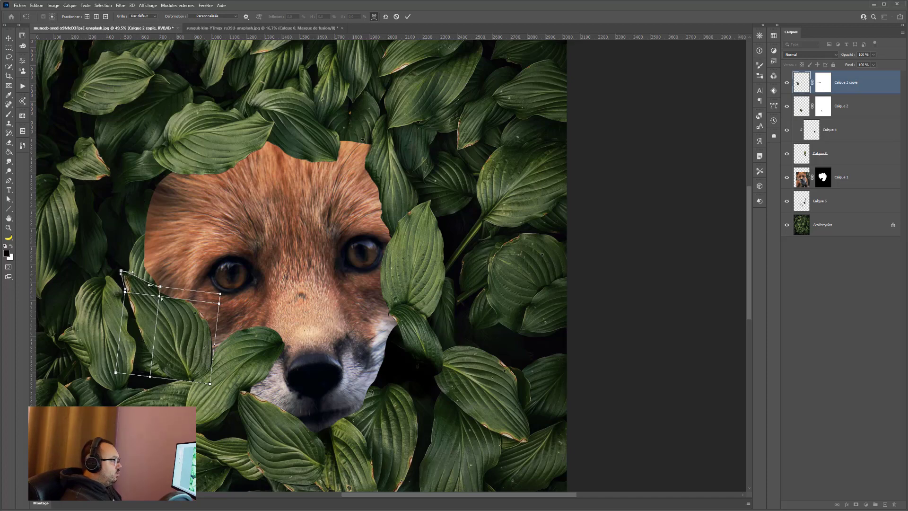
drag(179, 298, 173, 309)
drag(213, 335, 206, 353)
key(Return)
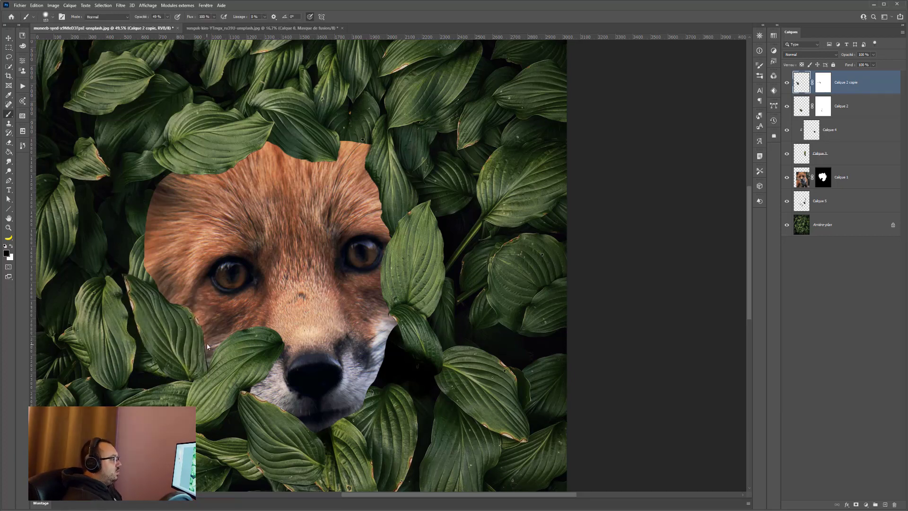
- Add a new layer directly above the fox layer and set its blend mode to Lumière tamisée (Soft Light)
scroll(206, 335, down, 5)
scroll(206, 335, up, 1)
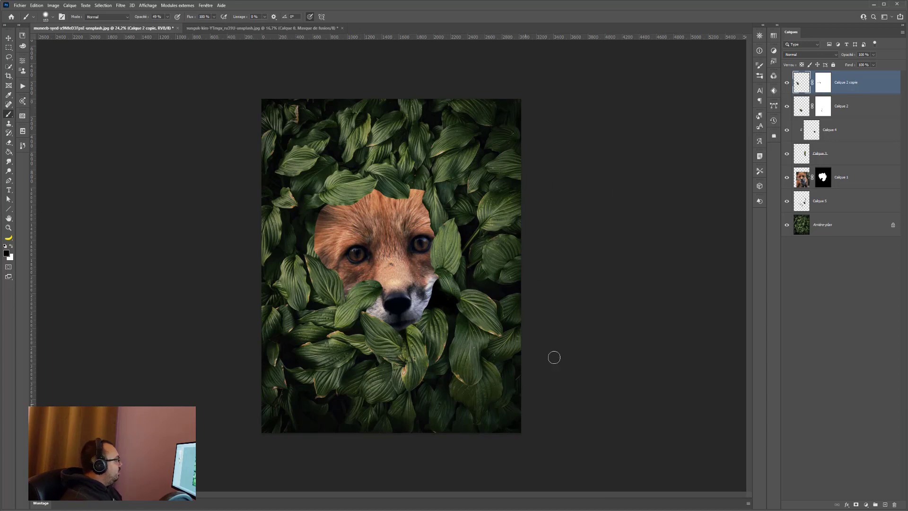
click(836, 186)
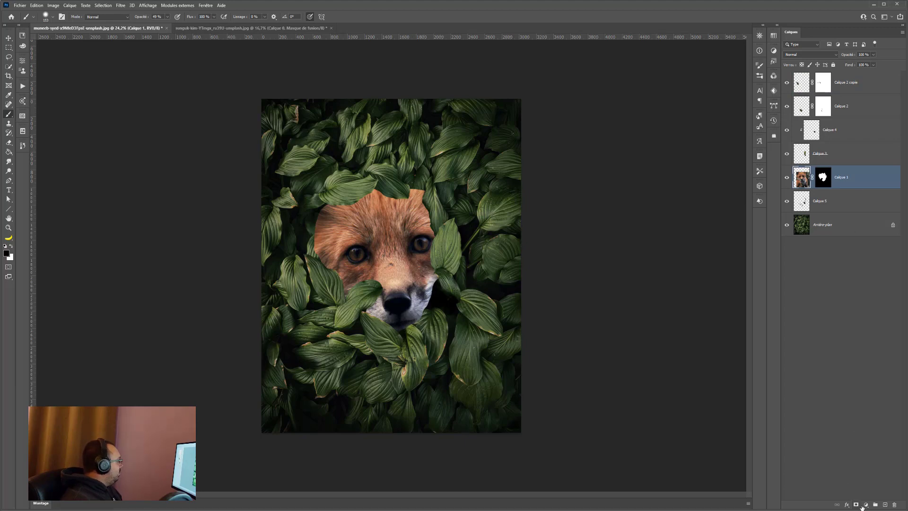
click(885, 505)
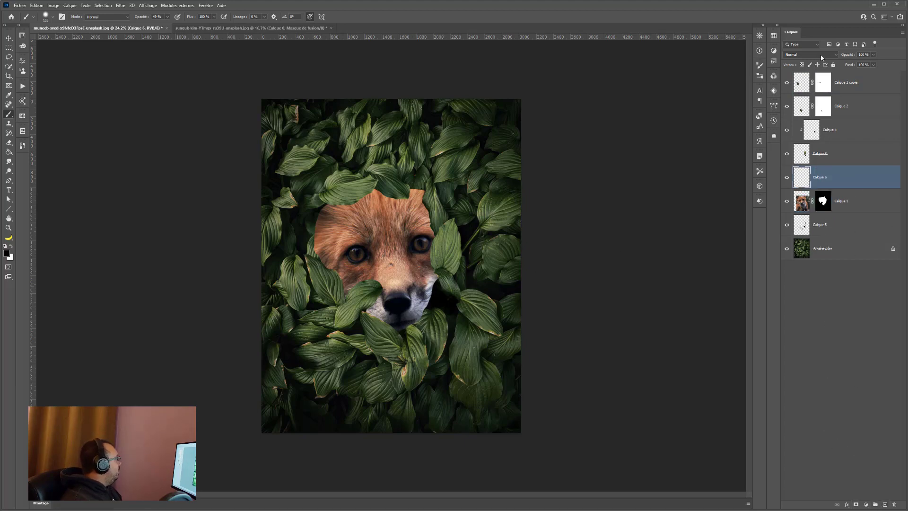
click(822, 54)
click(804, 144)
- Raise the brush opacity to 100%, try black shading and clipping beside the muzzle on the new layer, and undo the trial edits
mouse_move(436, 305)
mouse_down()
mouse_move(453, 306)
mouse_move(435, 309)
mouse_up()
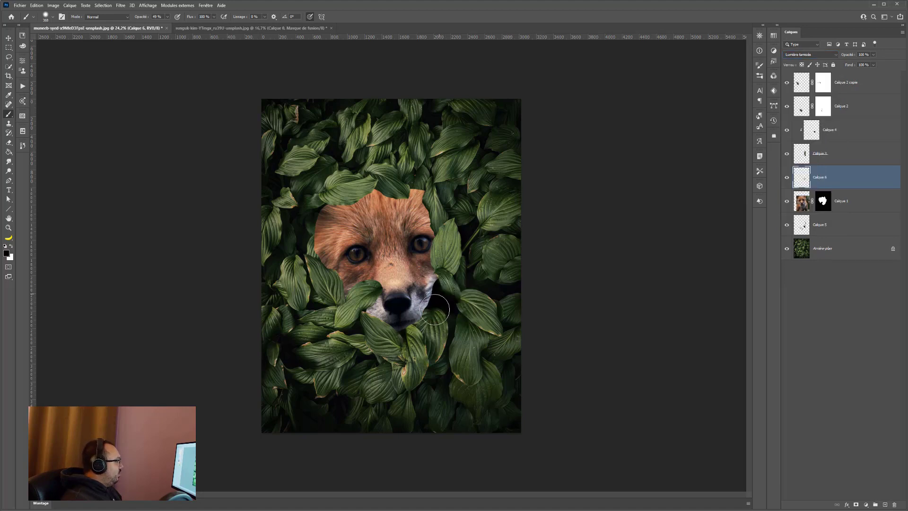
click(168, 17)
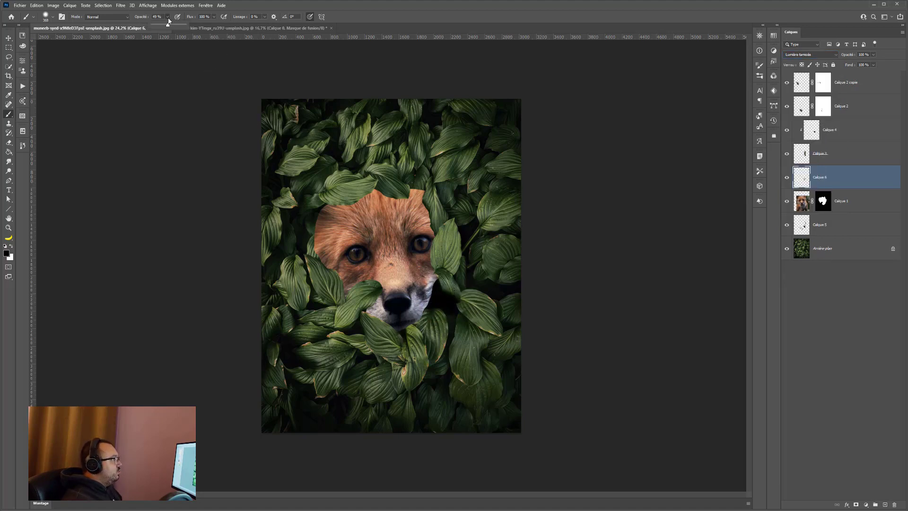
drag(168, 24, 233, 38)
mouse_move(446, 301)
mouse_down()
mouse_move(432, 311)
mouse_move(439, 292)
mouse_move(431, 307)
mouse_move(449, 311)
mouse_up()
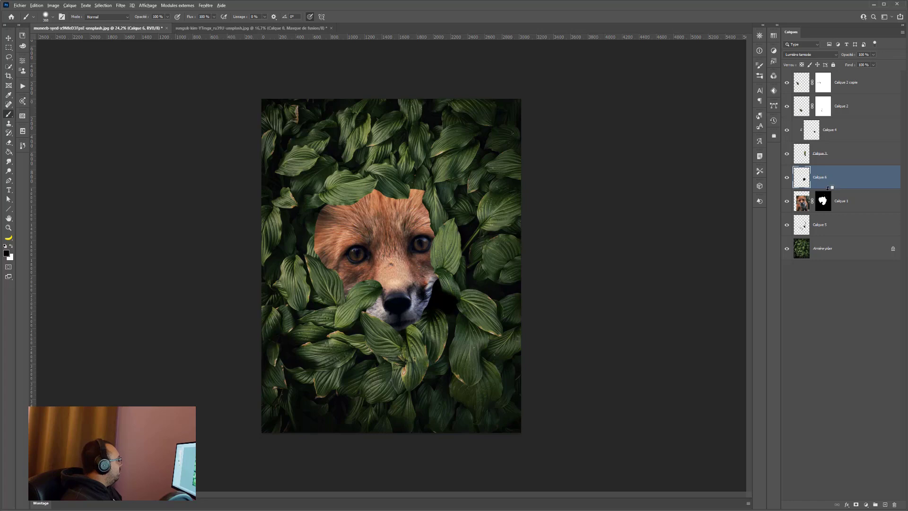
alt+click(828, 188)
key(ctrl+z)
key(ctrl+z)
key(ctrl+z)
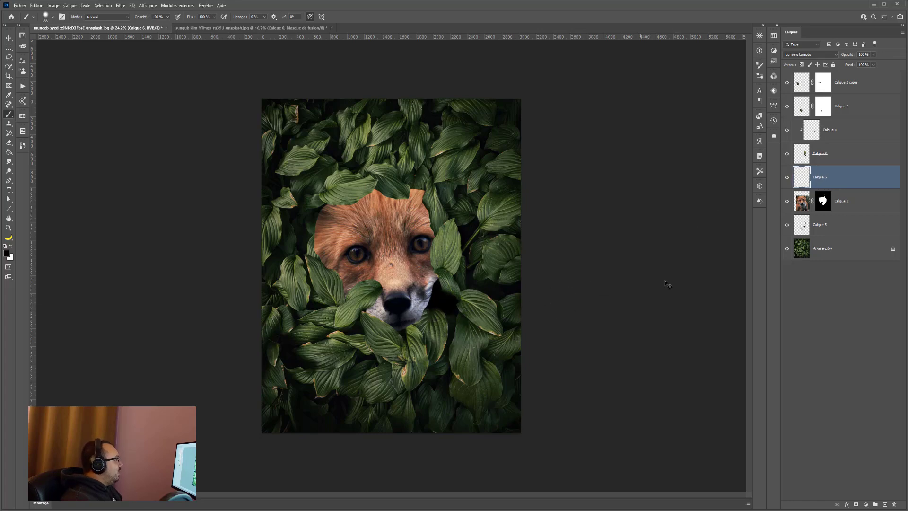
- Clip the empty shading layer to the fox layer and set its blend mode to Normal
scroll(468, 317, up, 6)
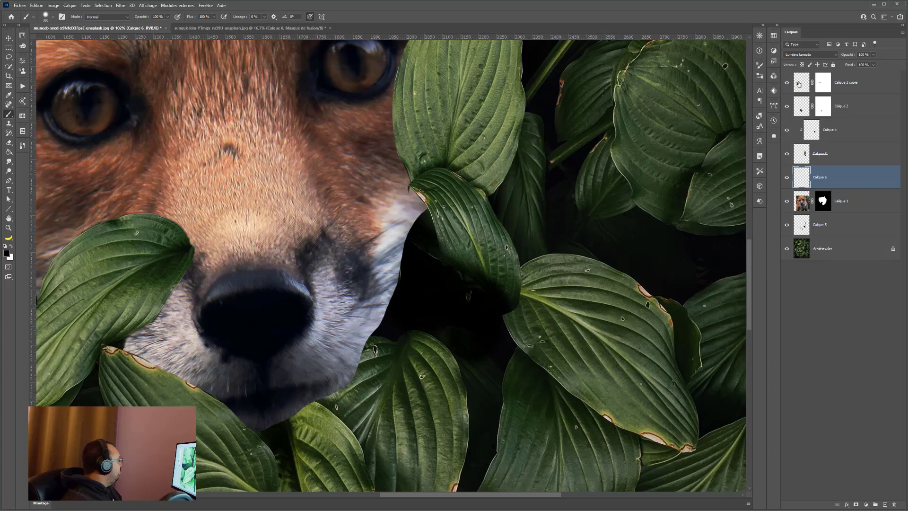
key(ctrl+0)
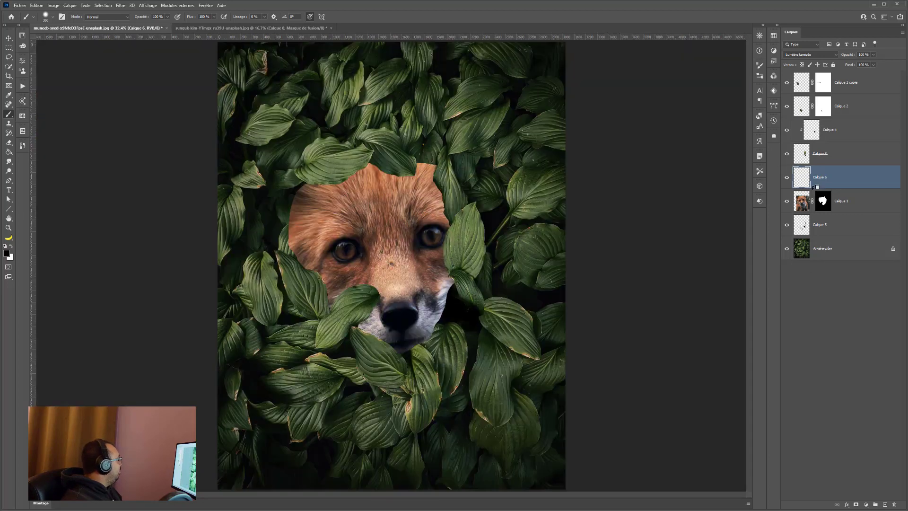
key(ctrl+alt+g)
click(810, 54)
click(804, 60)
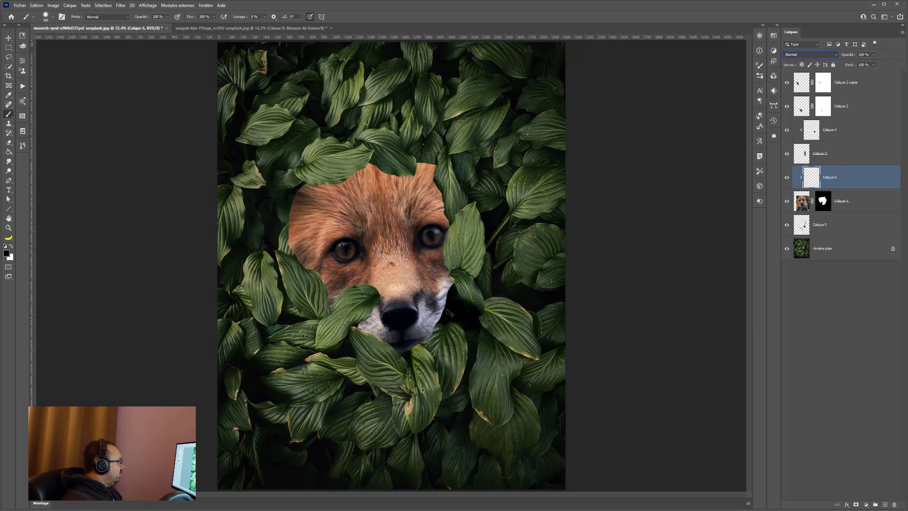
- Reduce the brush size and paint a black shadow on the clipped layer over the muzzle's right-hand edge beneath the small leaf
key(ctrl+plus)
key(ctrl+plus)
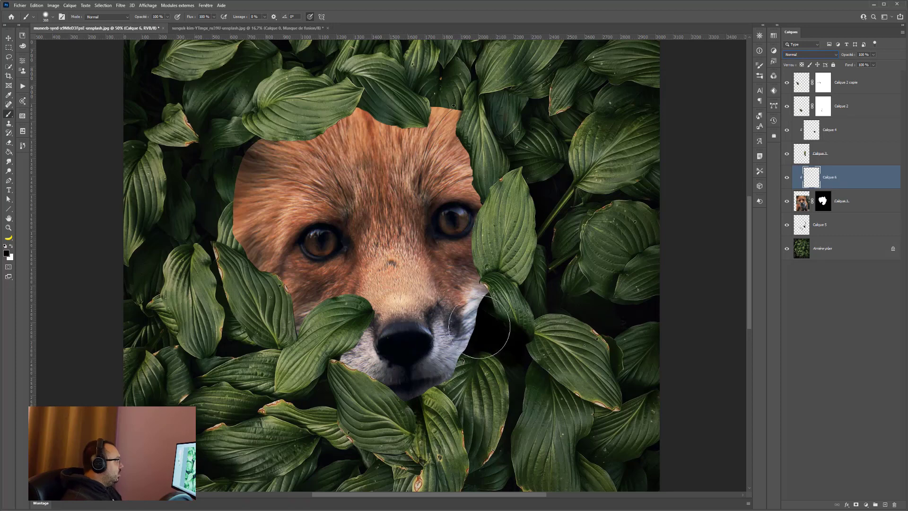
mouse_move(493, 338)
alt+mouse_down()
mouse_move(461, 338)
mouse_move(481, 333)
mouse_move(487, 316)
mouse_move(469, 316)
mouse_move(480, 320)
mouse_move(477, 333)
alt+mouse_up()
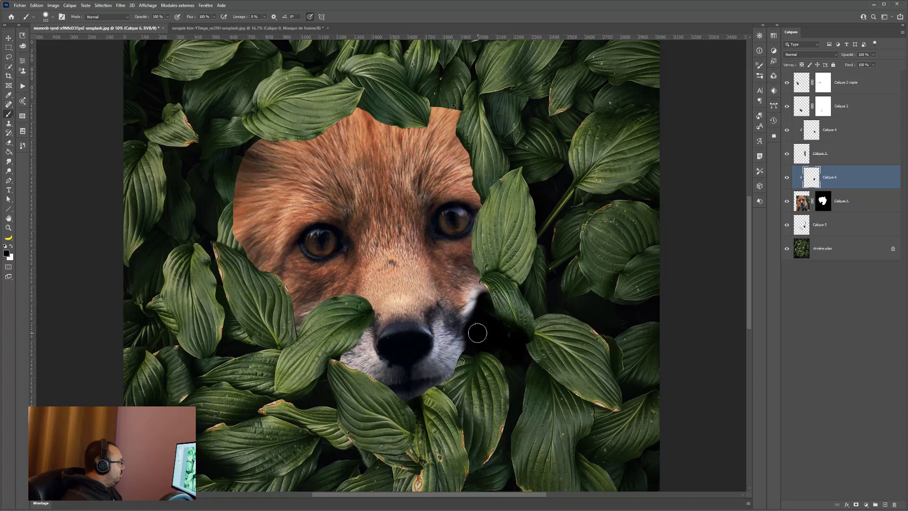
- Undo the black shadow strokes beside the muzzle and the last blend-mode change on the clipped layer
key(ctrl+z)
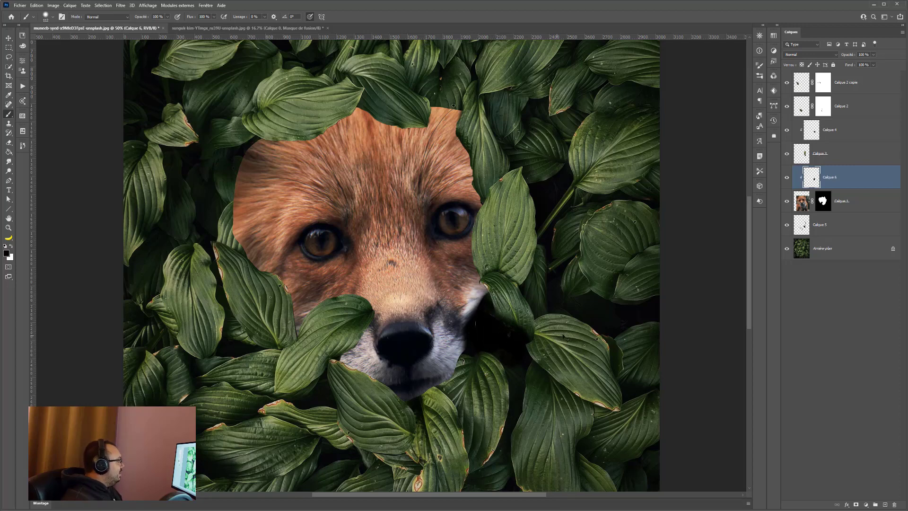
key(ctrl+z)
key(ctrl+z)
key(ctrl+z)
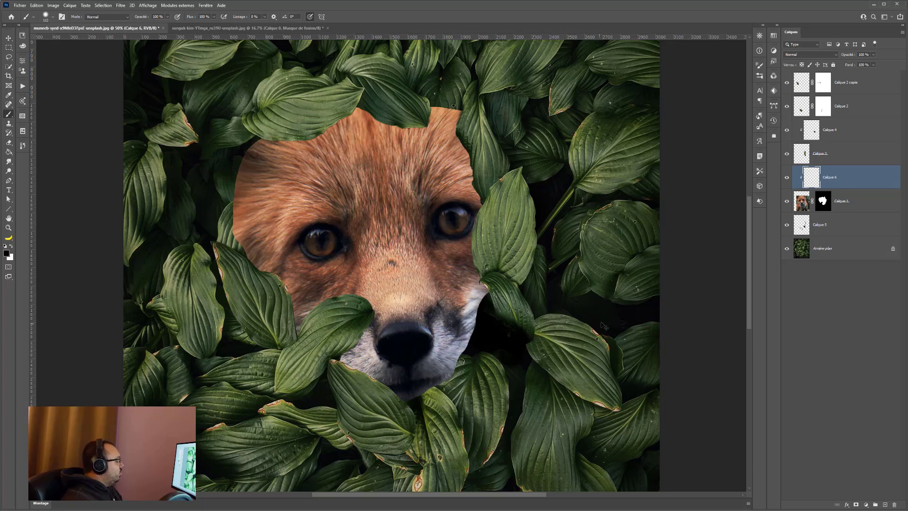
key(ctrl+z)
- Hide the fox layer and trace the right-hand edge and top of the far-left upright leaf with the Pen tool
scroll(484, 327, down, 6)
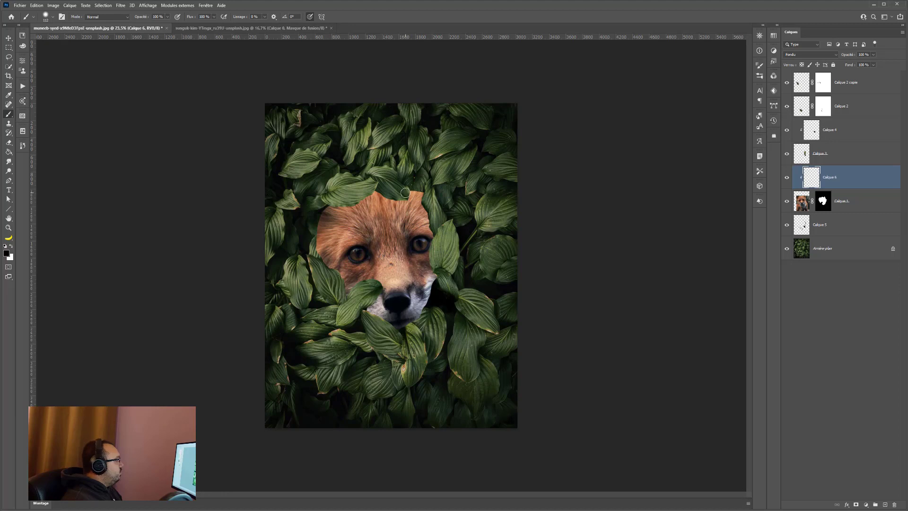
scroll(406, 193, up, 1)
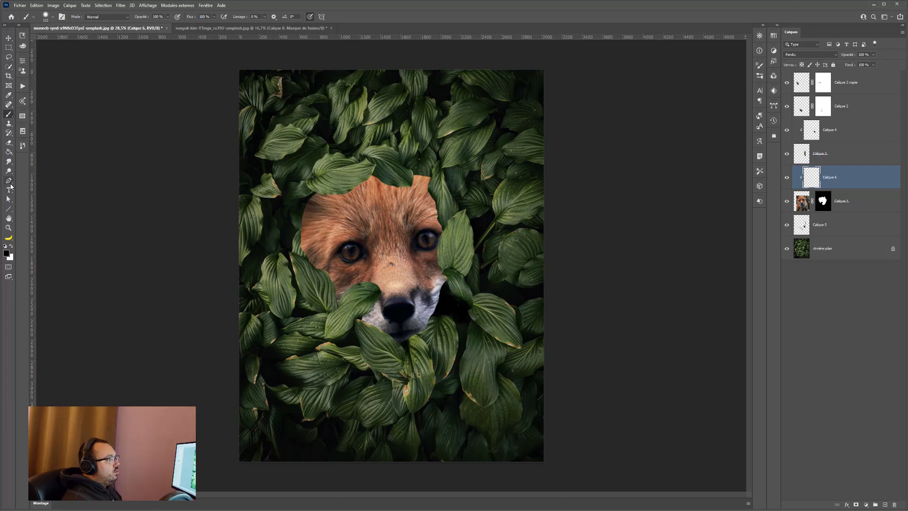
click(9, 183)
scroll(284, 188, up, 1)
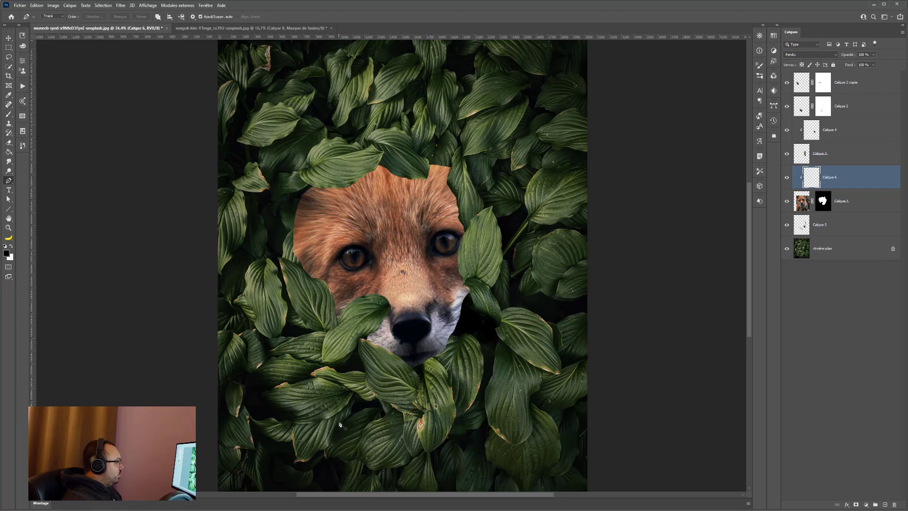
click(787, 201)
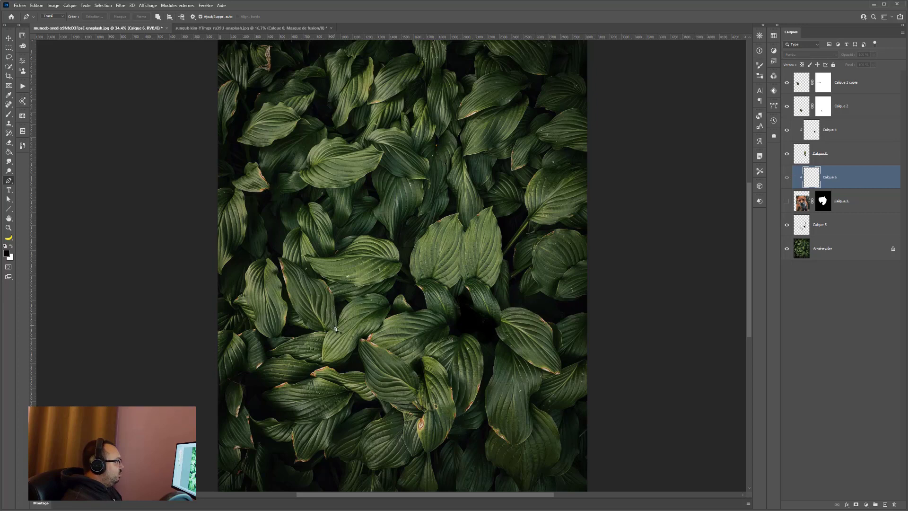
click(278, 338)
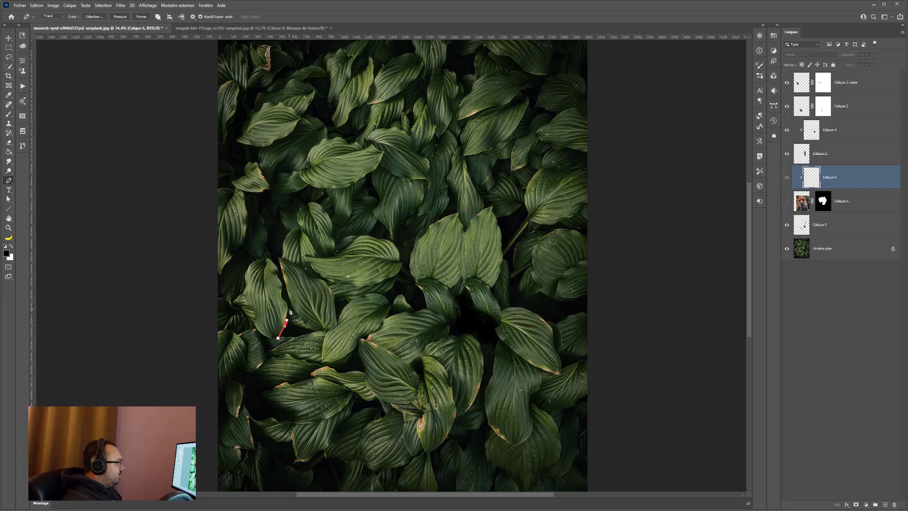
scroll(288, 309, up, 5)
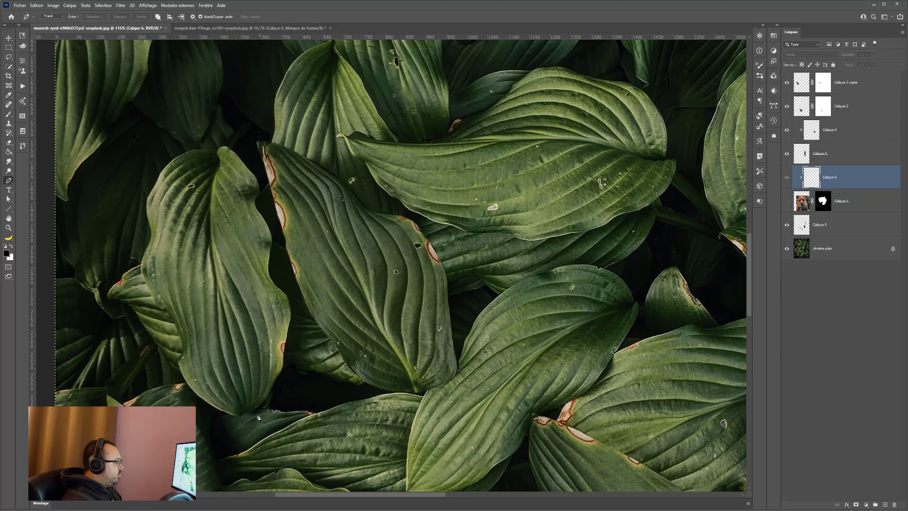
drag(282, 371, 293, 347)
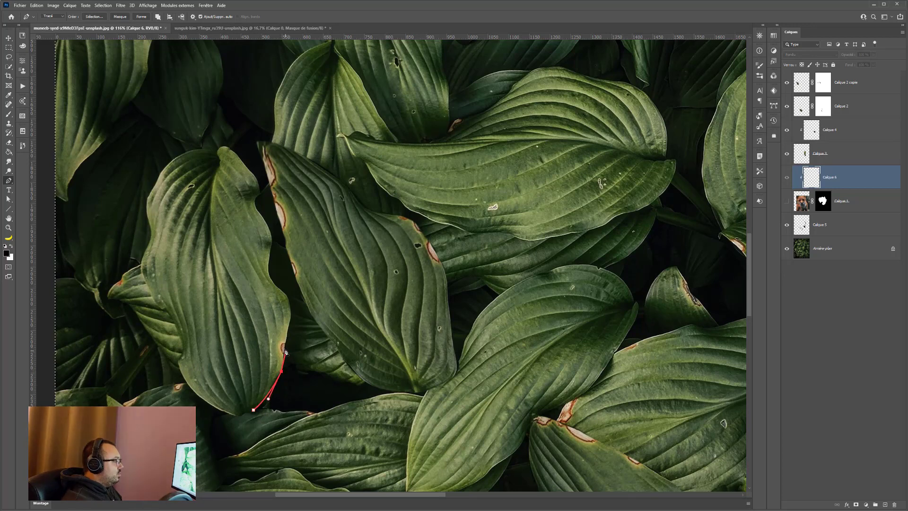
drag(285, 296, 273, 288)
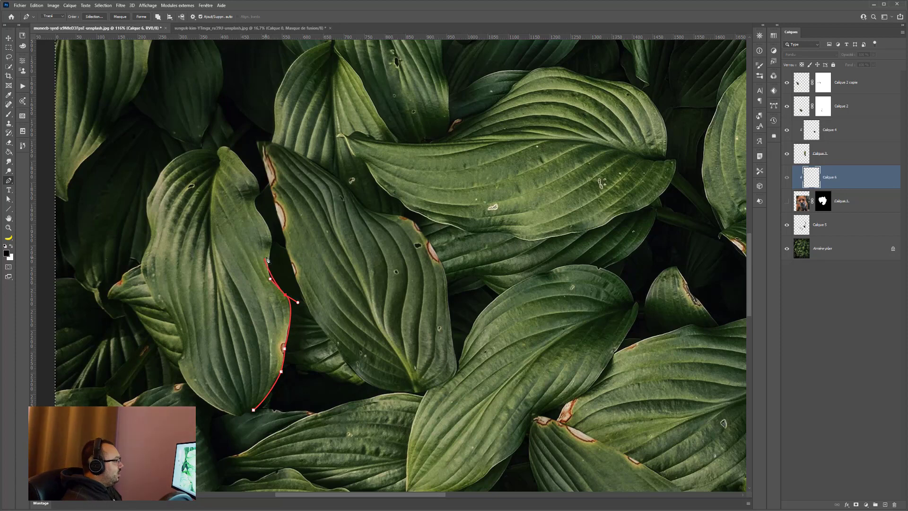
drag(269, 254, 271, 237)
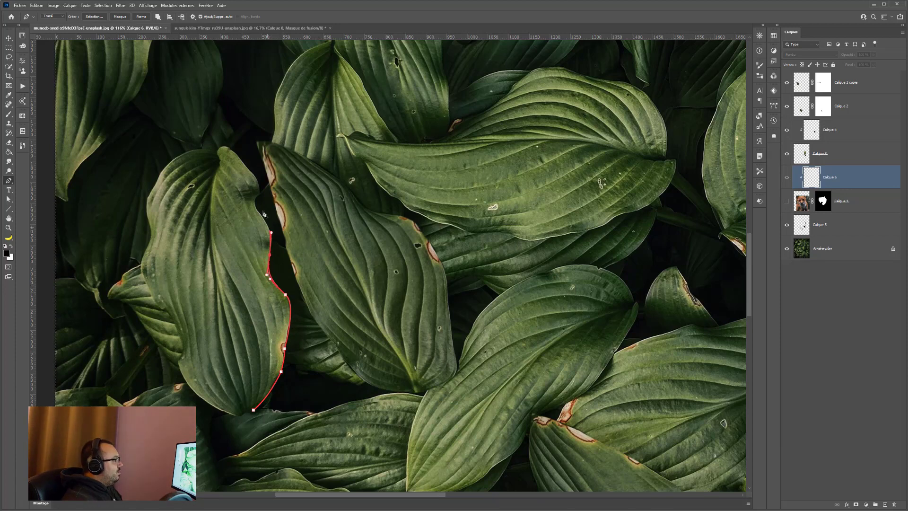
click(247, 192)
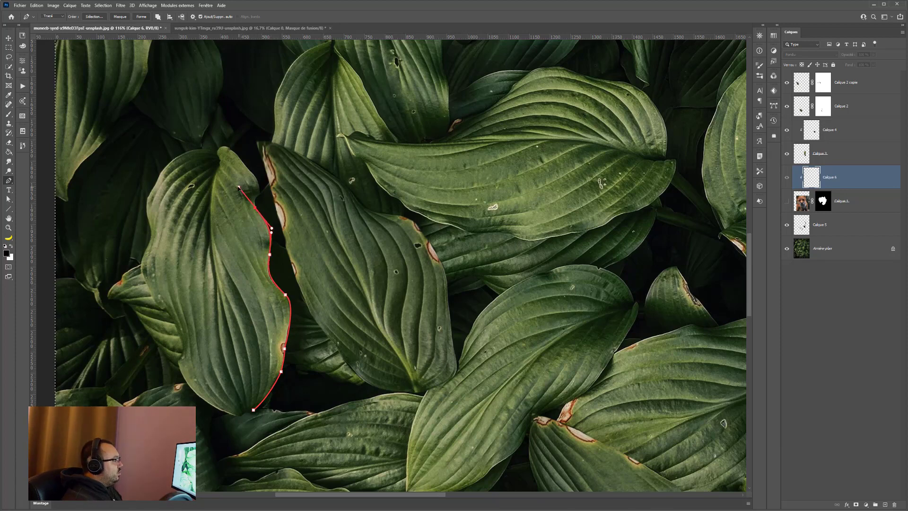
drag(254, 196, 262, 195)
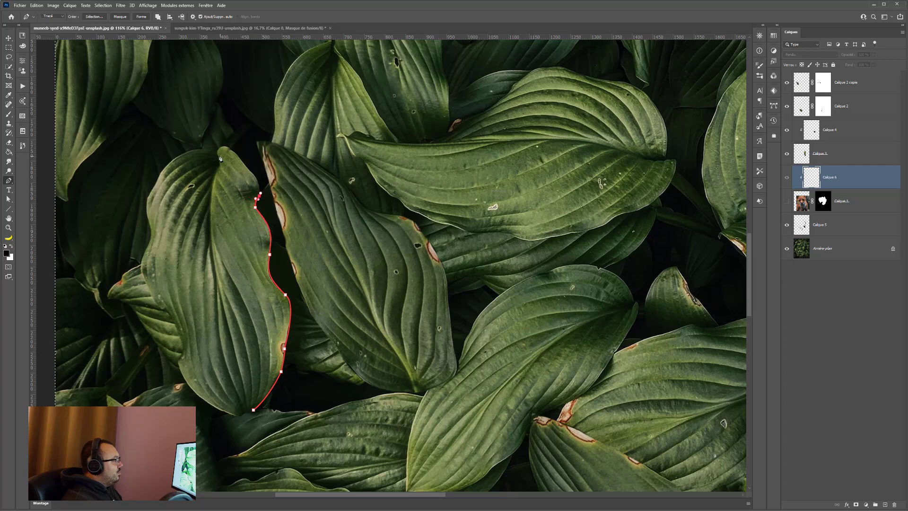
drag(224, 147, 199, 137)
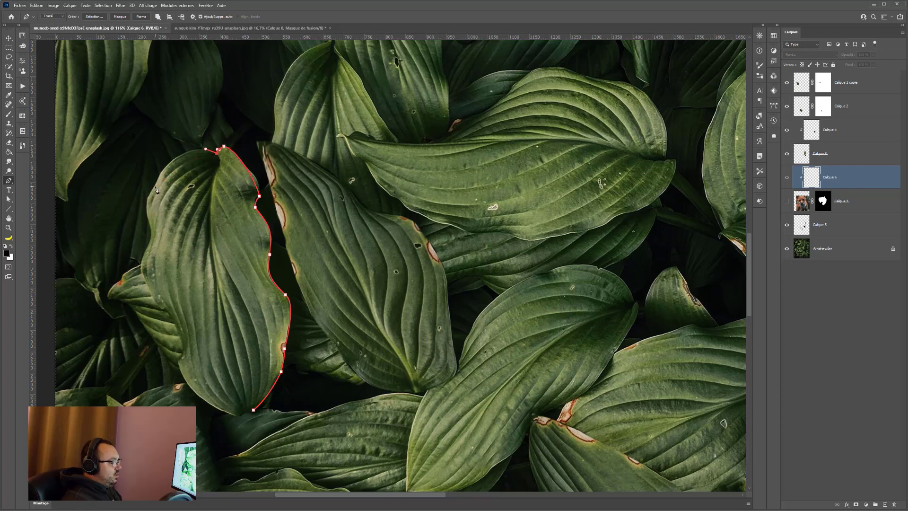
- Complete the path around the leaf's left-hand edge and lower tip and convert it into a new selection
drag(156, 185, 153, 239)
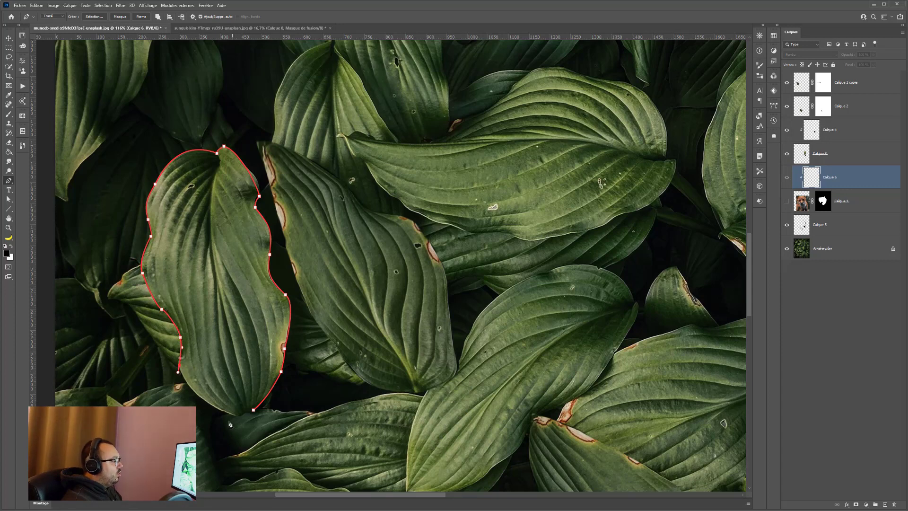
drag(234, 414, 270, 426)
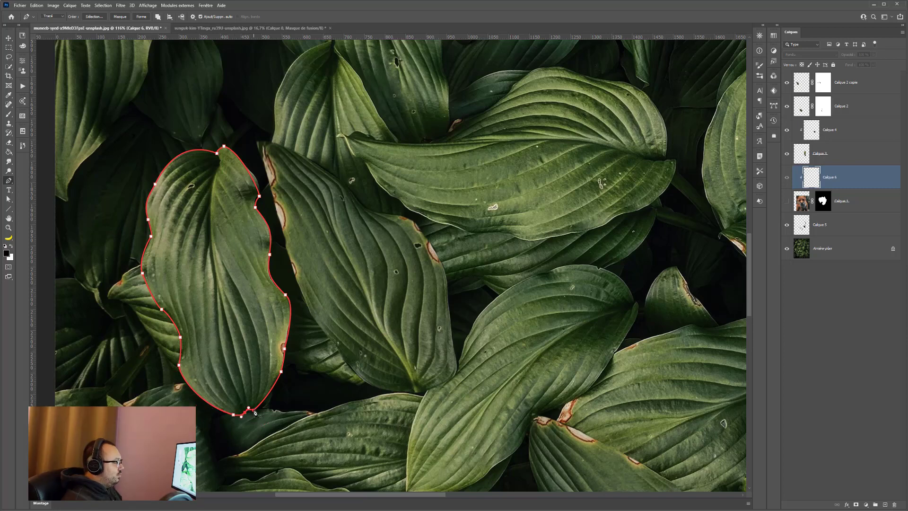
scroll(256, 406, down, 5)
right_click(236, 339)
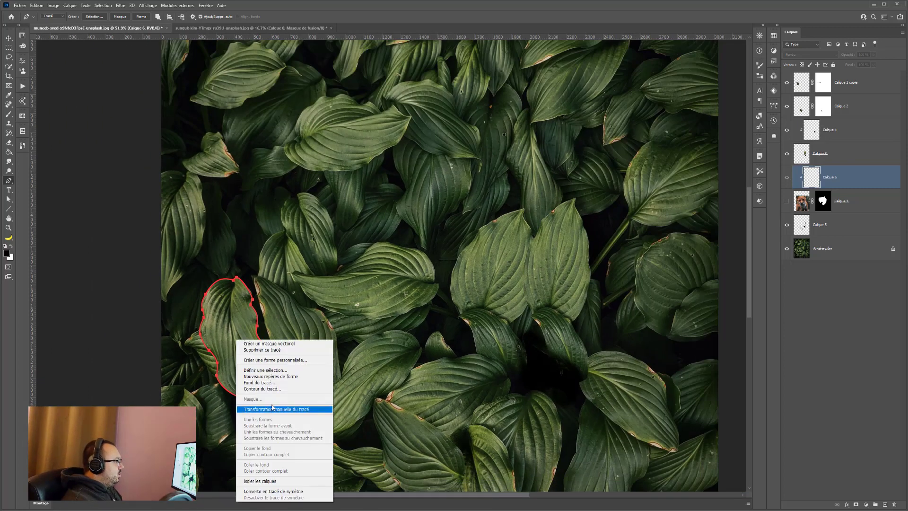
click(268, 371)
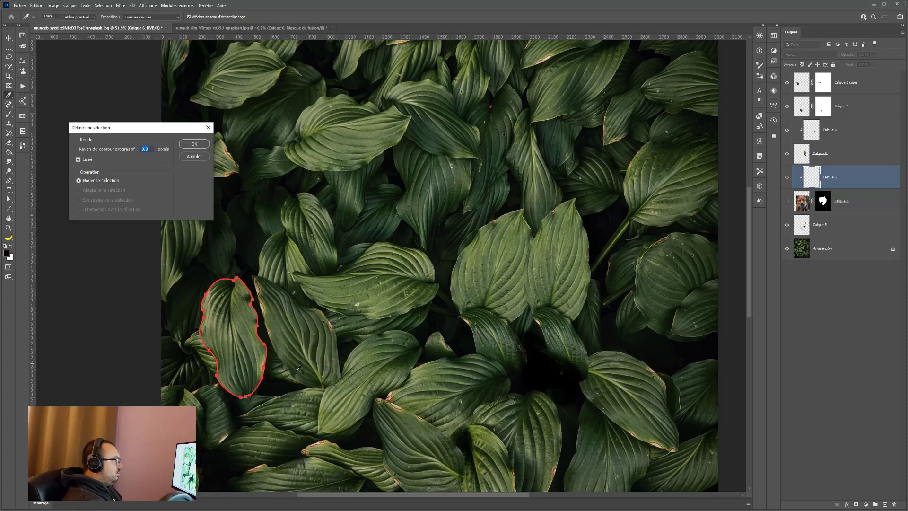
key(Return)
- Copy the selected leaf from the Arrière-plan layer to a new layer above the fox layer and show the fox again
click(840, 250)
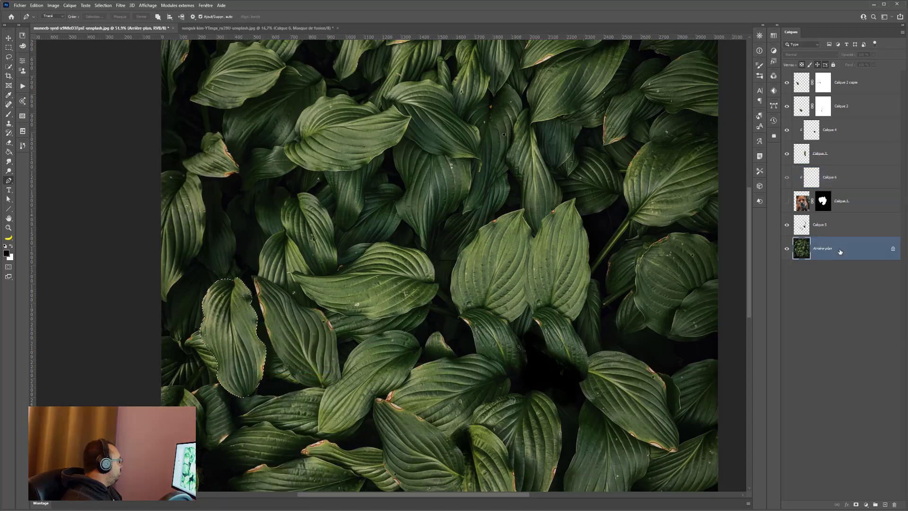
key(ctrl+j)
drag(805, 242, 807, 192)
click(787, 225)
key(ctrl+0)
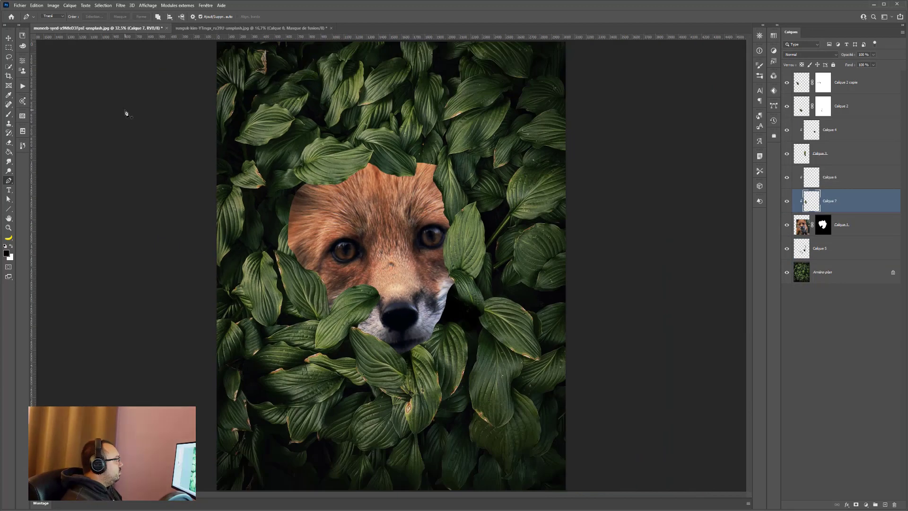
- Place the copied leaf over the forehead's upper right edge on the topmost layer, rotated about 135°
key(v)
drag(263, 307, 428, 201)
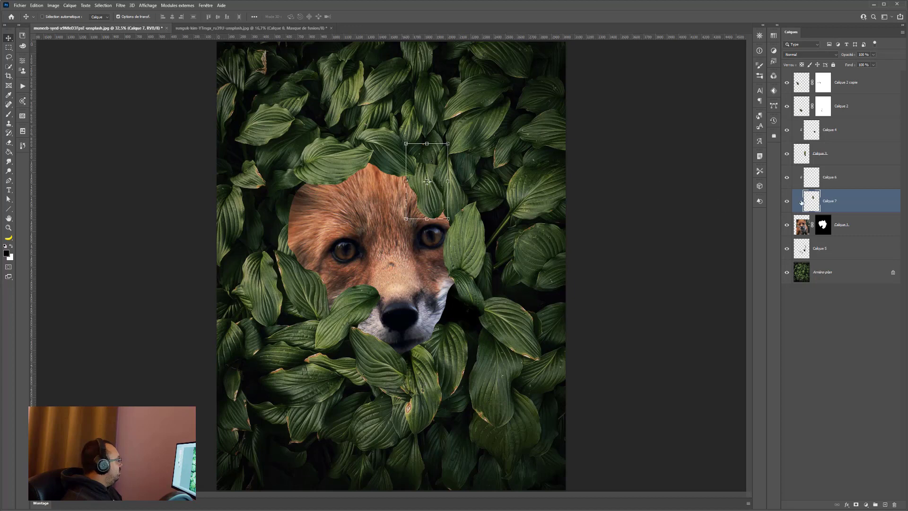
drag(801, 202, 813, 76)
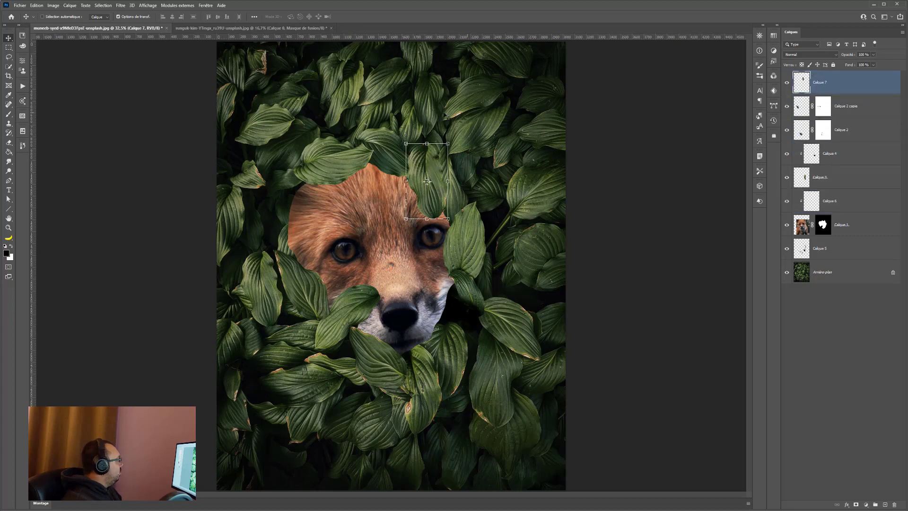
drag(401, 136, 505, 199)
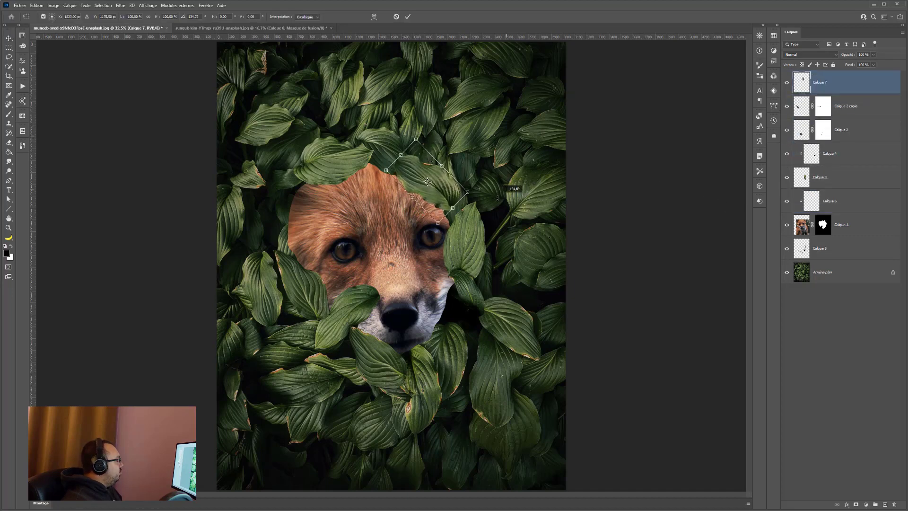
- Duplicate the forehead leaf, position the copy over the muzzle's right-hand side, and rotate it to about -97°
drag(433, 195, 477, 365)
key(Return)
mouse_move(482, 316)
mouse_down()
mouse_move(503, 328)
mouse_move(473, 317)
mouse_up()
key(ctrl+t)
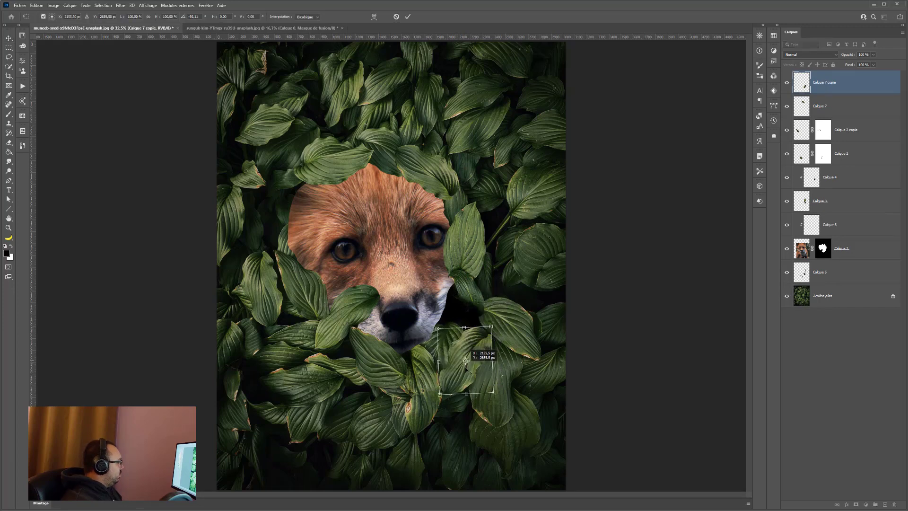
drag(466, 361, 503, 317)
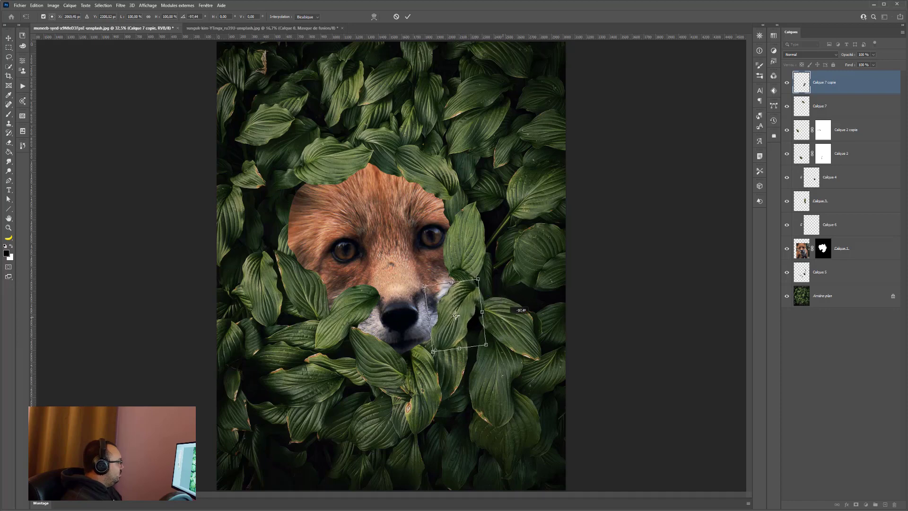
- Warp the leaf beside the muzzle with a crosswise split grid, reshaping its upper edge and lower corners, and apply it
right_click(468, 339)
click(492, 385)
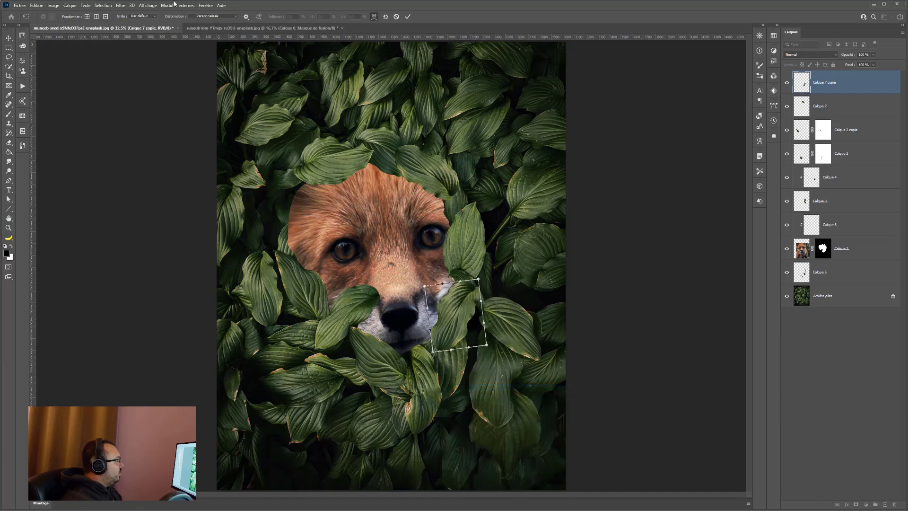
click(146, 18)
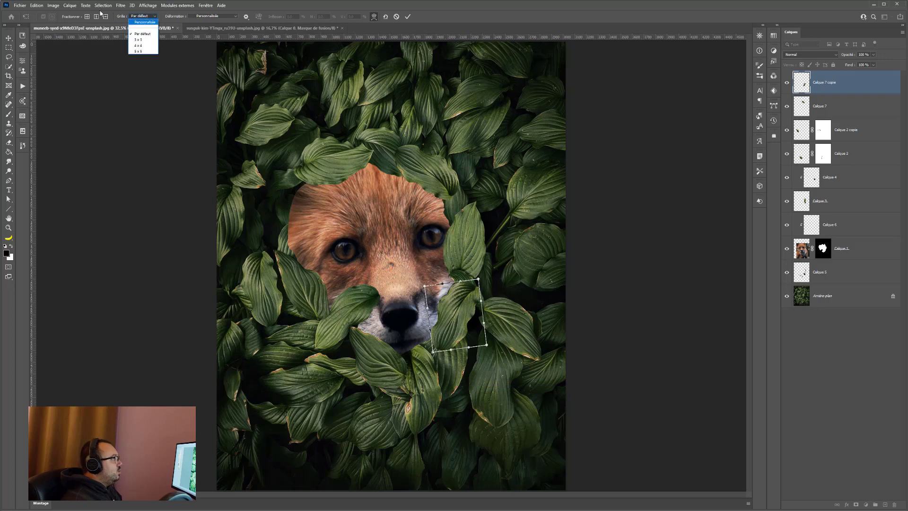
click(87, 17)
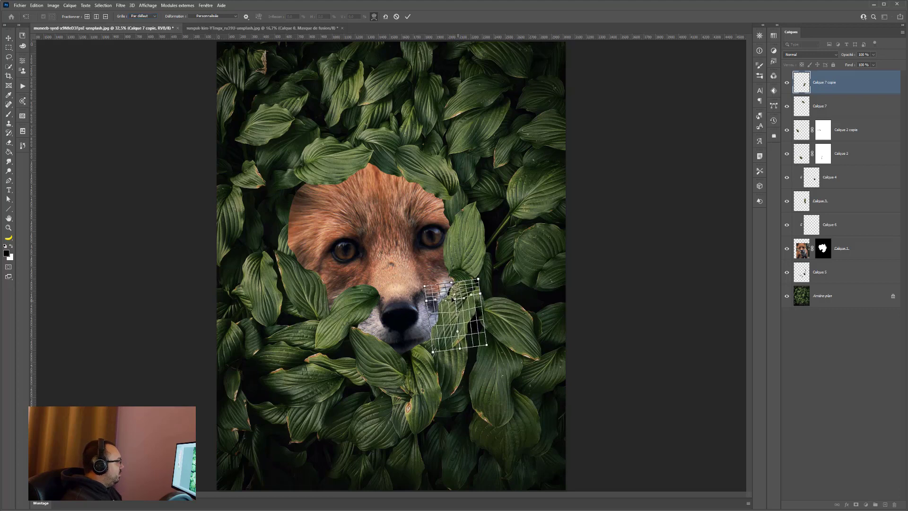
drag(441, 291, 440, 289)
drag(441, 352, 481, 342)
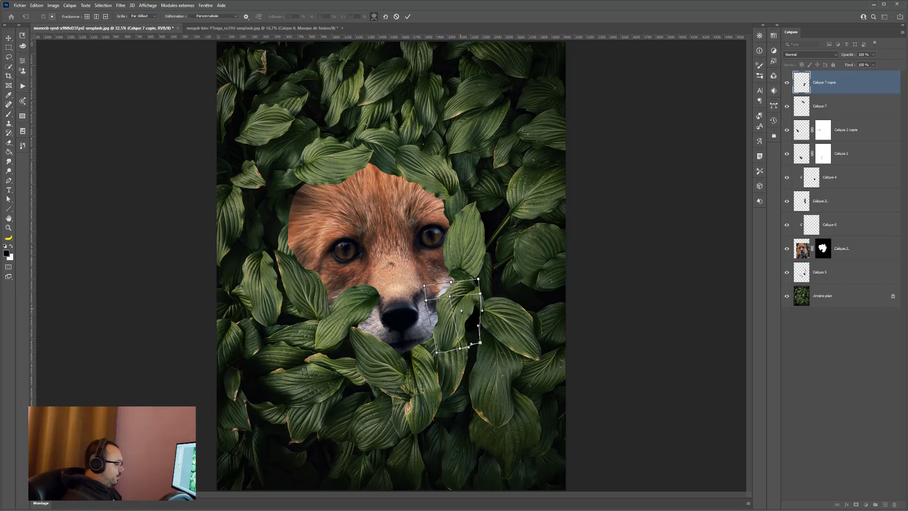
key(Return)
- Duplicate the muzzle leaf, enlarge the copy over the left edge of the fox's forehead, and rotate it to about 18°
key(ctrl+j)
drag(443, 339, 305, 265)
key(ctrl)
drag(297, 178, 294, 172)
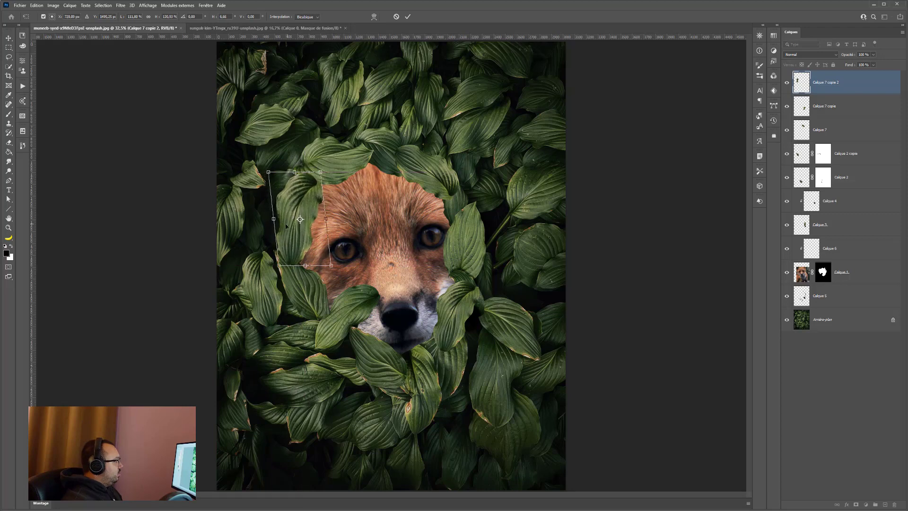
drag(286, 227, 283, 221)
drag(348, 237, 351, 260)
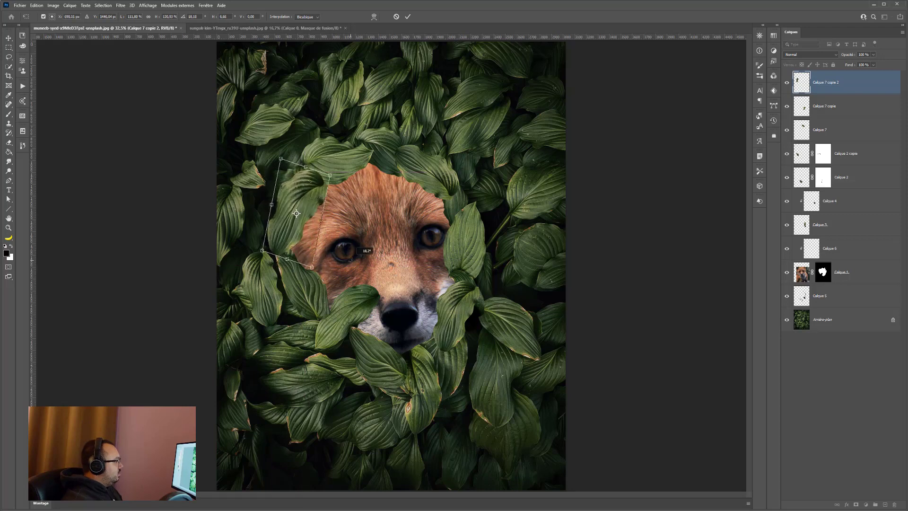
key(Return)
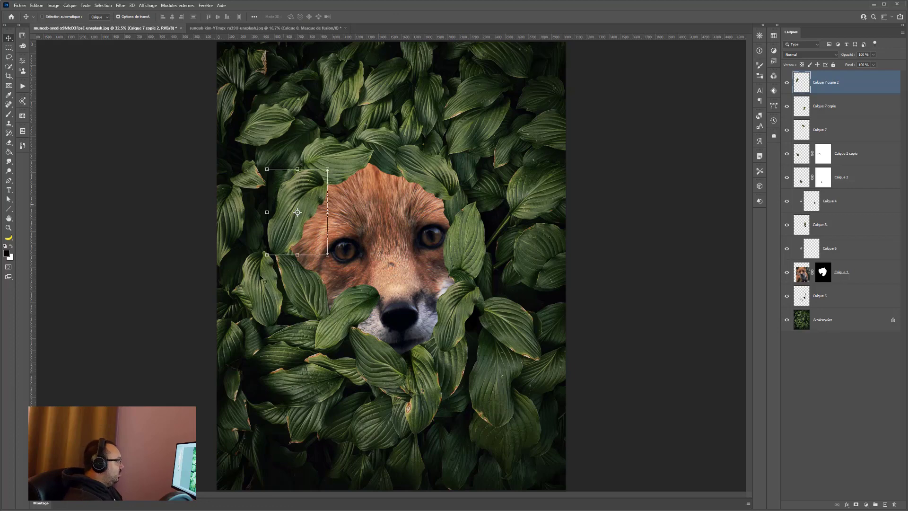
- Duplicate the leaf beside the fox's right-hand eye, place the copy beneath the muzzle, and rotate it to about 123°
scroll(378, 340, up, 3)
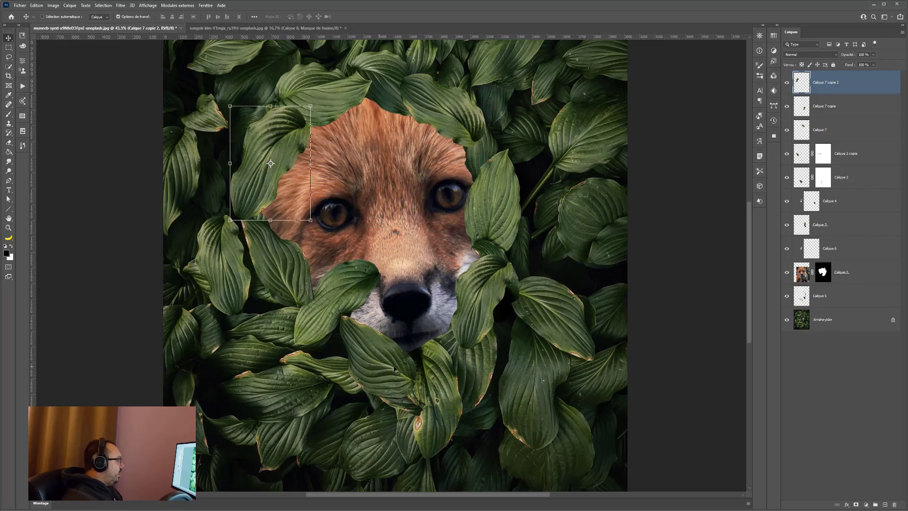
scroll(364, 345, down, 5)
scroll(417, 352, up, 1)
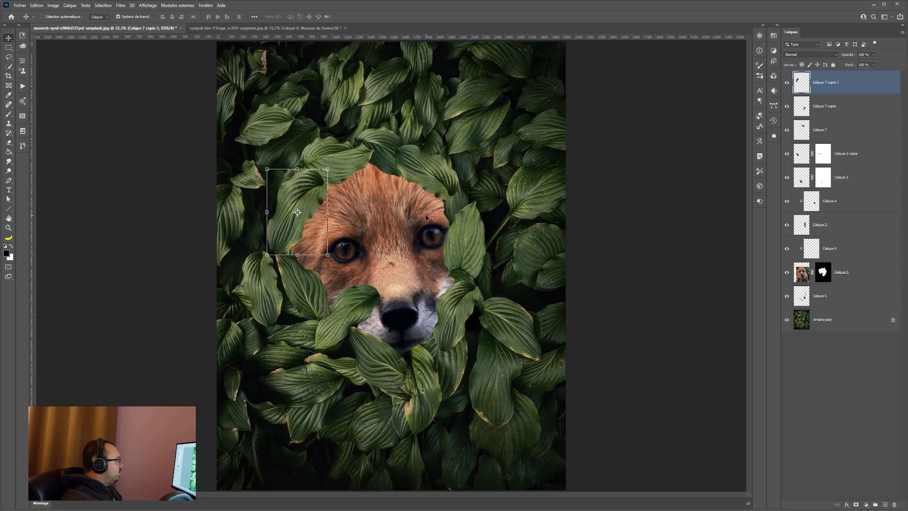
click(466, 232)
drag(472, 250, 427, 385)
drag(442, 329, 464, 450)
drag(434, 406, 458, 384)
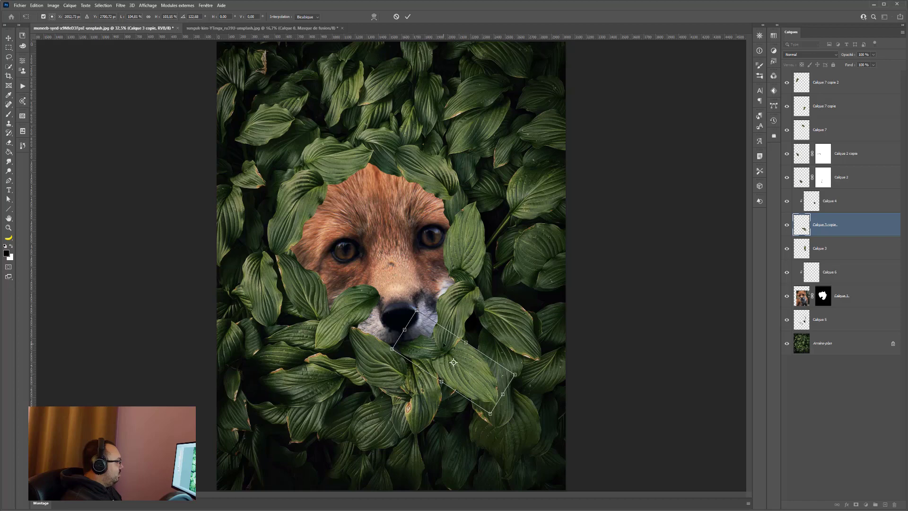
key(Return)
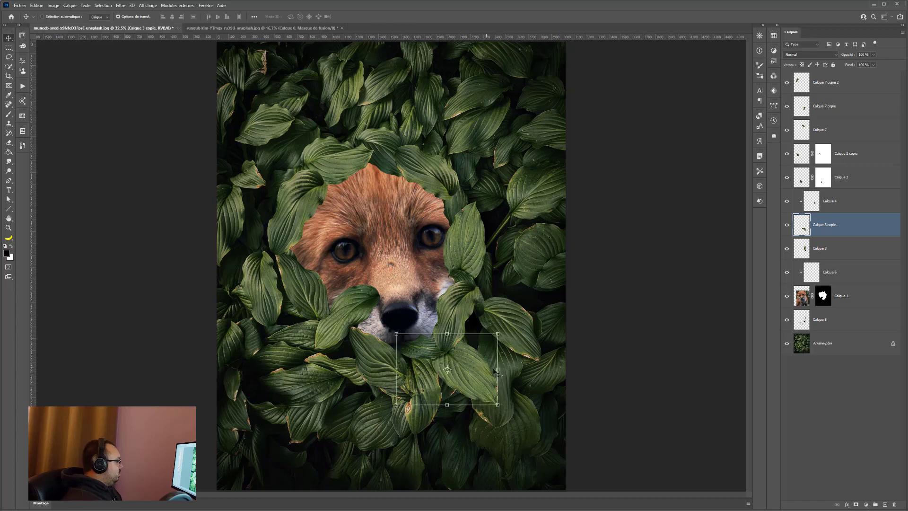
- Group all leaf layers from Calque 3 up to Calque 7 copie 2, and compare the image with the group hidden and shown
scroll(615, 307, down, 3)
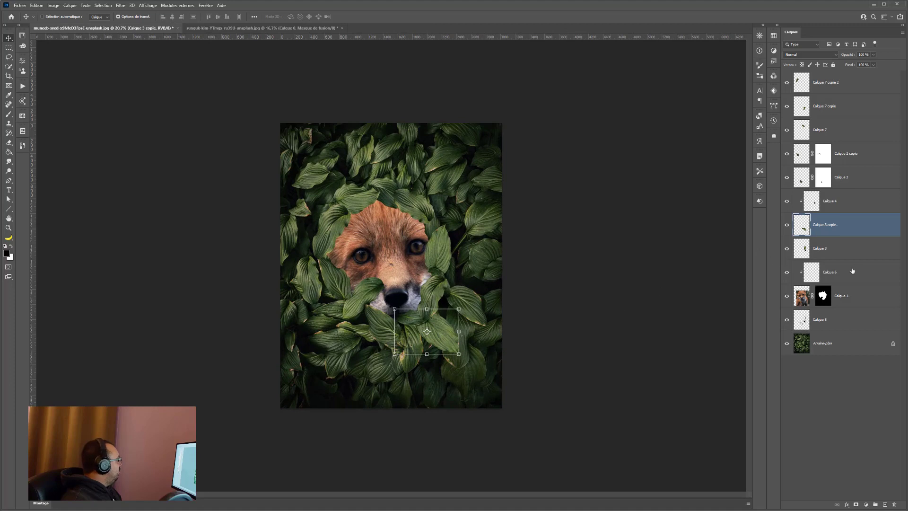
click(851, 257)
shift+click(838, 76)
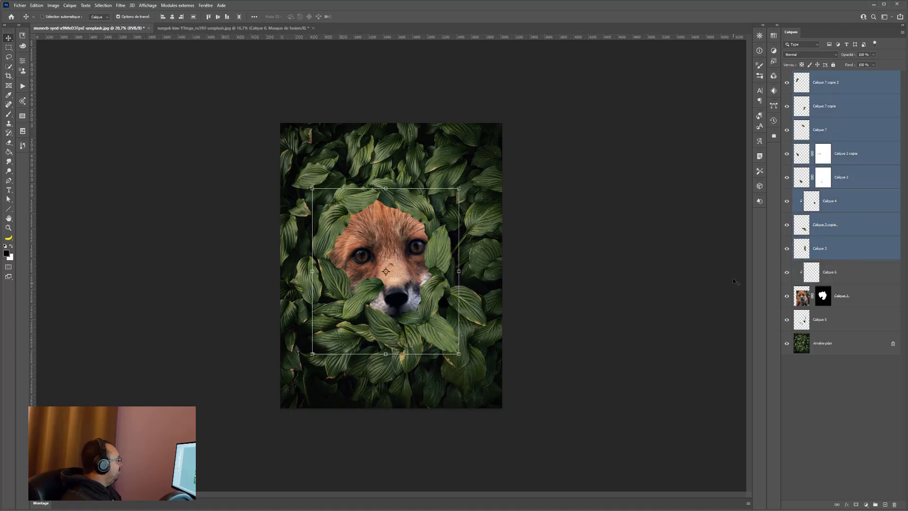
key(ctrl+g)
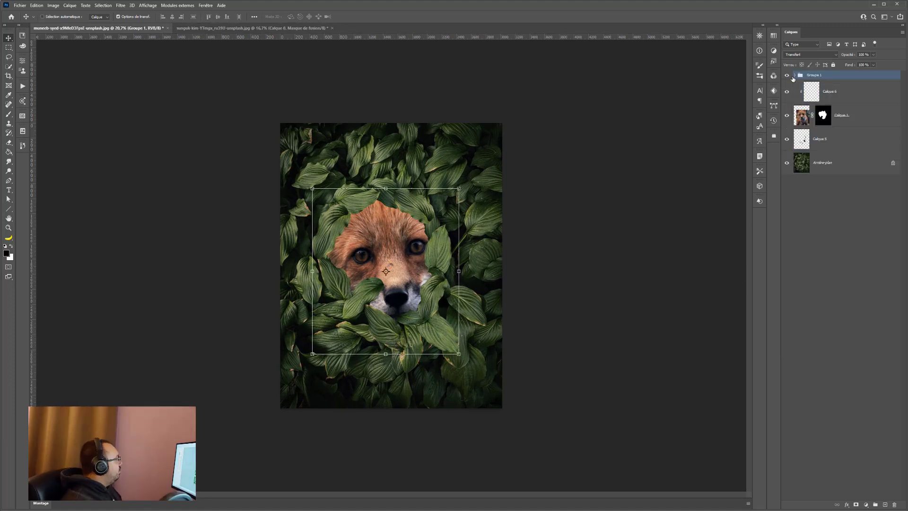
click(787, 76)
click(786, 76)
click(787, 76)
click(787, 76)
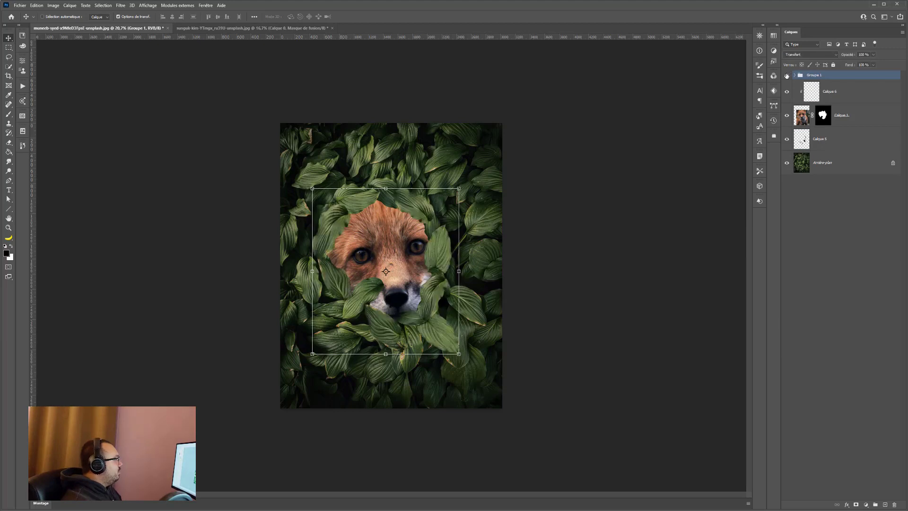
- Check the effect of Calque 6, the layer clipped to the fox, and set its blending mode to Normal
click(798, 93)
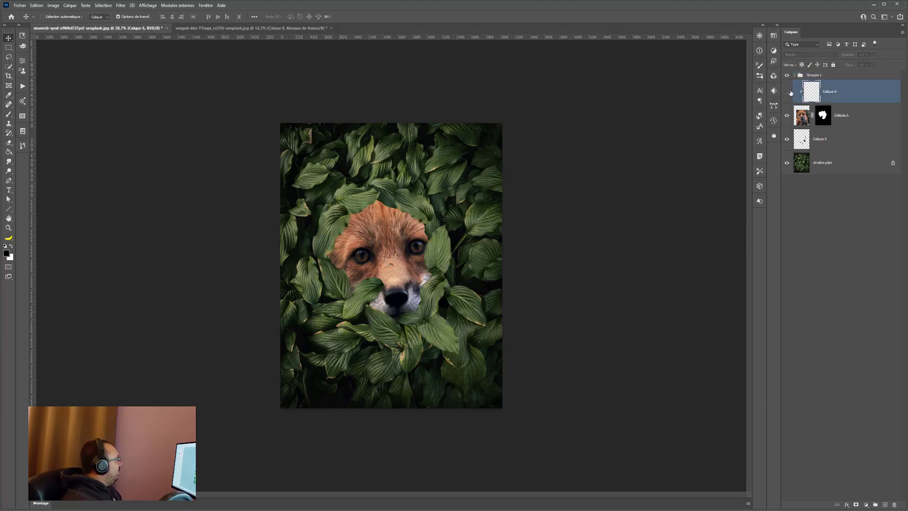
click(786, 91)
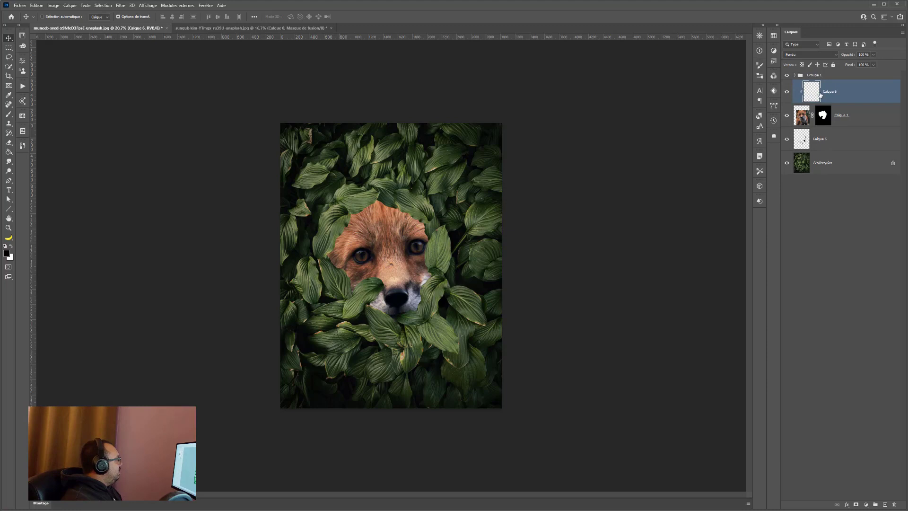
click(817, 55)
click(823, 61)
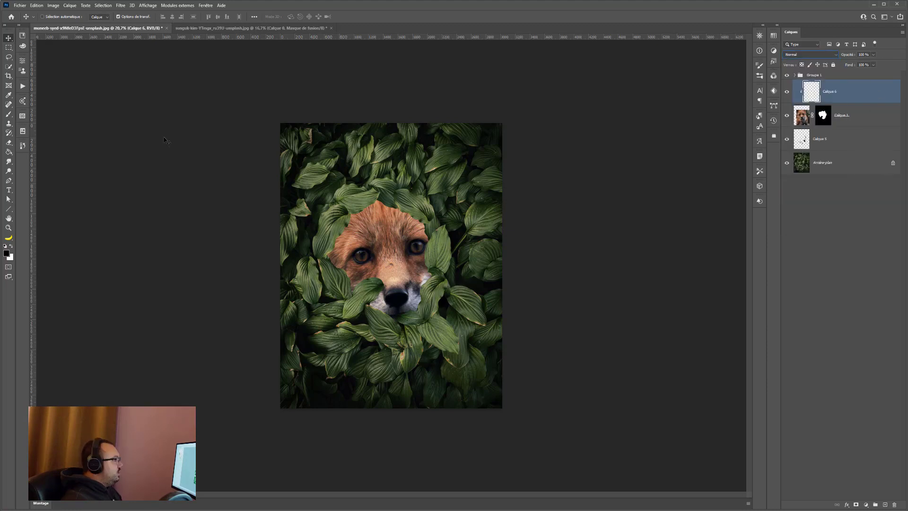
- Paint light black shading along the top of the fox's forehead with an enlarged brush at 12% opacity
key(j)
click(8, 113)
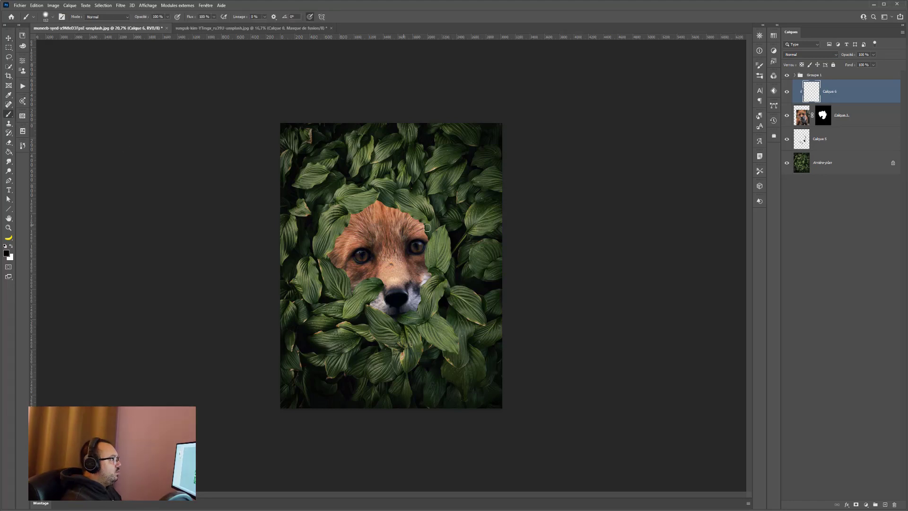
right_click(431, 230)
drag(362, 195, 410, 193)
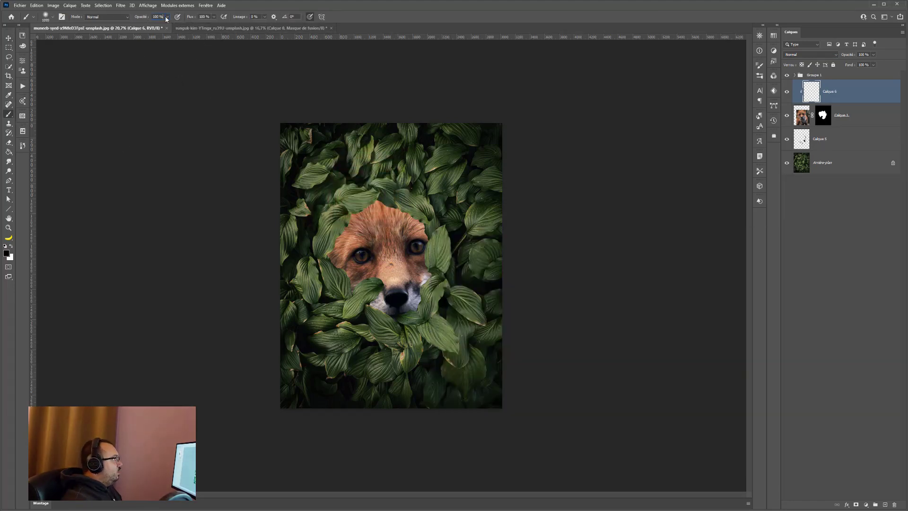
click(166, 17)
click(352, 176)
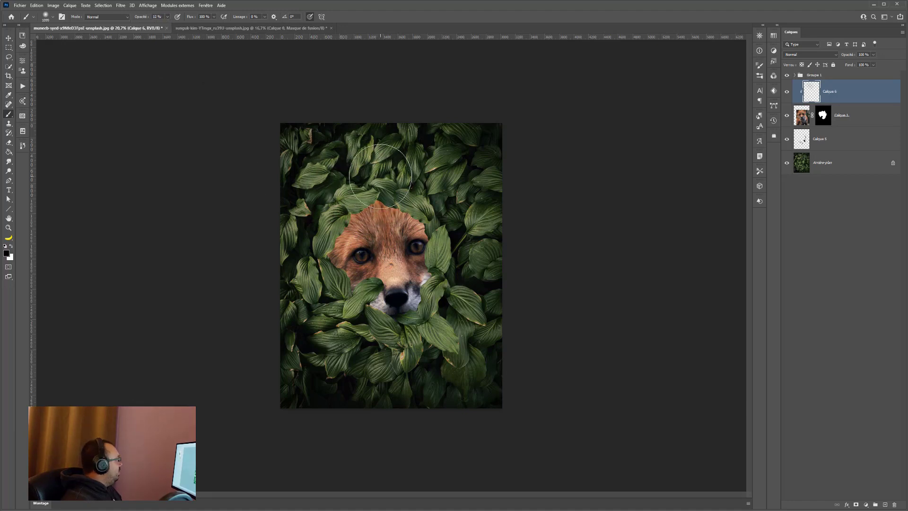
drag(389, 184, 374, 195)
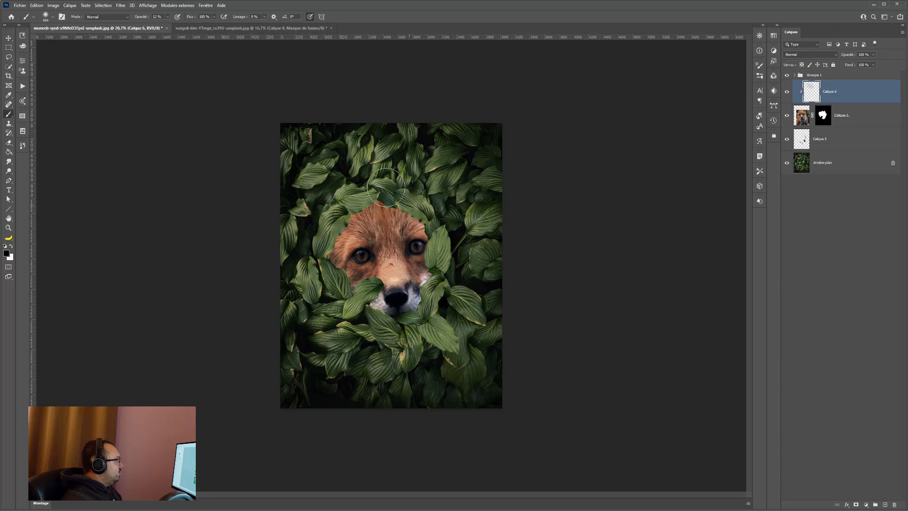
- Set the brush opacity to 100% and paint black shadows around the fox's face where it meets the leaves
click(167, 16)
drag(201, 28, 208, 28)
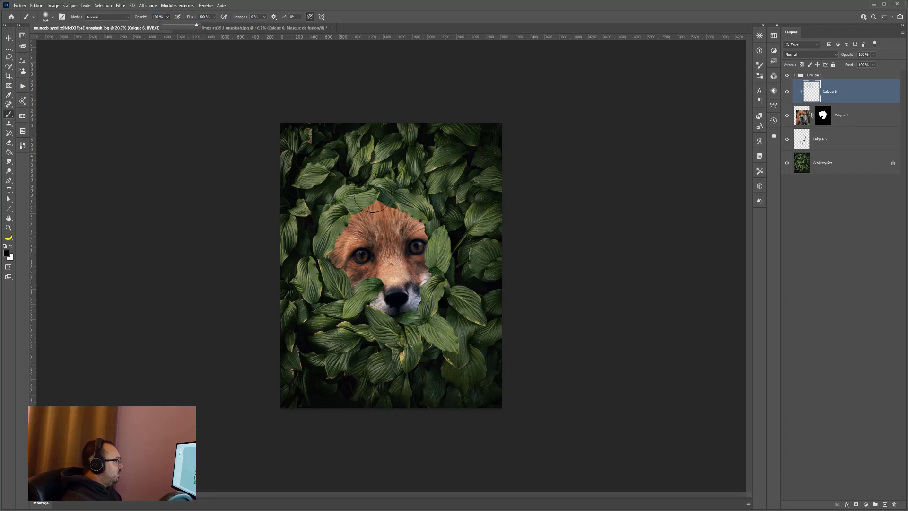
mouse_move(369, 198)
mouse_down()
mouse_move(442, 206)
mouse_move(458, 222)
mouse_move(441, 217)
mouse_move(454, 248)
mouse_up()
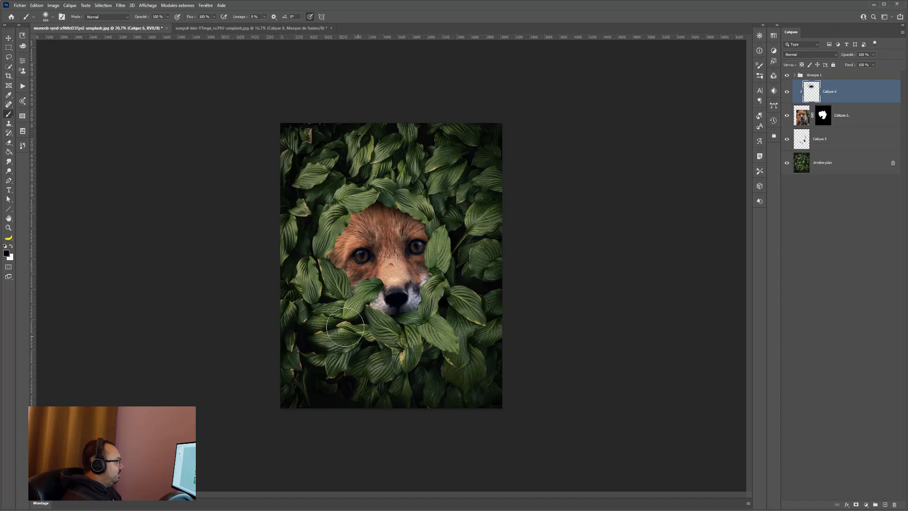
mouse_move(312, 284)
mouse_down()
mouse_move(322, 207)
mouse_move(310, 231)
mouse_move(331, 191)
mouse_move(333, 201)
mouse_move(363, 213)
mouse_up()
alt+right_click(356, 211)
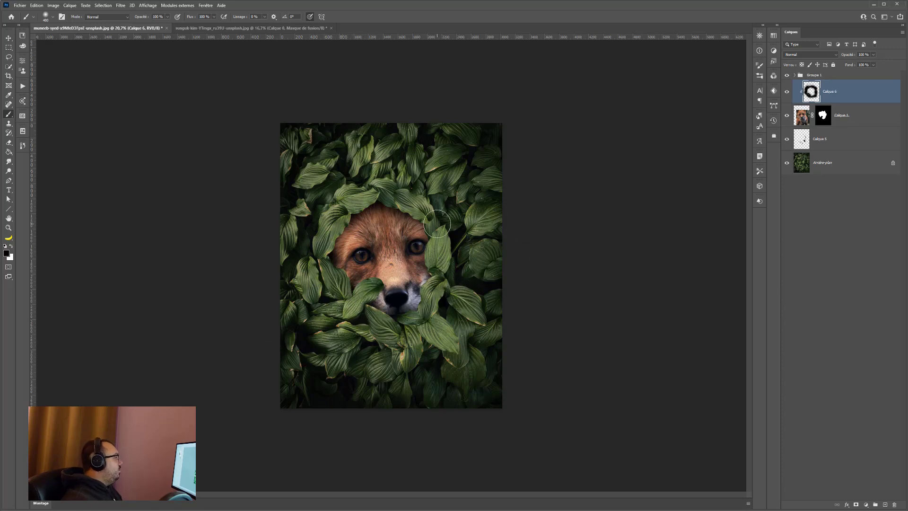
scroll(563, 269, down, 3)
scroll(563, 269, up, 2)
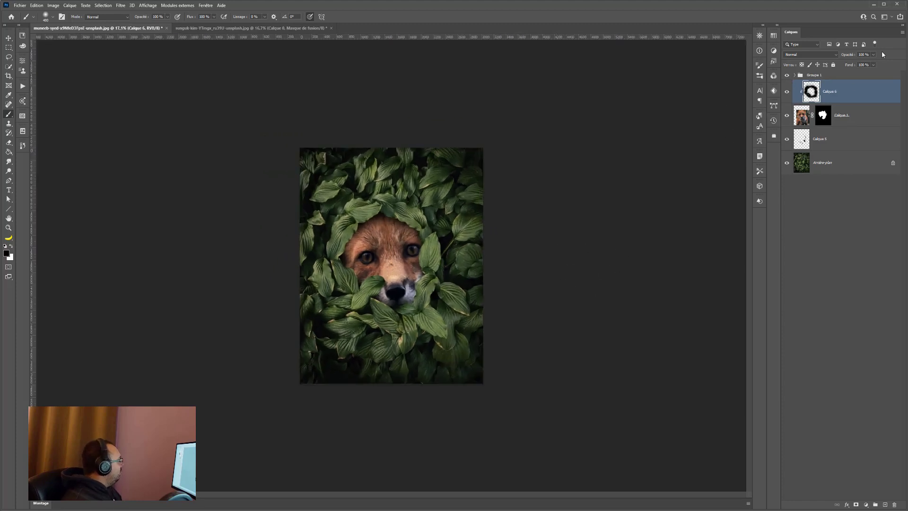
- Add a Levels adjustment above the leaf group with the black input at 2 and the white input at 237
drag(868, 66, 872, 64)
click(854, 76)
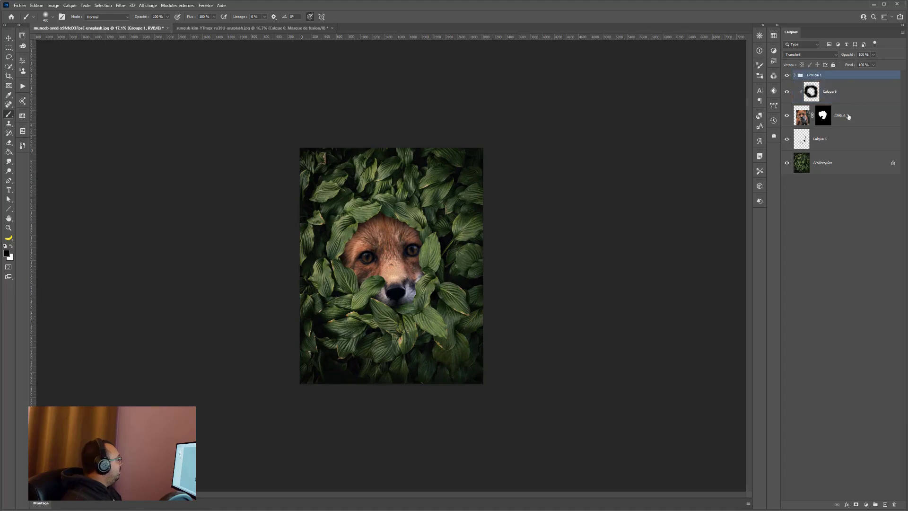
click(866, 506)
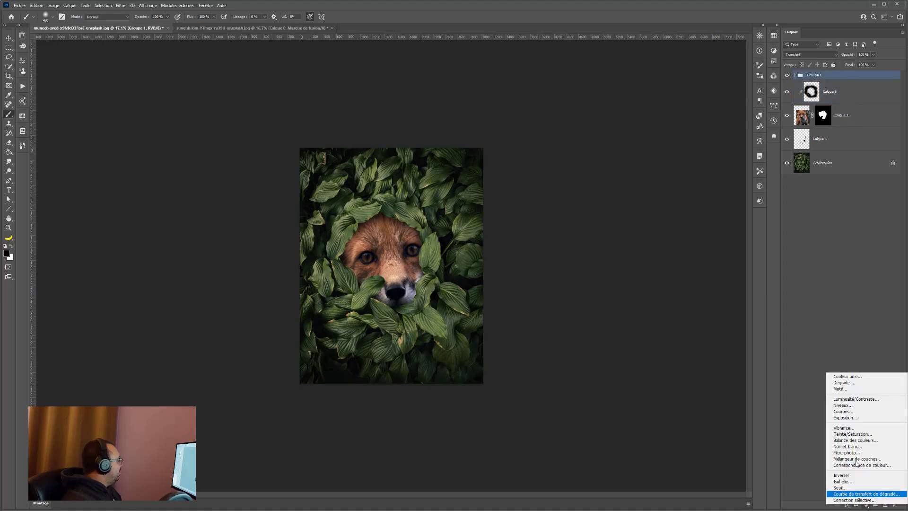
click(846, 407)
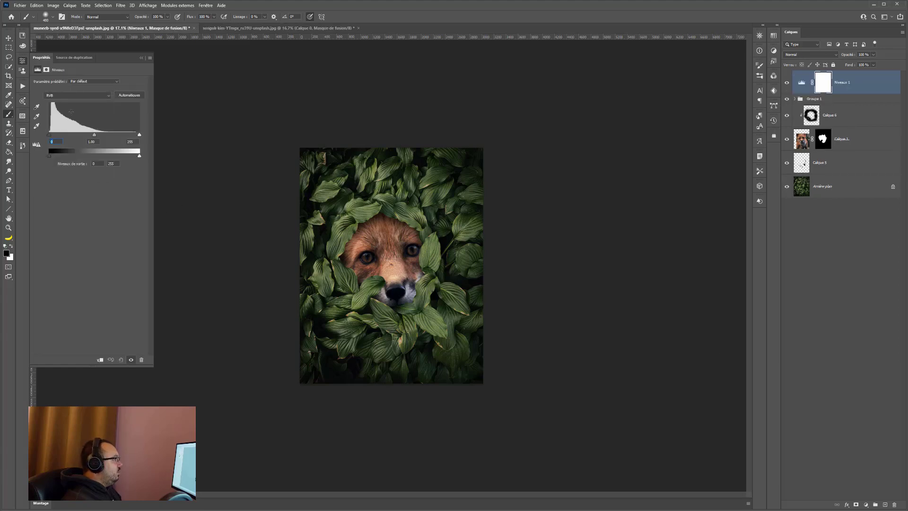
drag(94, 135, 133, 136)
drag(50, 134, 51, 135)
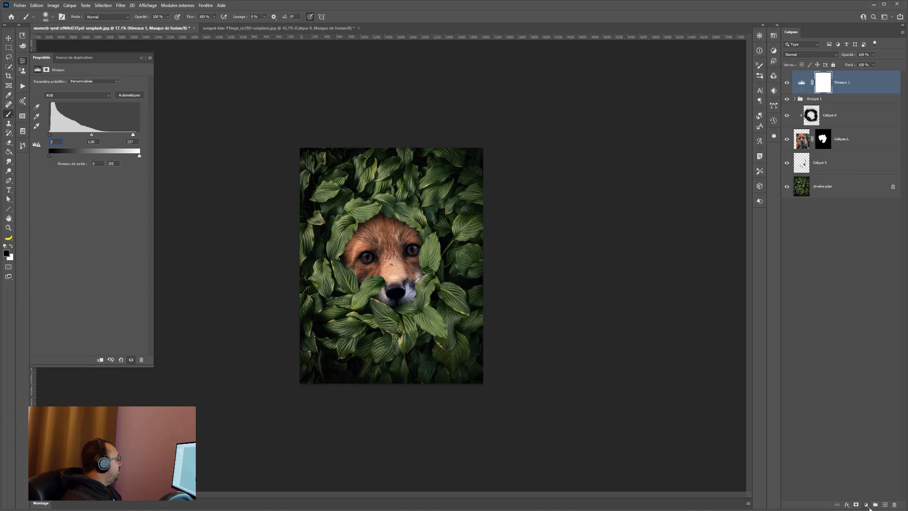
- Add a Selective Color adjustment on top, set the reds' cyan to about +29%, and fine-tune their magenta and black
click(866, 504)
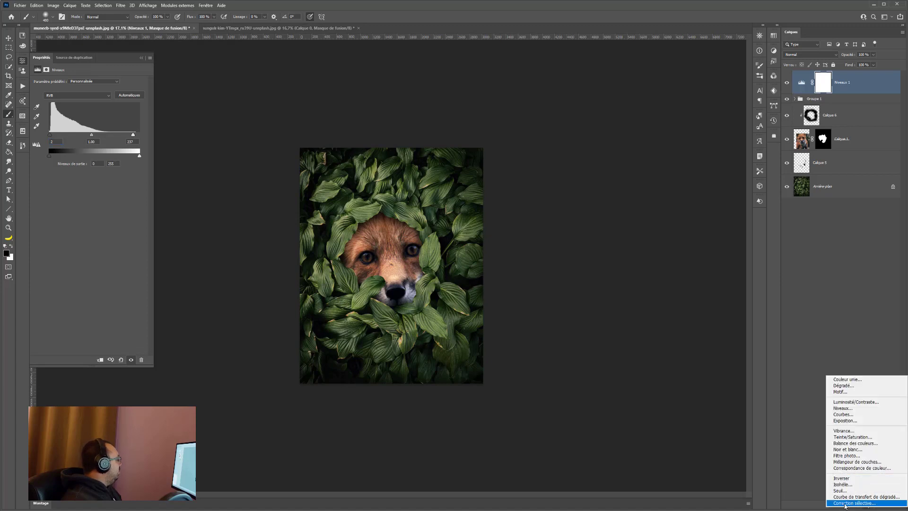
click(854, 503)
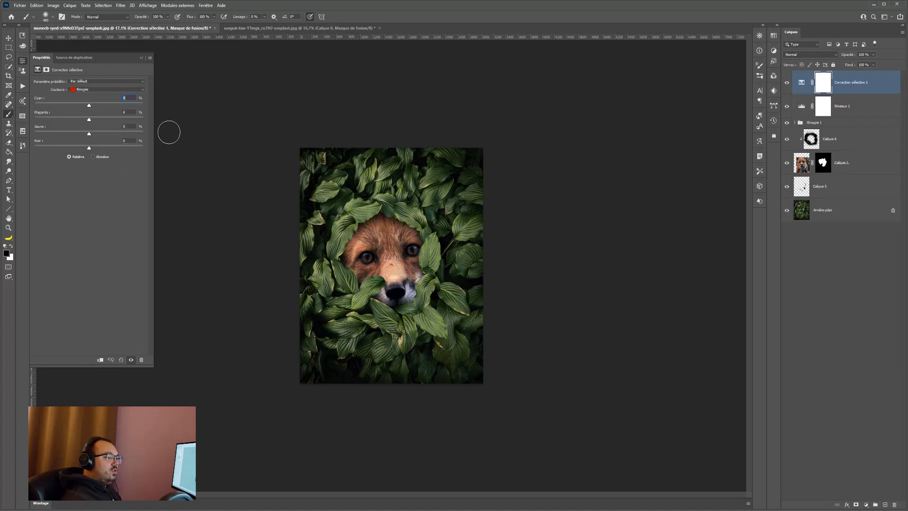
click(81, 90)
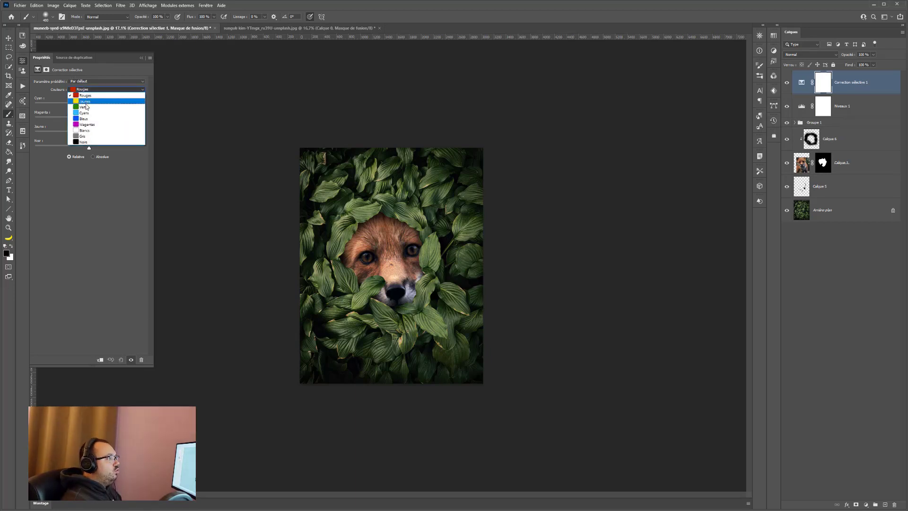
click(89, 97)
drag(89, 105, 29, 105)
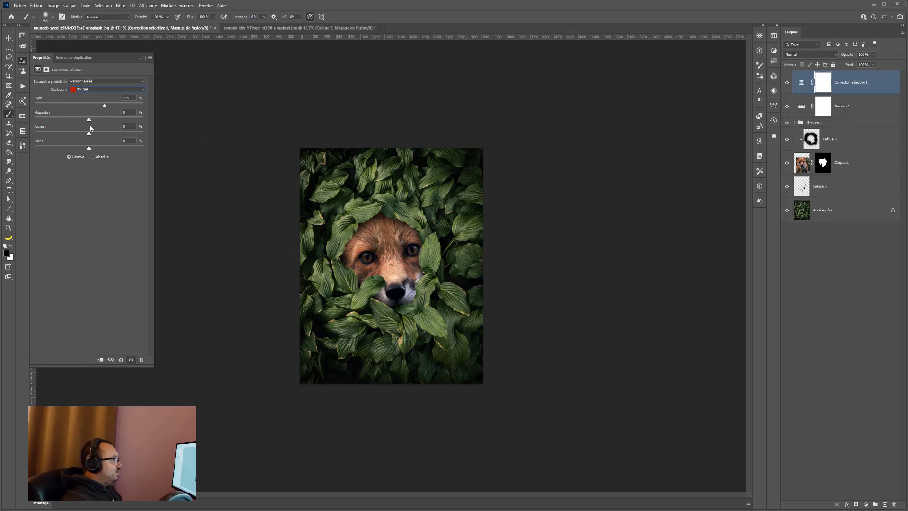
drag(71, 123, 87, 125)
drag(89, 149, 95, 149)
- Adjust the greens in Selective Color to cyan +7%, magenta about -21%, and black about -10%
click(107, 89)
click(93, 103)
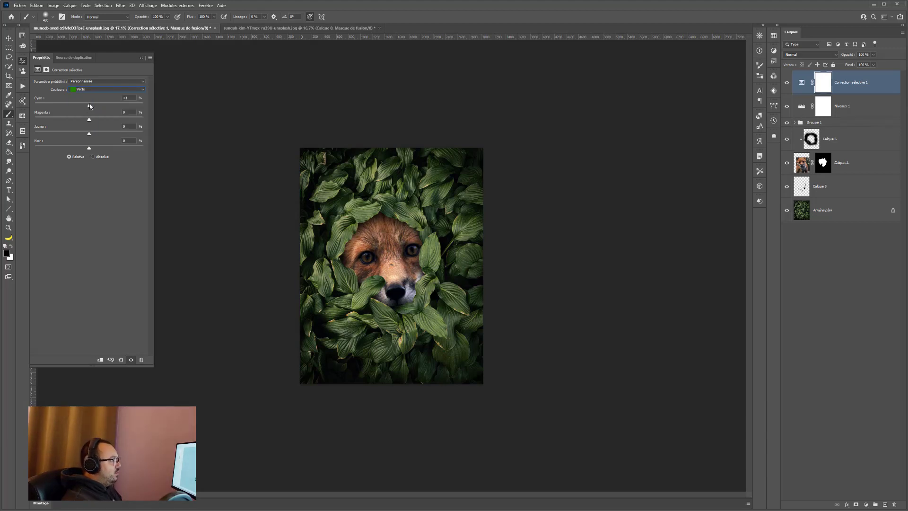
drag(90, 105, 100, 105)
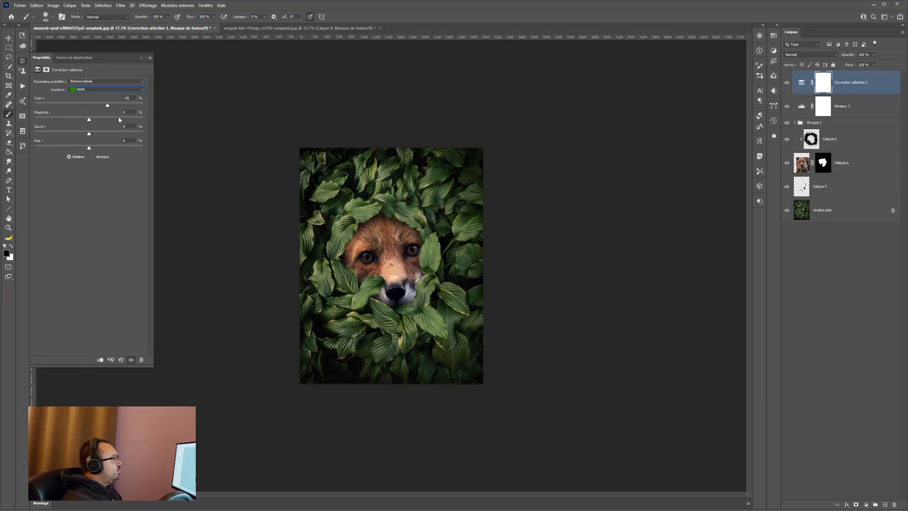
drag(128, 105, 88, 134)
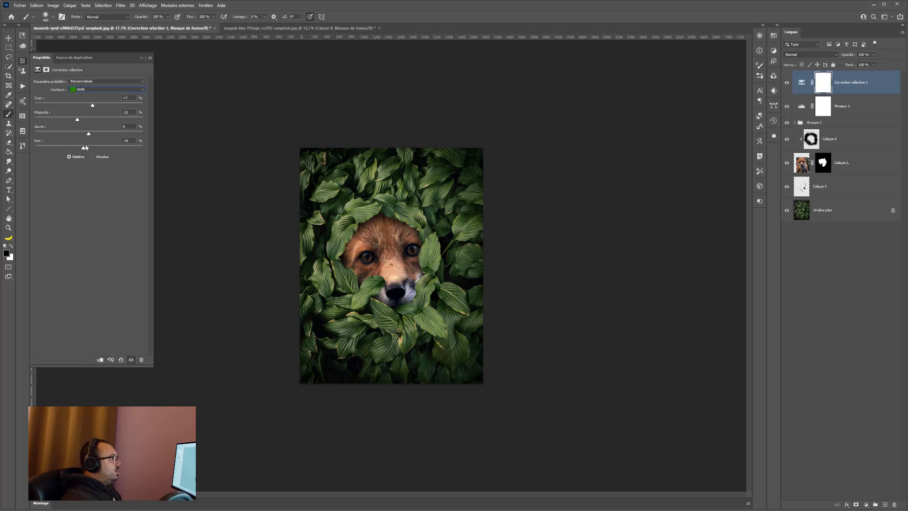